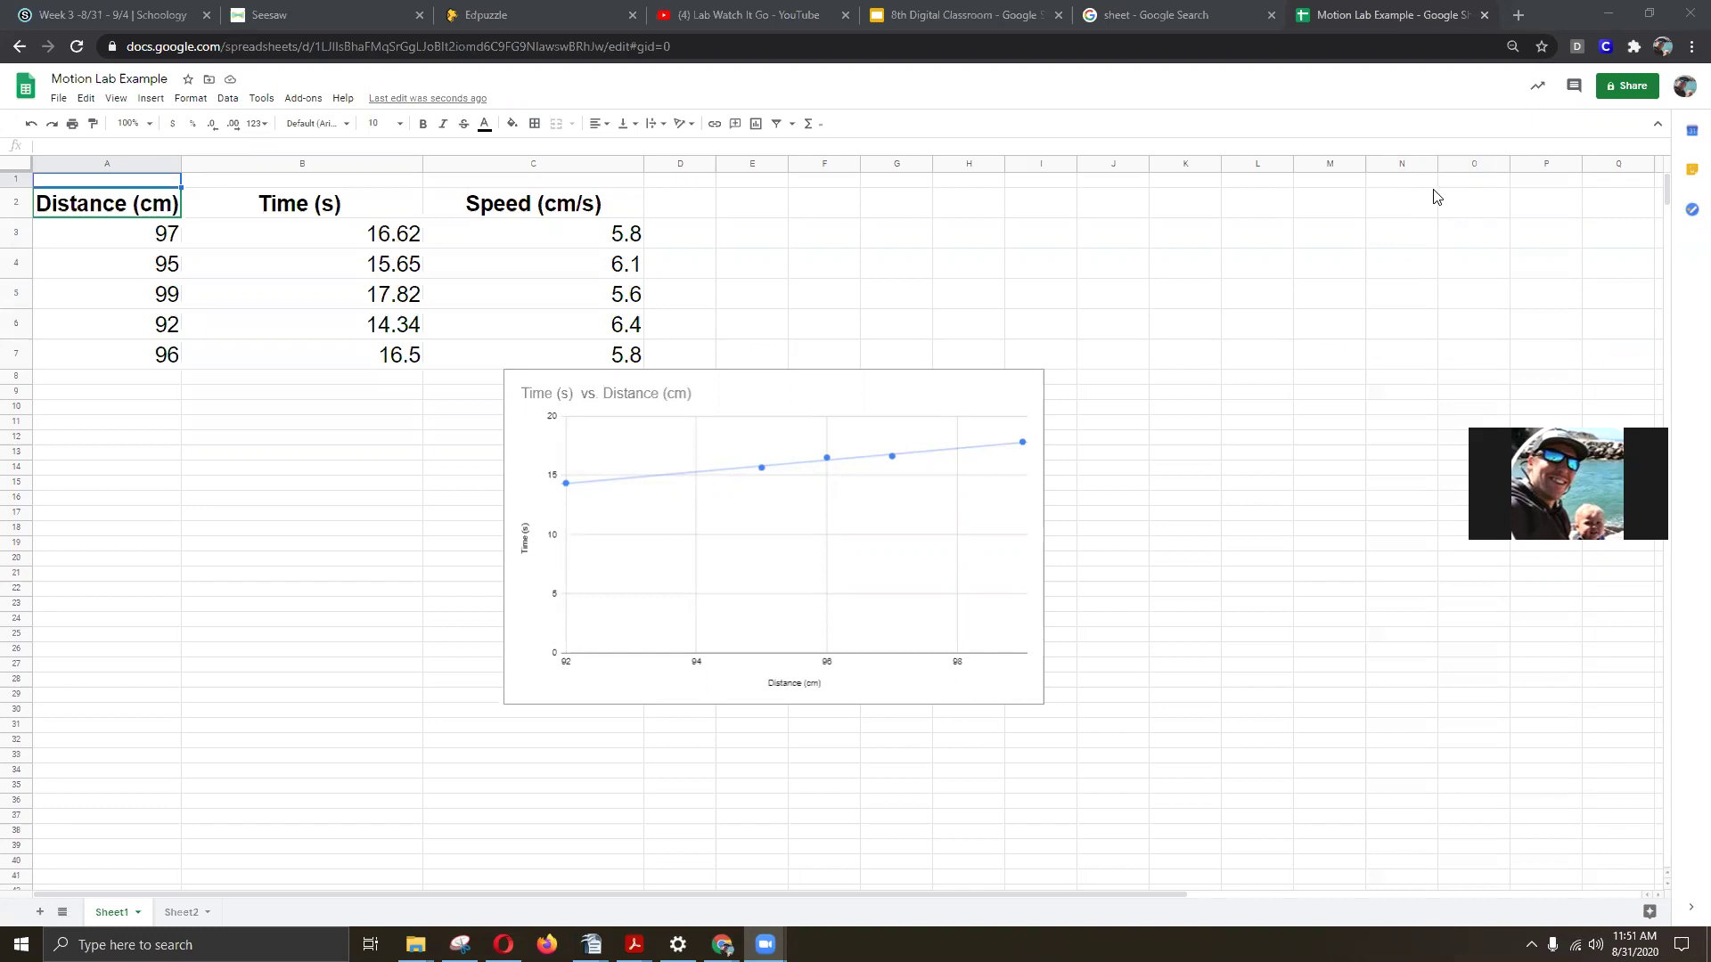
Select the reference data table and distance-time chart, then go to Google Drive in a new tab
{"action": "left_click_drag", "start_coordinate": [102, 206], "coordinate": [636, 355]}
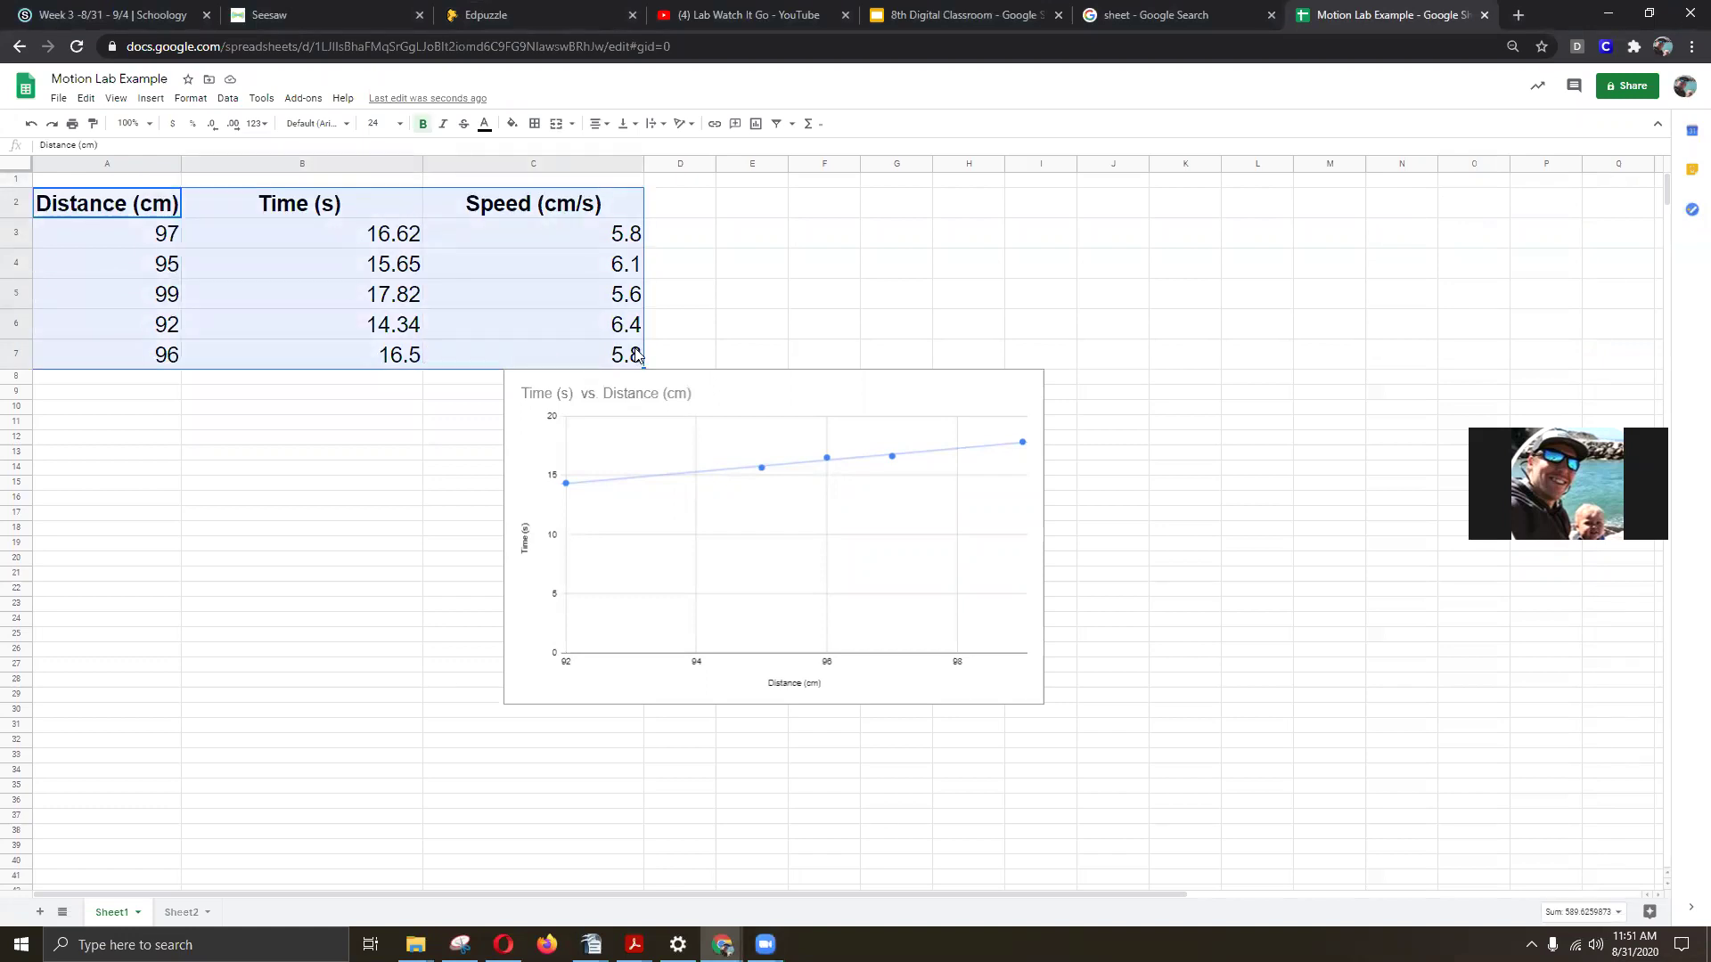
{"action": "left_click", "coordinate": [745, 424]}
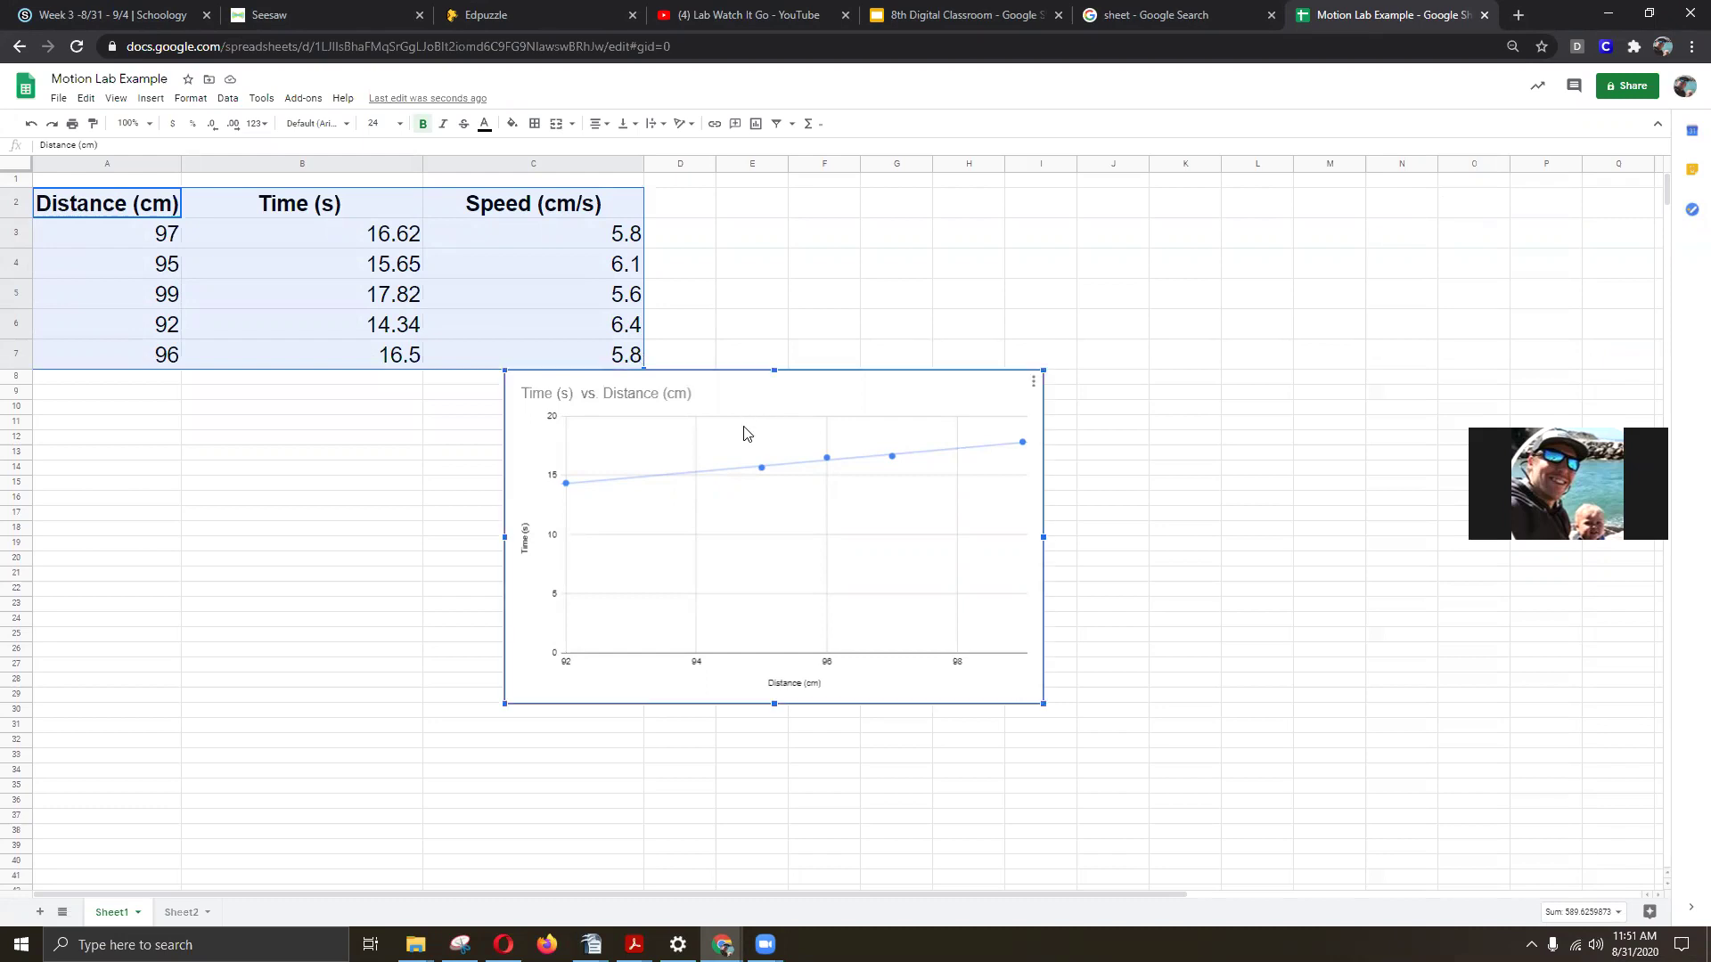
{"action": "key", "text": "ctrl+t"}
{"action": "type", "text": "drive"}
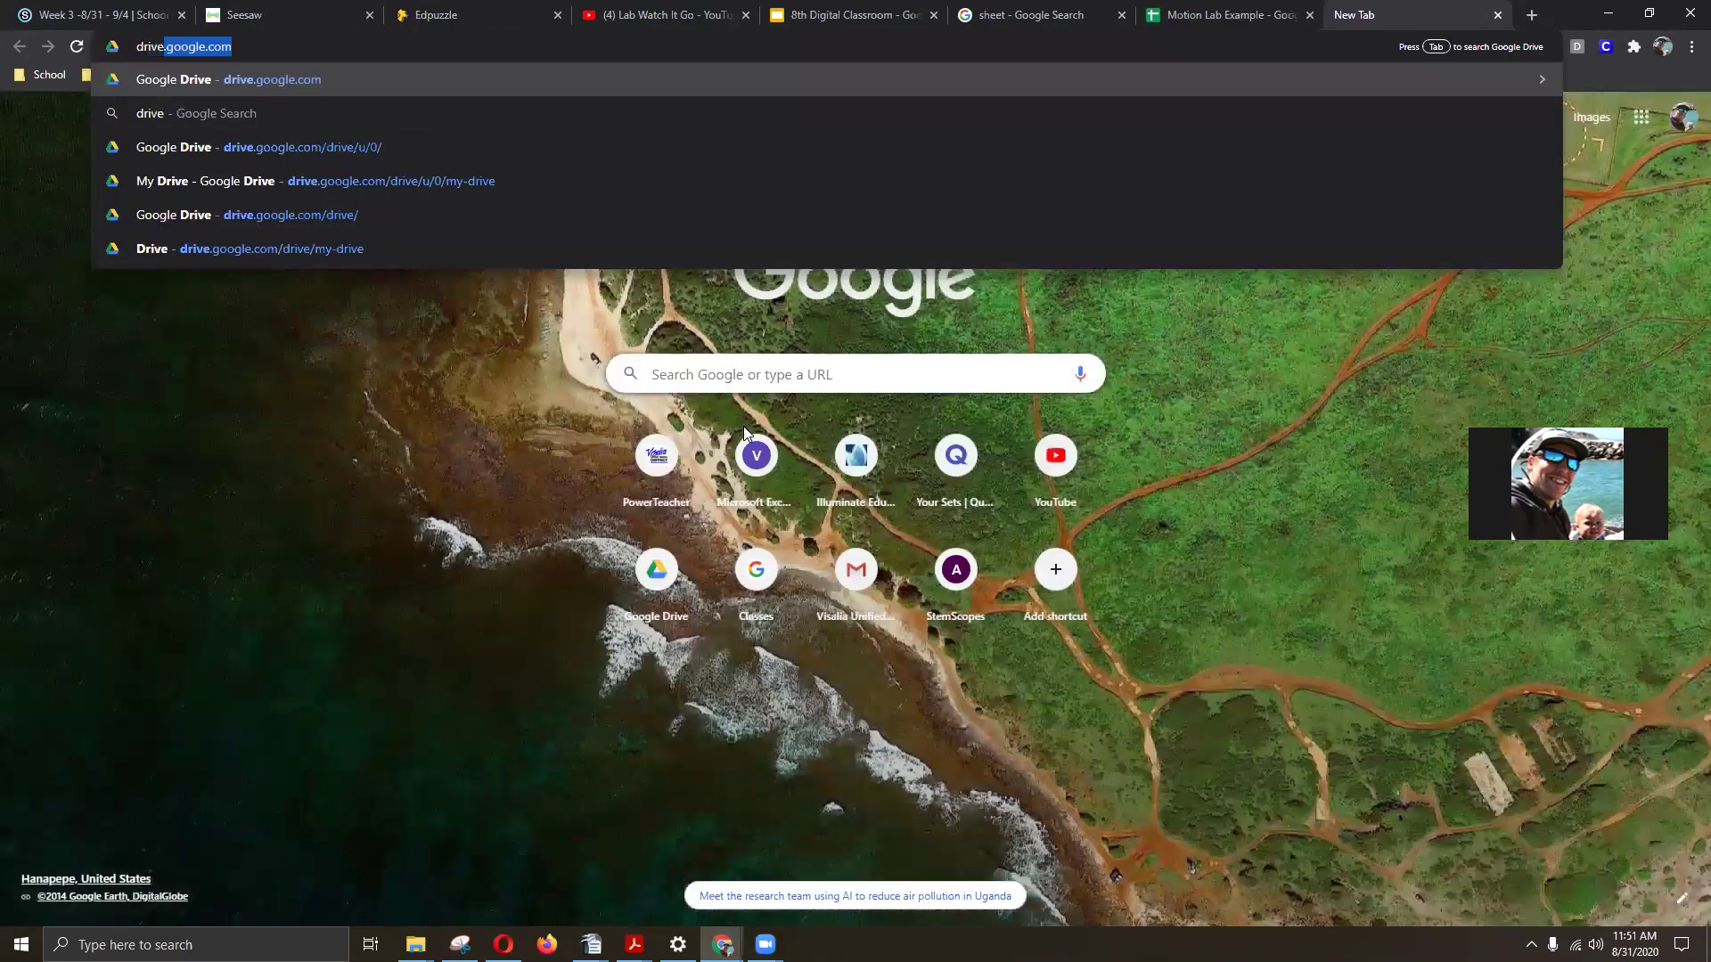
{"action": "key", "text": "Return"}
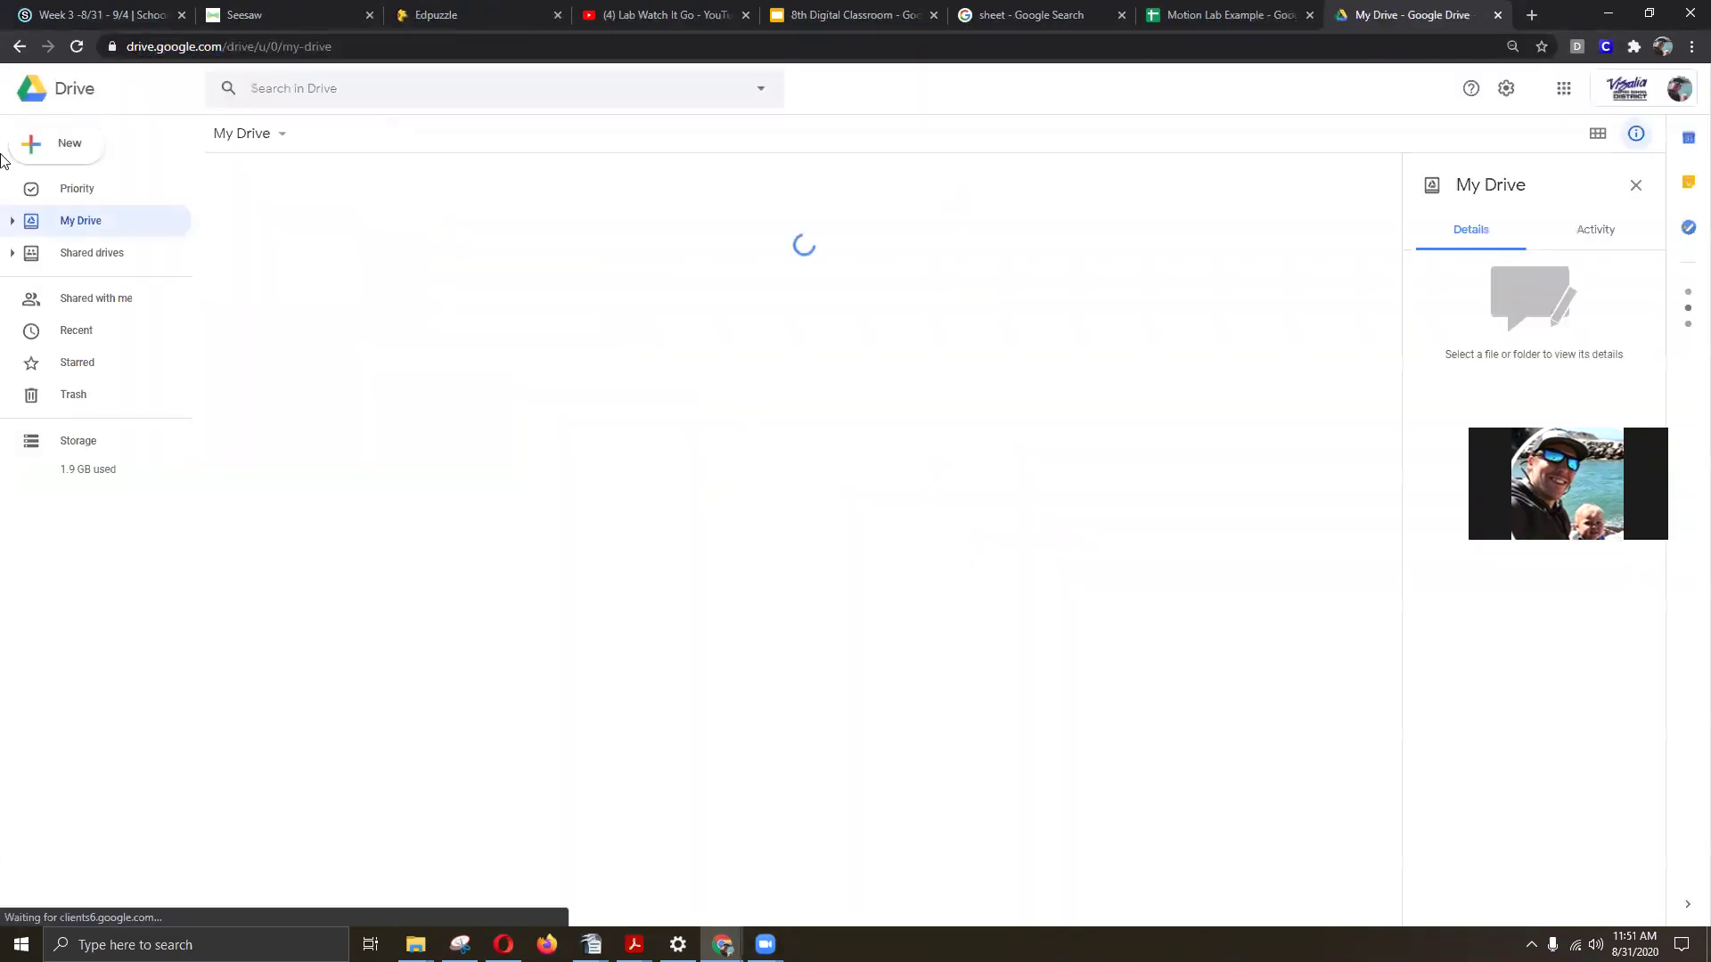
Cancel the new-folder prompt and create a new blank Google Sheets spreadsheet
{"action": "key", "text": "shift+f"}
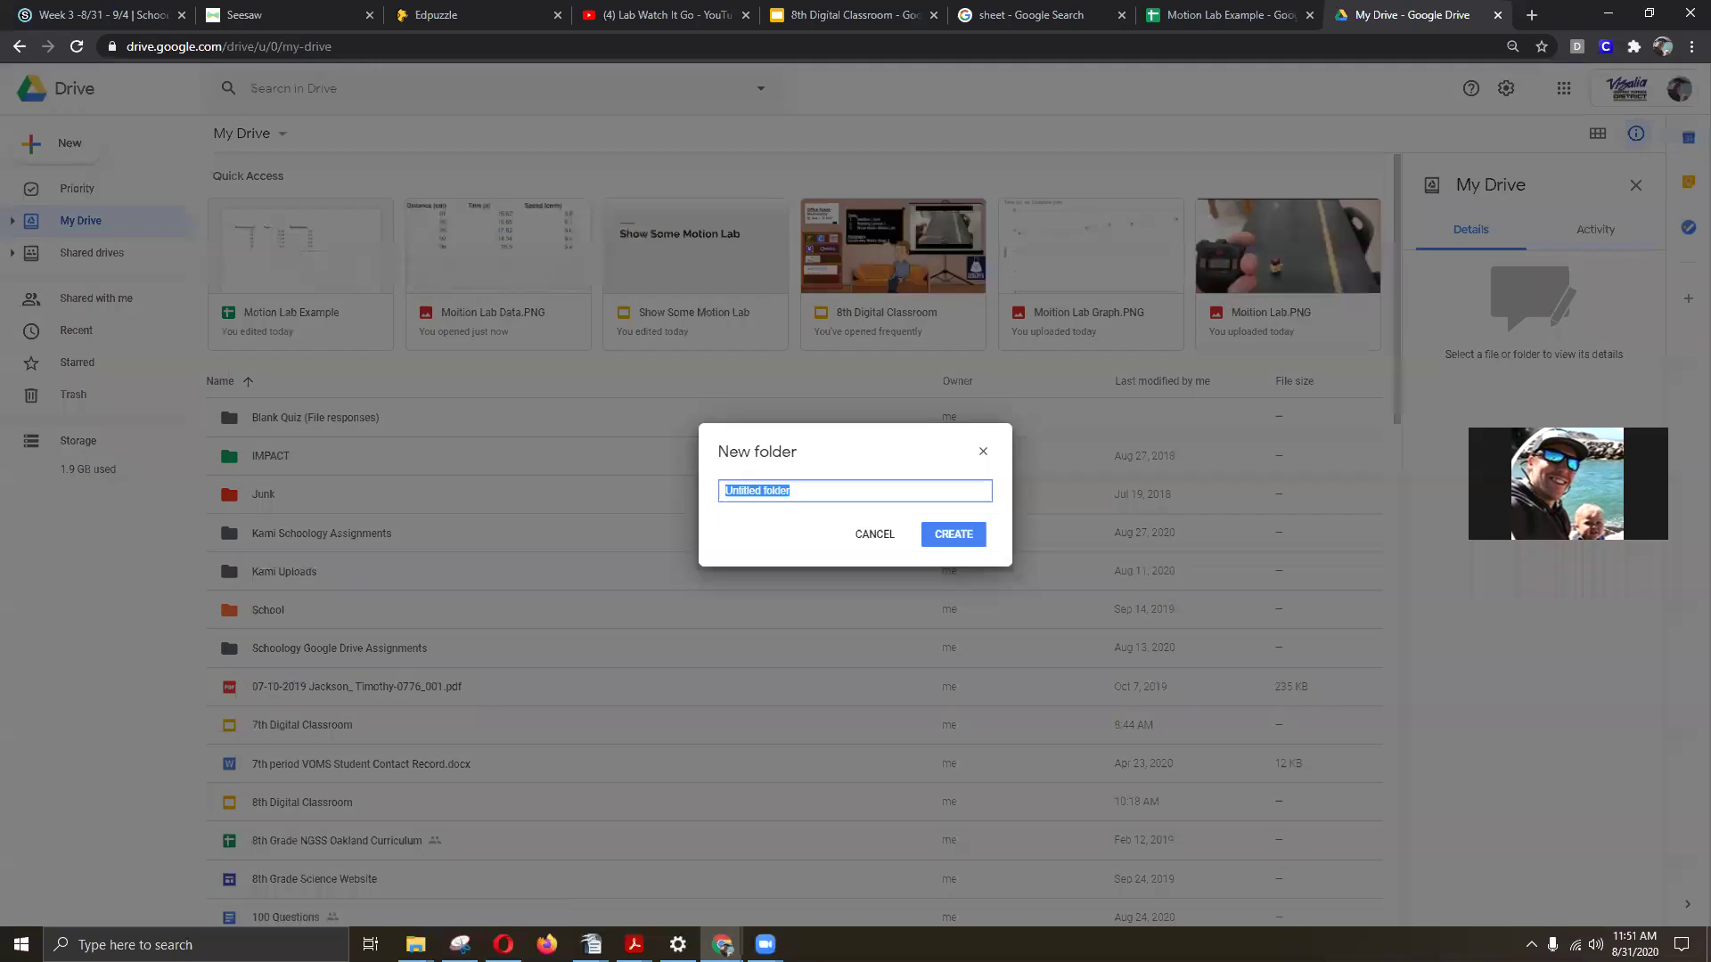
{"action": "key", "text": "Escape"}
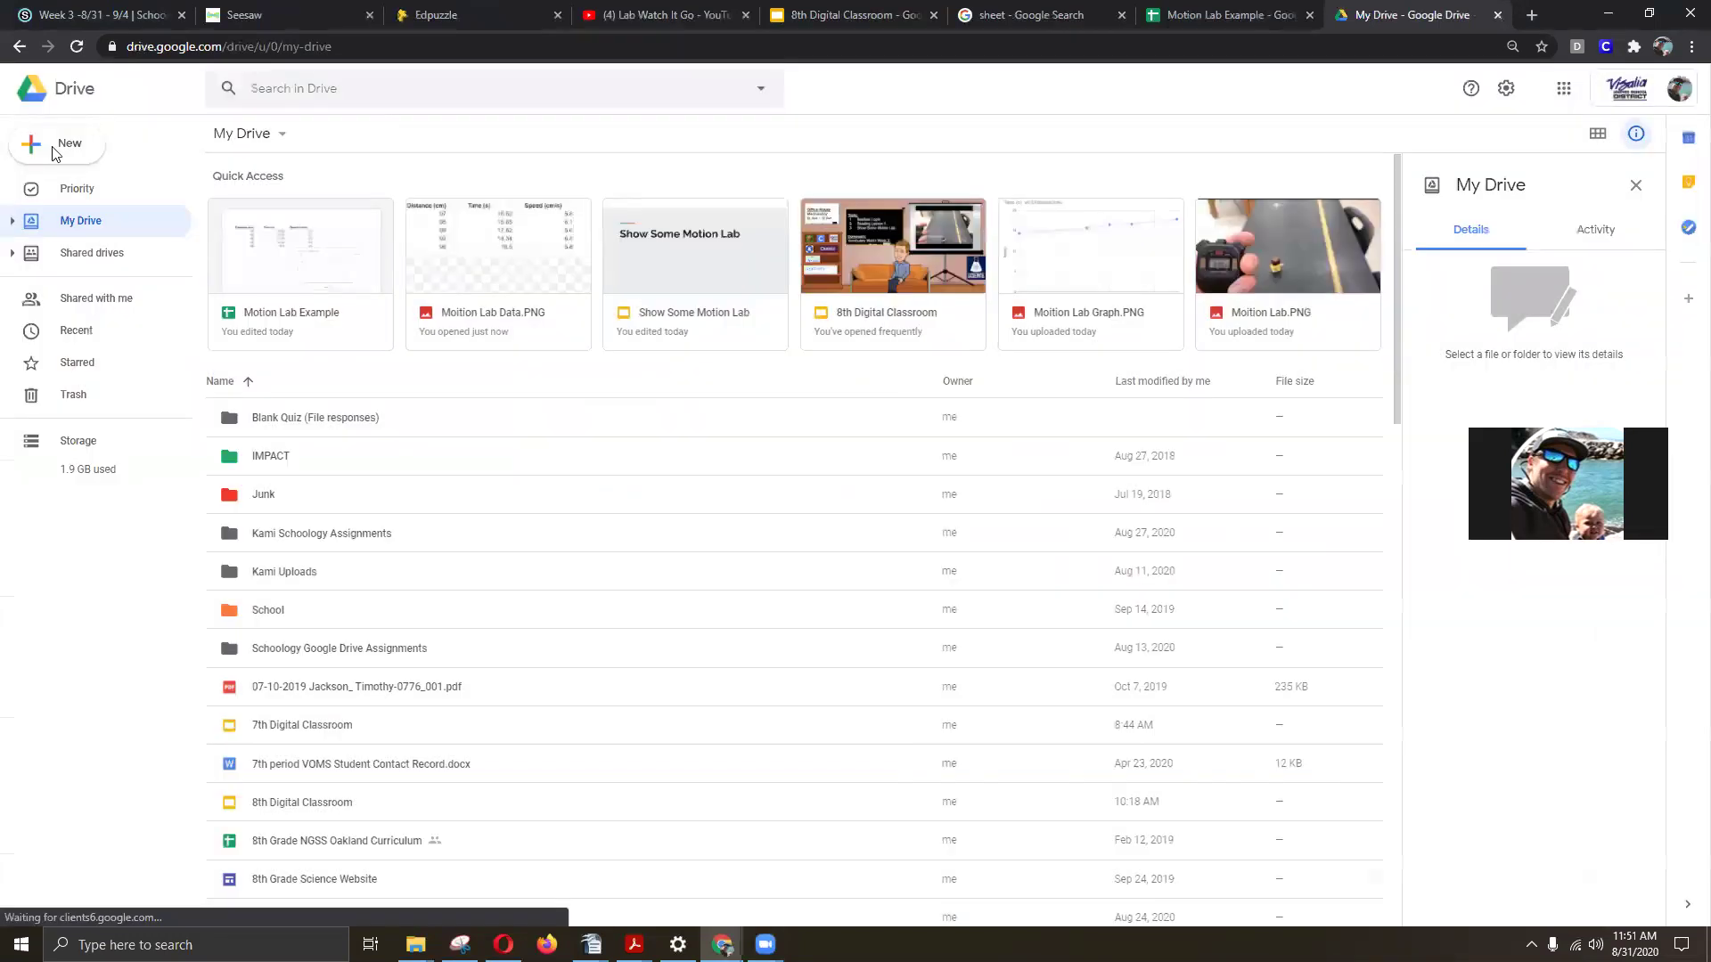
{"action": "left_click", "coordinate": [54, 150]}
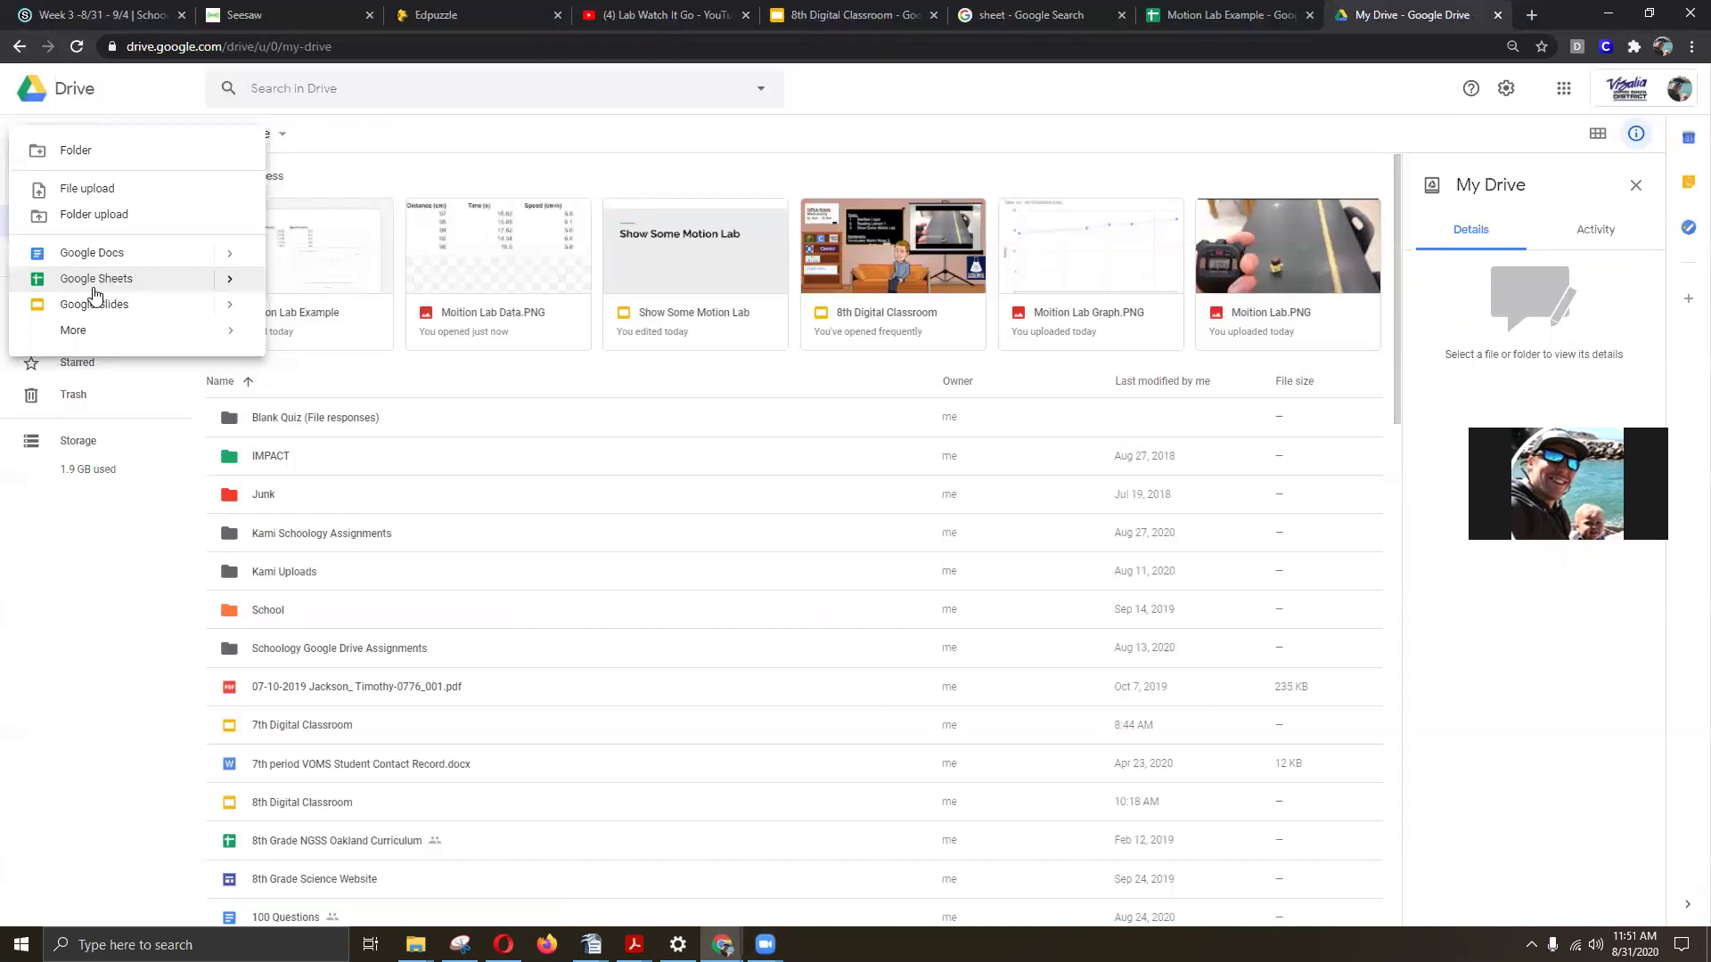
{"action": "left_click", "coordinate": [93, 285]}
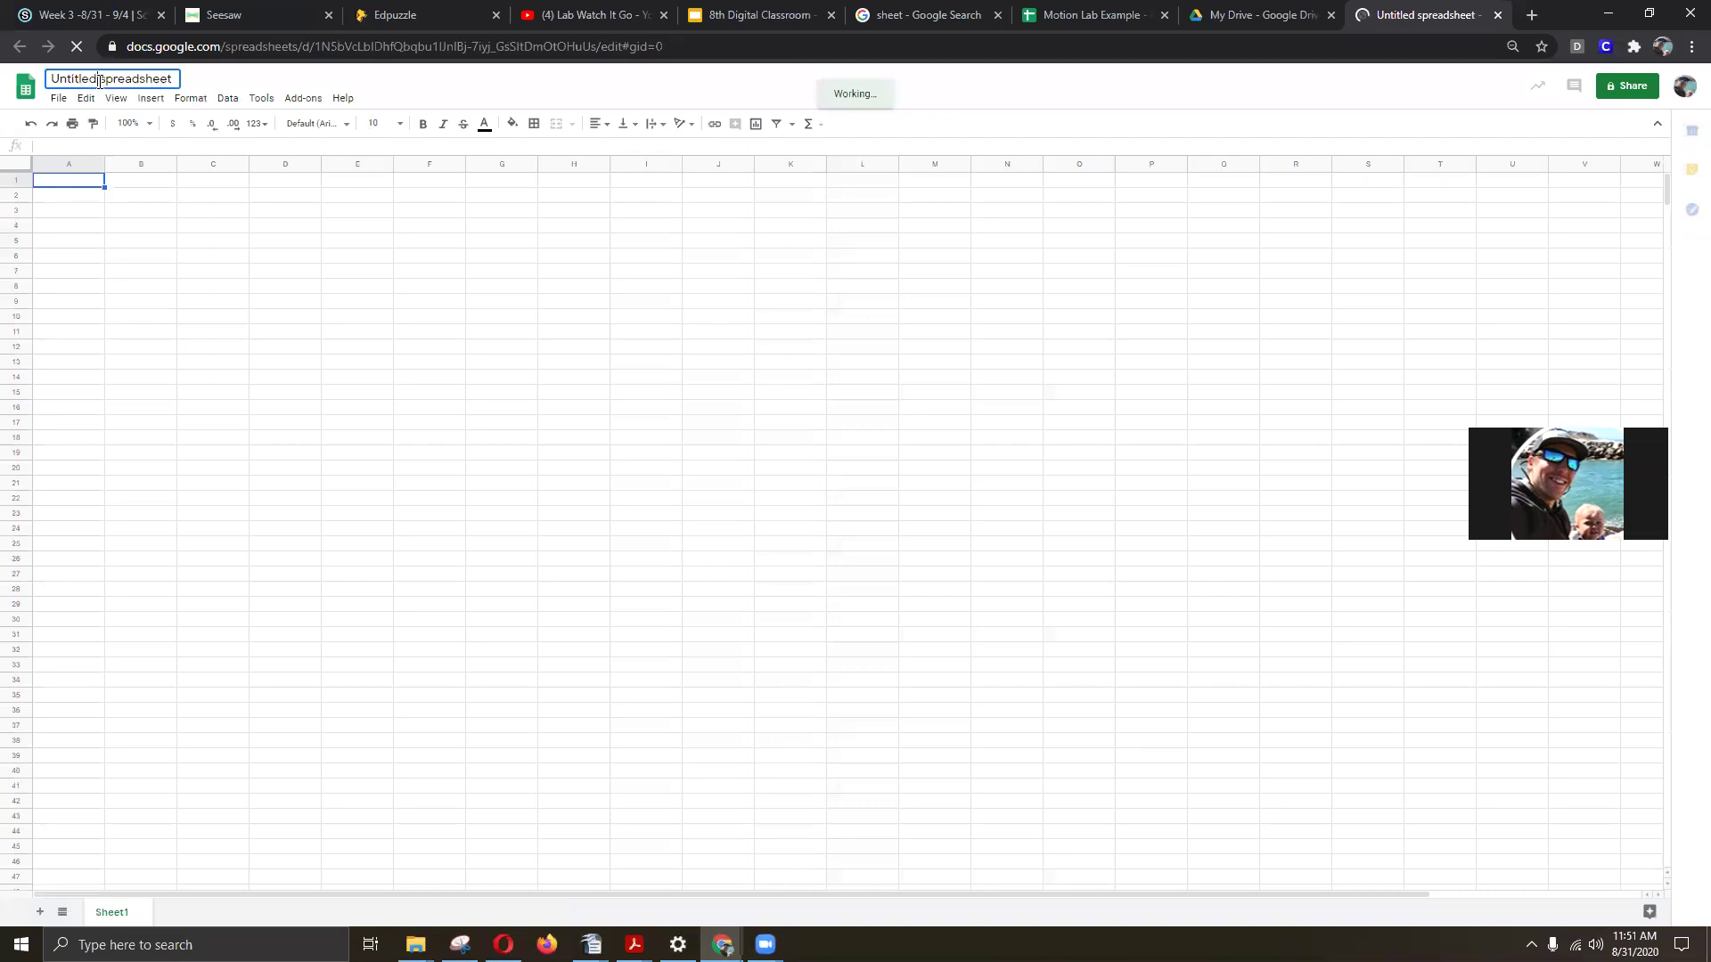
Rename the untitled spreadsheet to 'Motion Data'
{"action": "left_click", "coordinate": [99, 80]}
{"action": "type", "text": "Motion Da"}
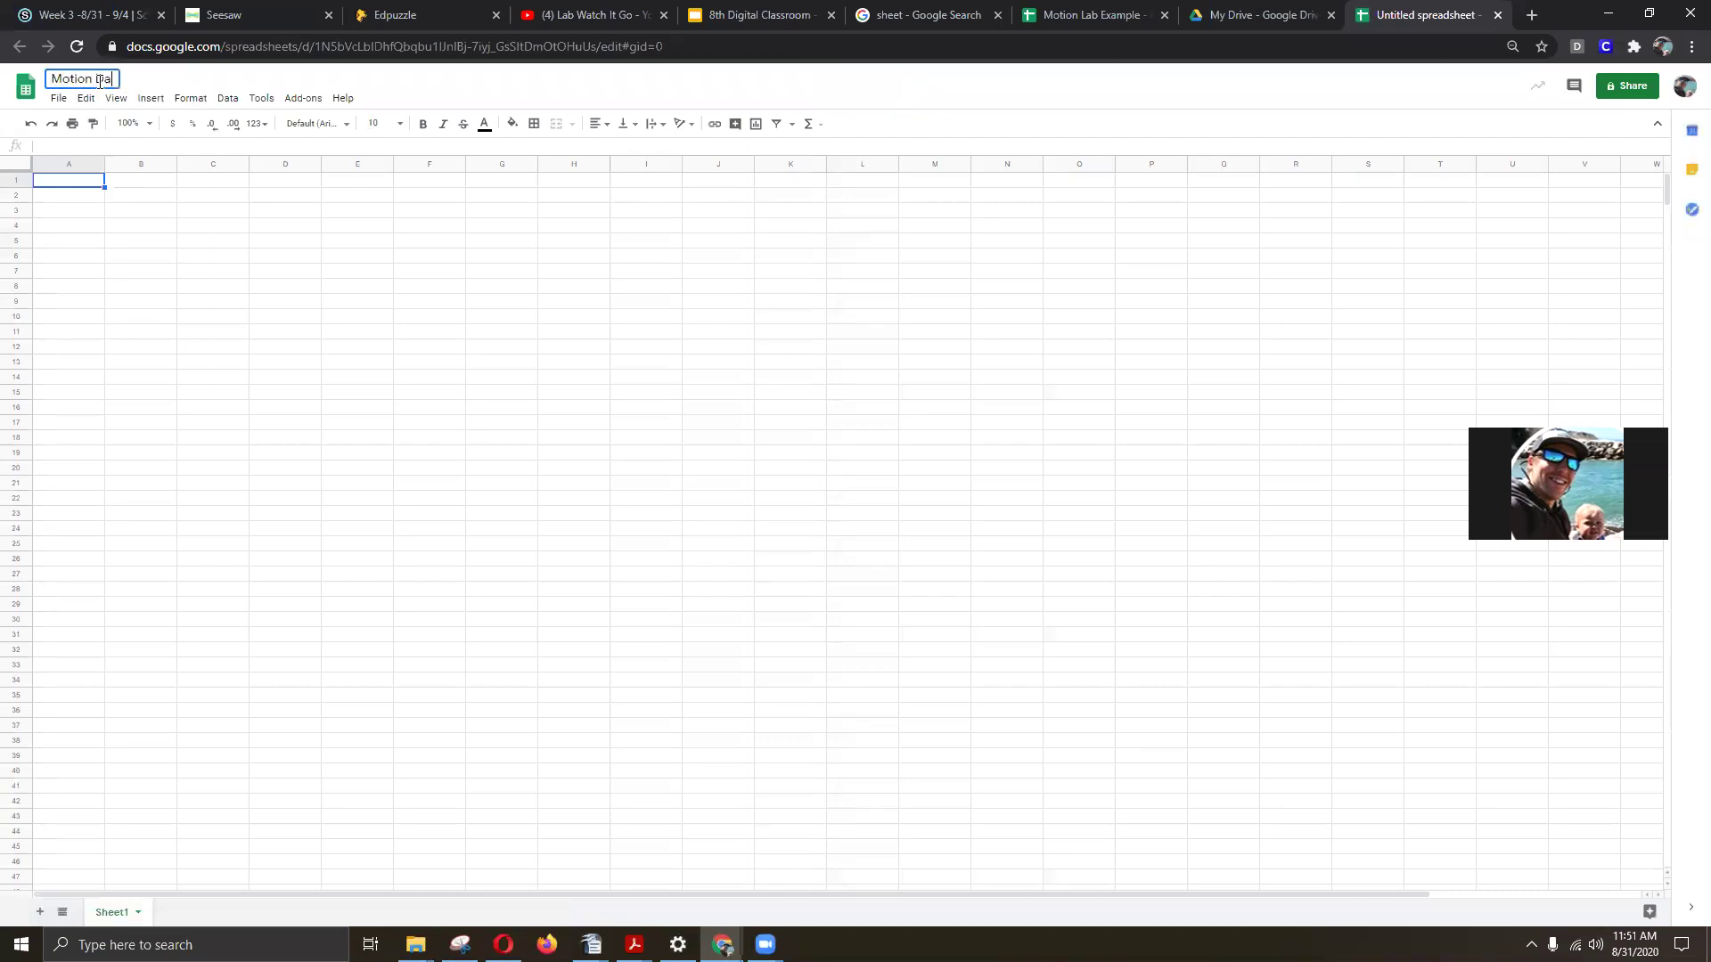
{"action": "type", "text": "ta"}
{"action": "left_click", "coordinate": [58, 191]}
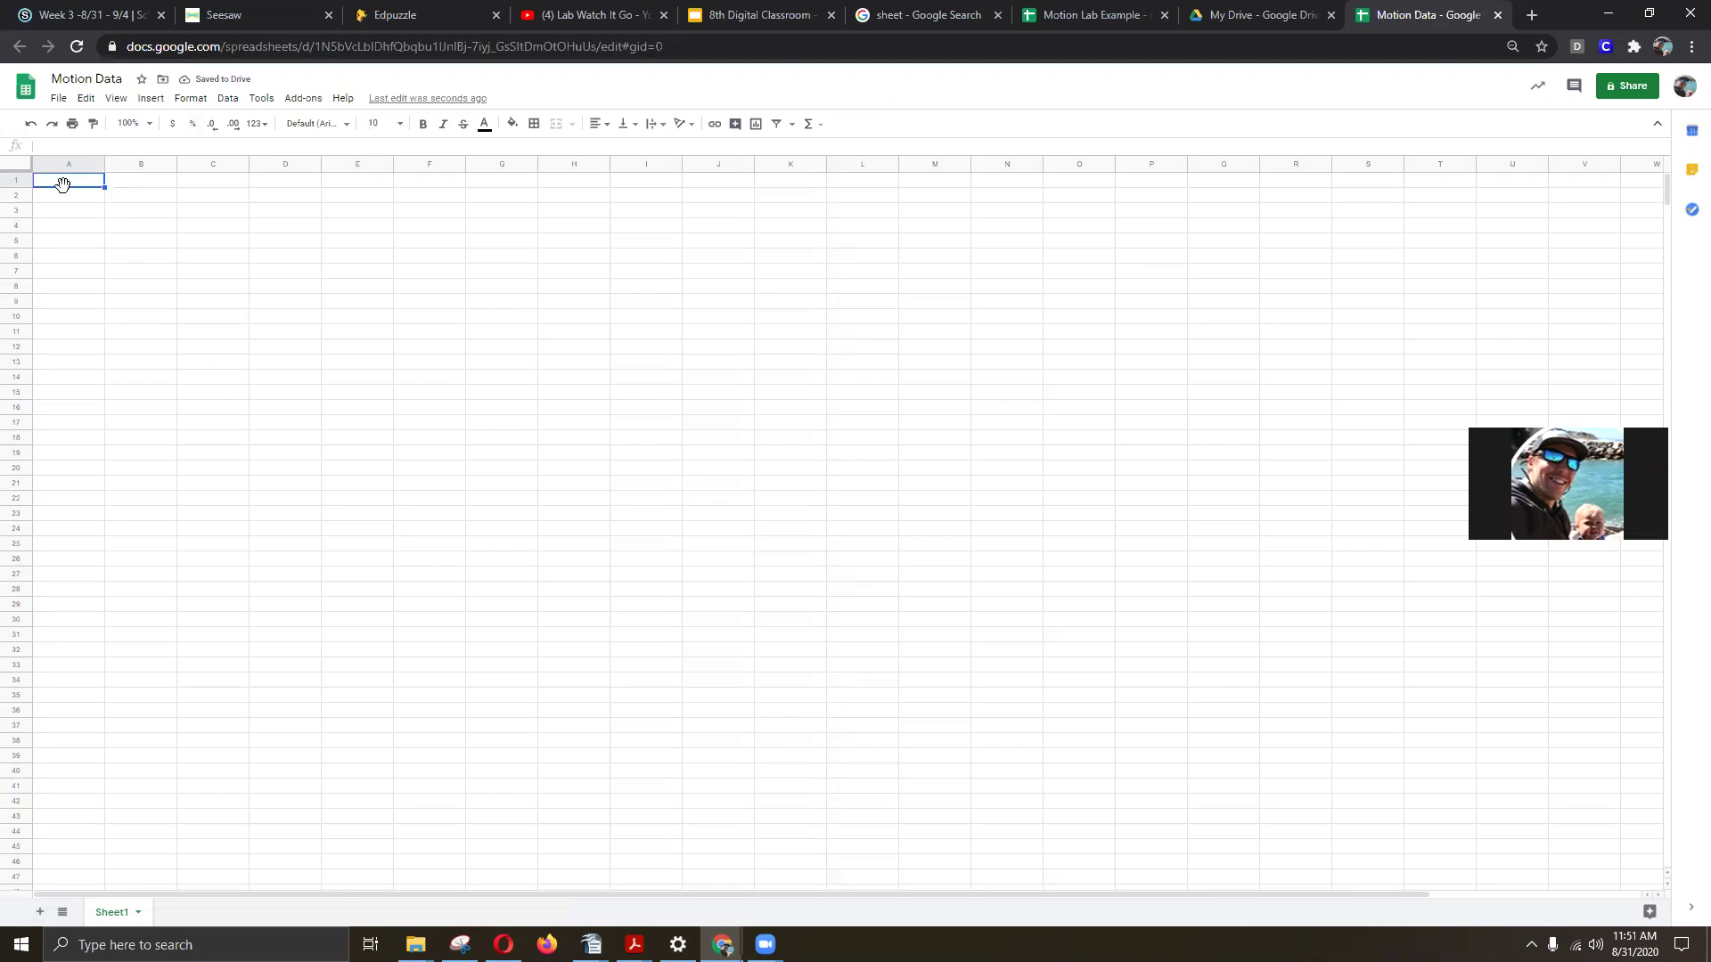
Type the headers Trials, Distance and Time across A2:C2
{"action": "key", "text": "Down"}
{"action": "type", "text": "T"}
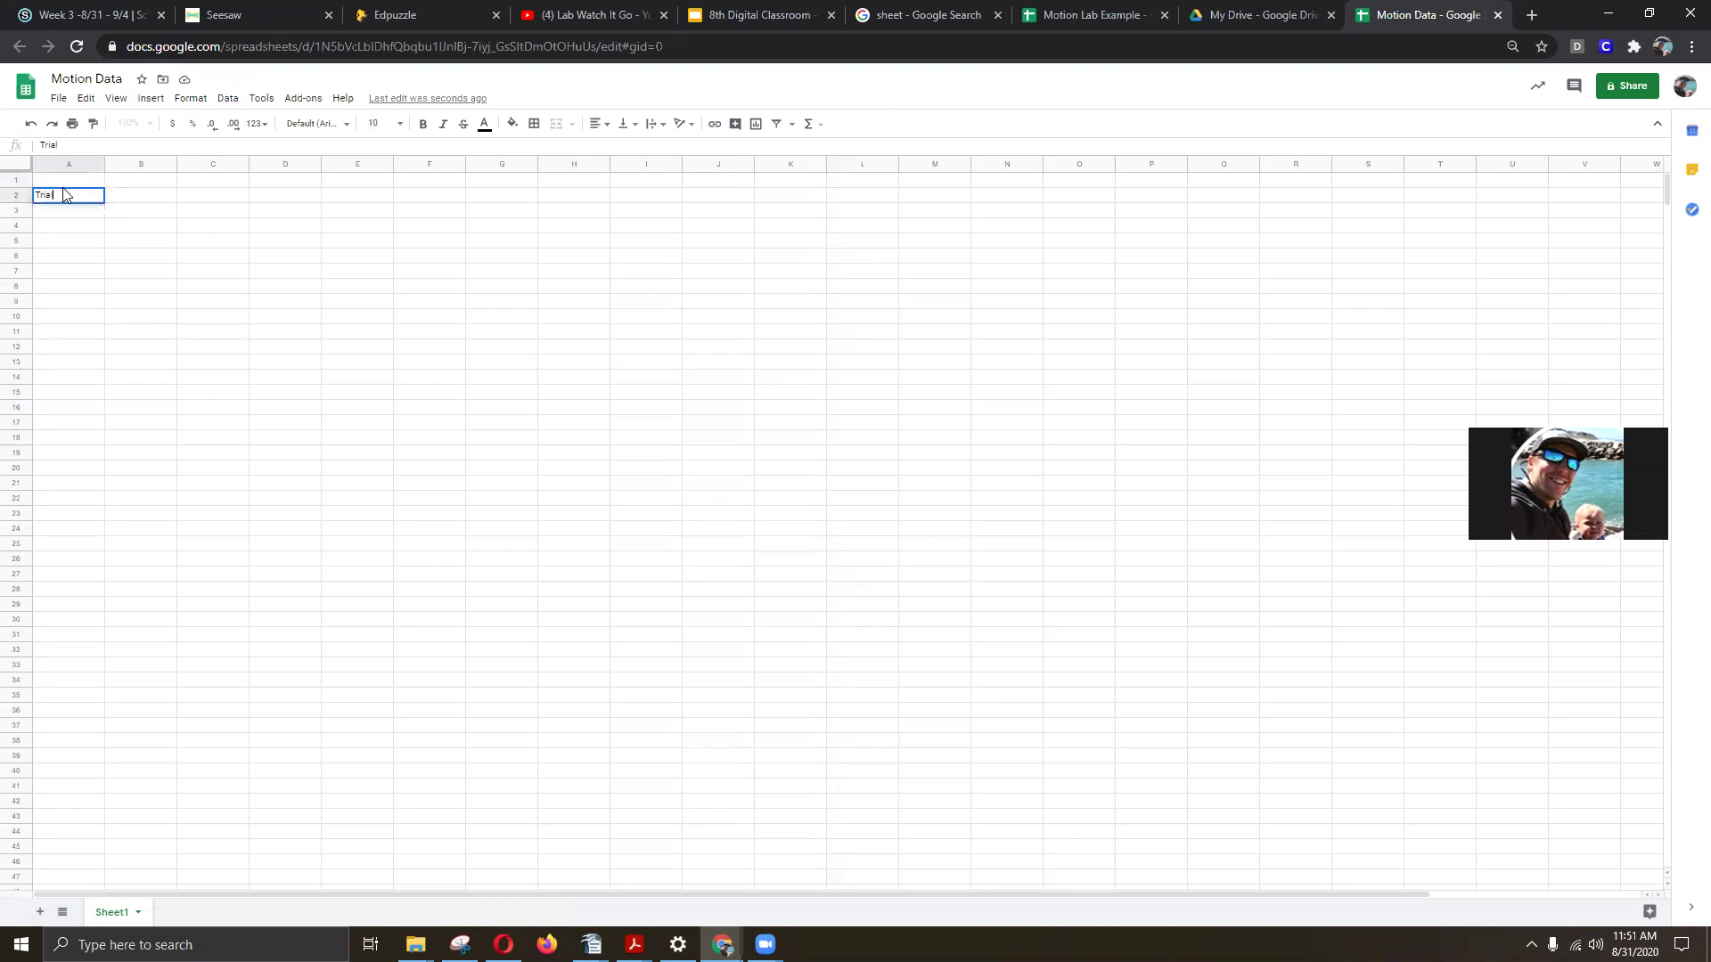
{"action": "key", "text": "Tab"}
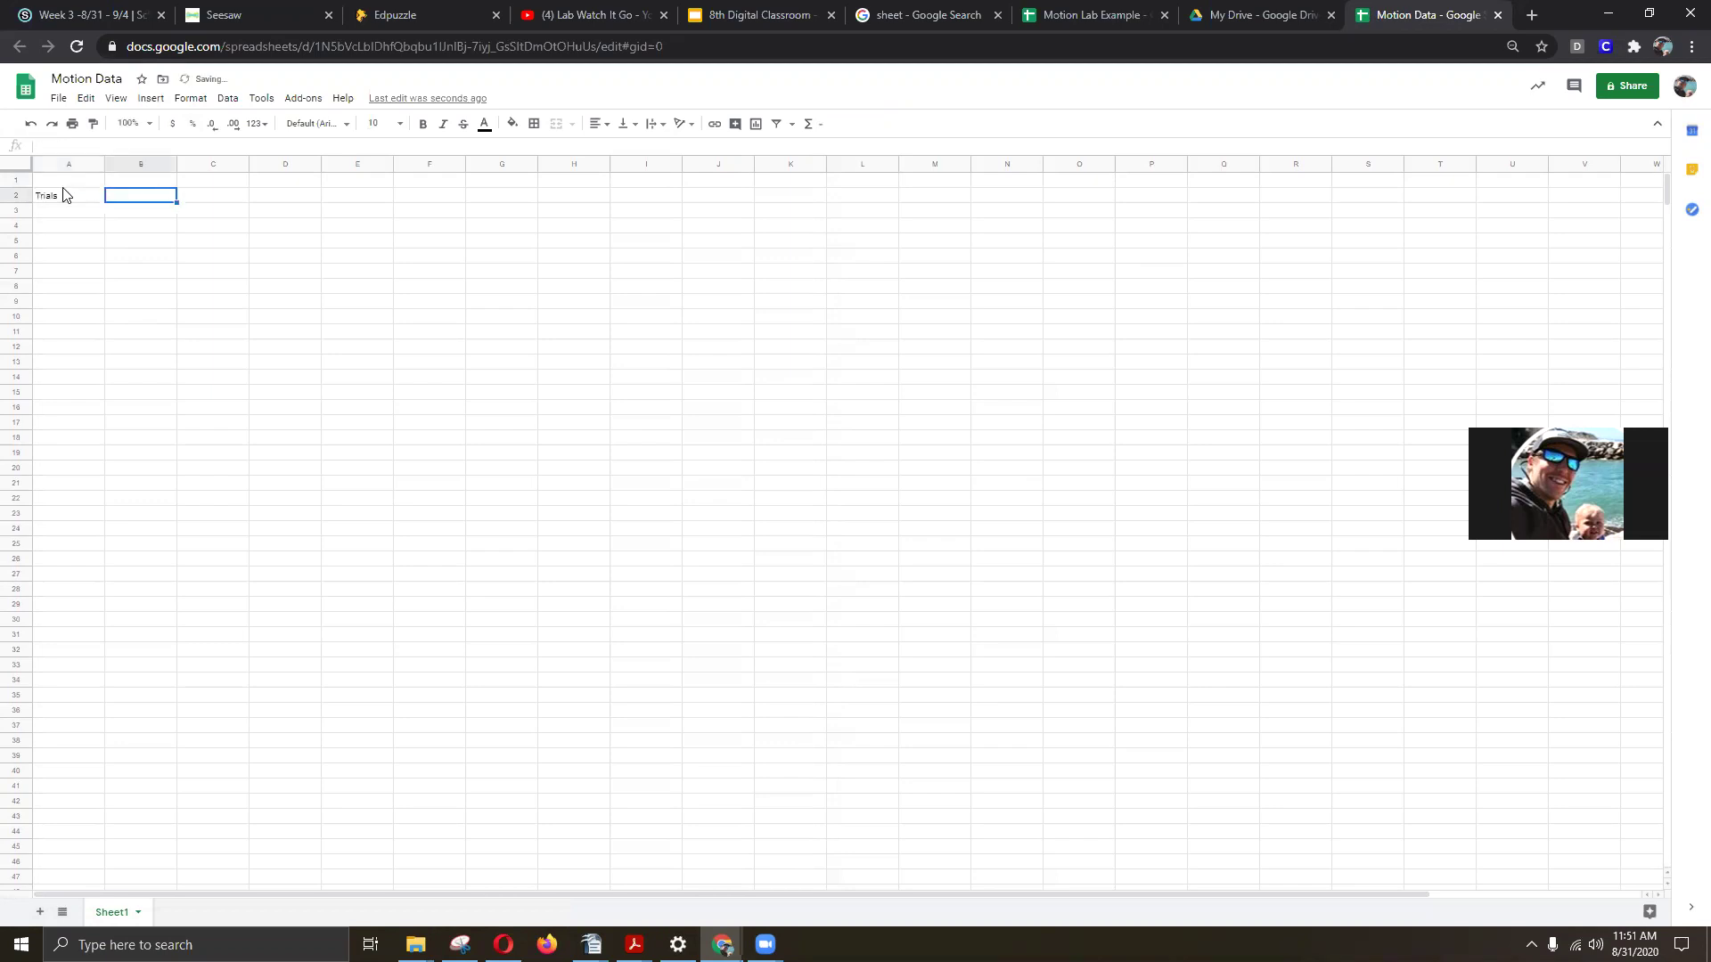
{"action": "type", "text": "Distance"}
{"action": "key", "text": "Tab"}
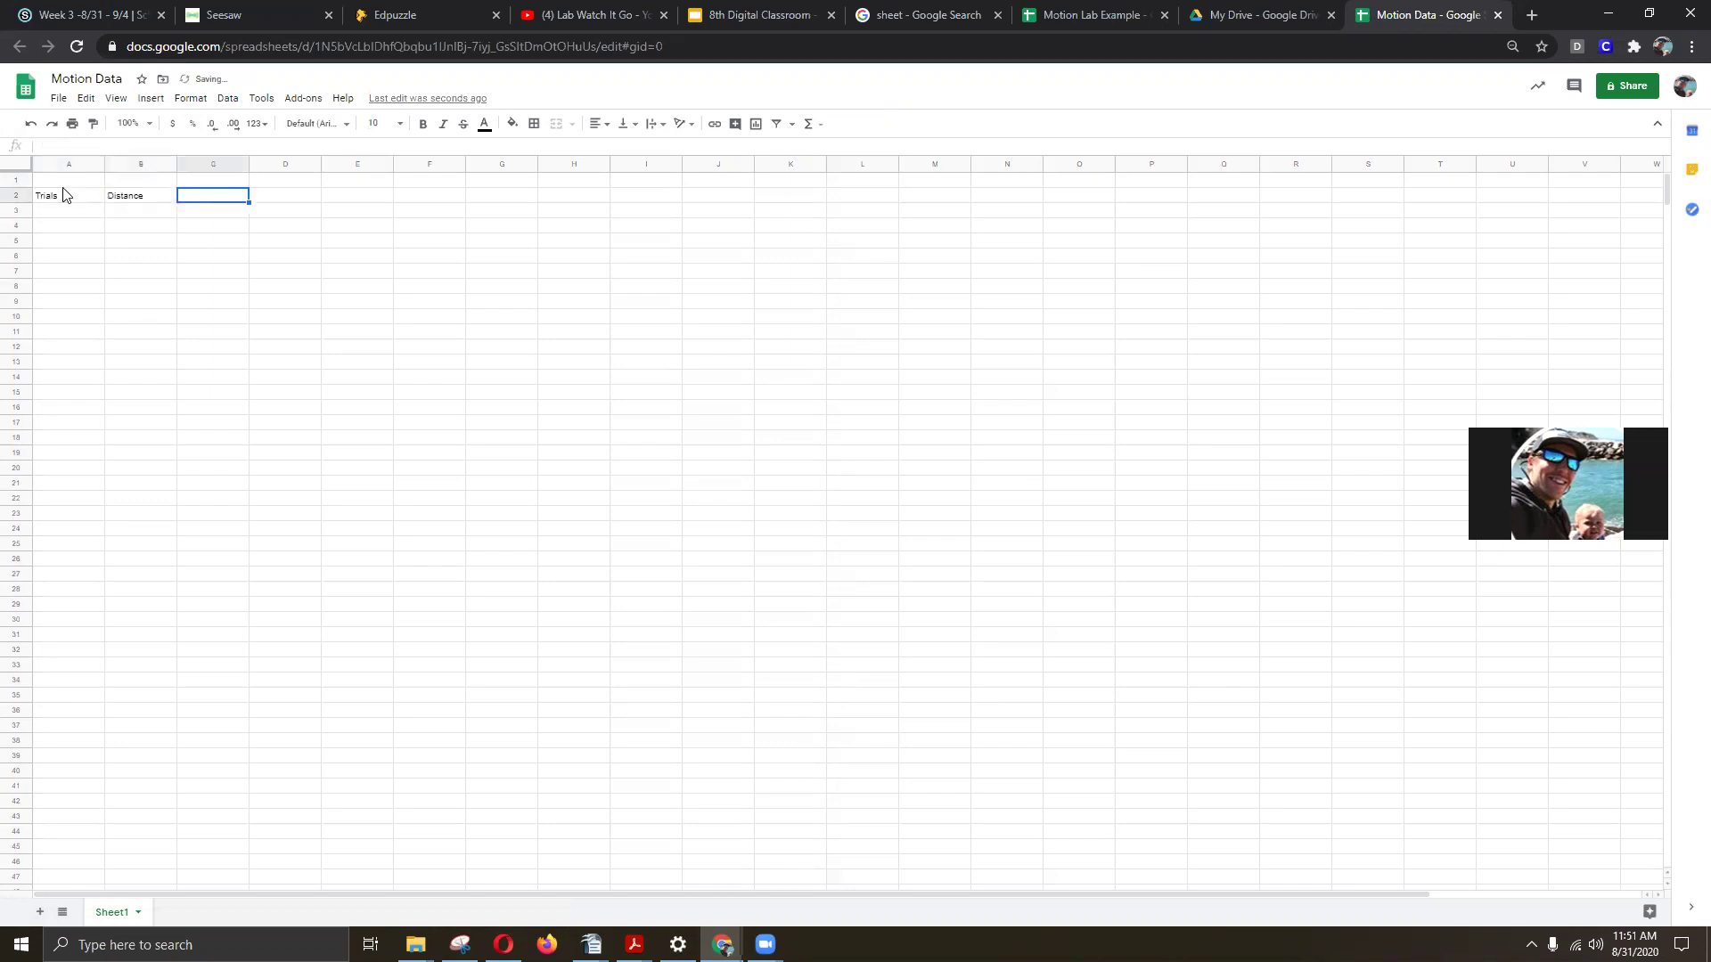
{"action": "type", "text": "Time"}
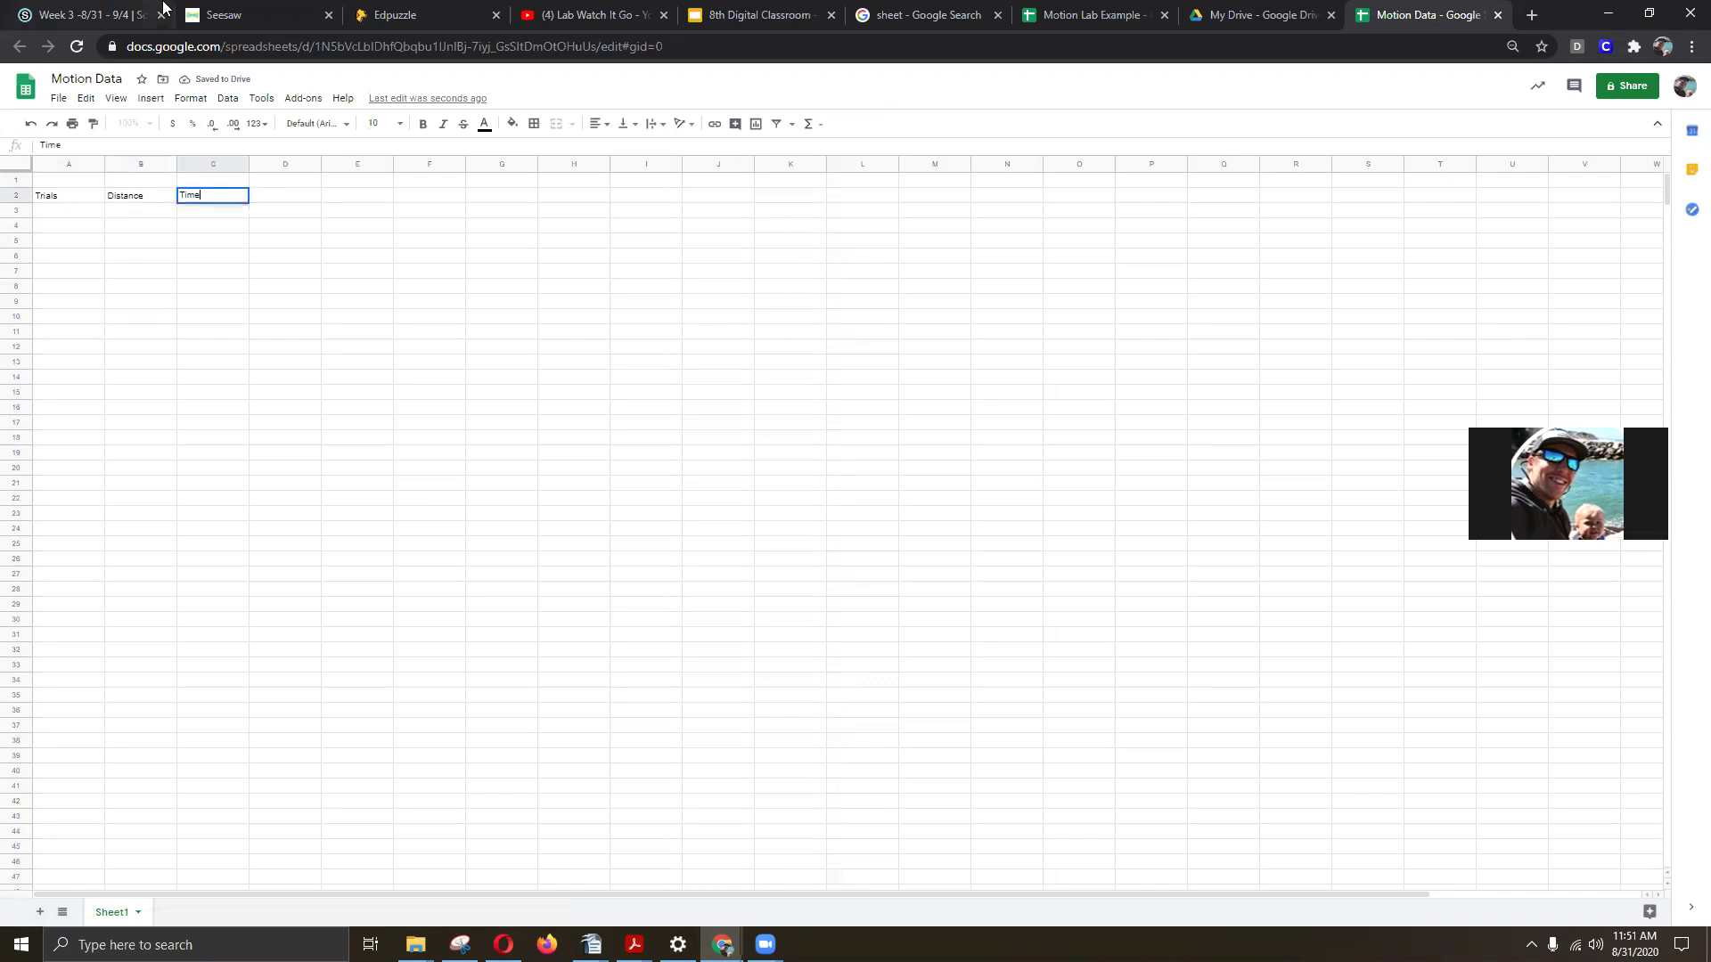
Add units to make Distance (cm) and Time (s), and enter Speed (cm/s) in D2
{"action": "left_click", "coordinate": [163, 196]}
{"action": "double_click", "coordinate": [168, 202]}
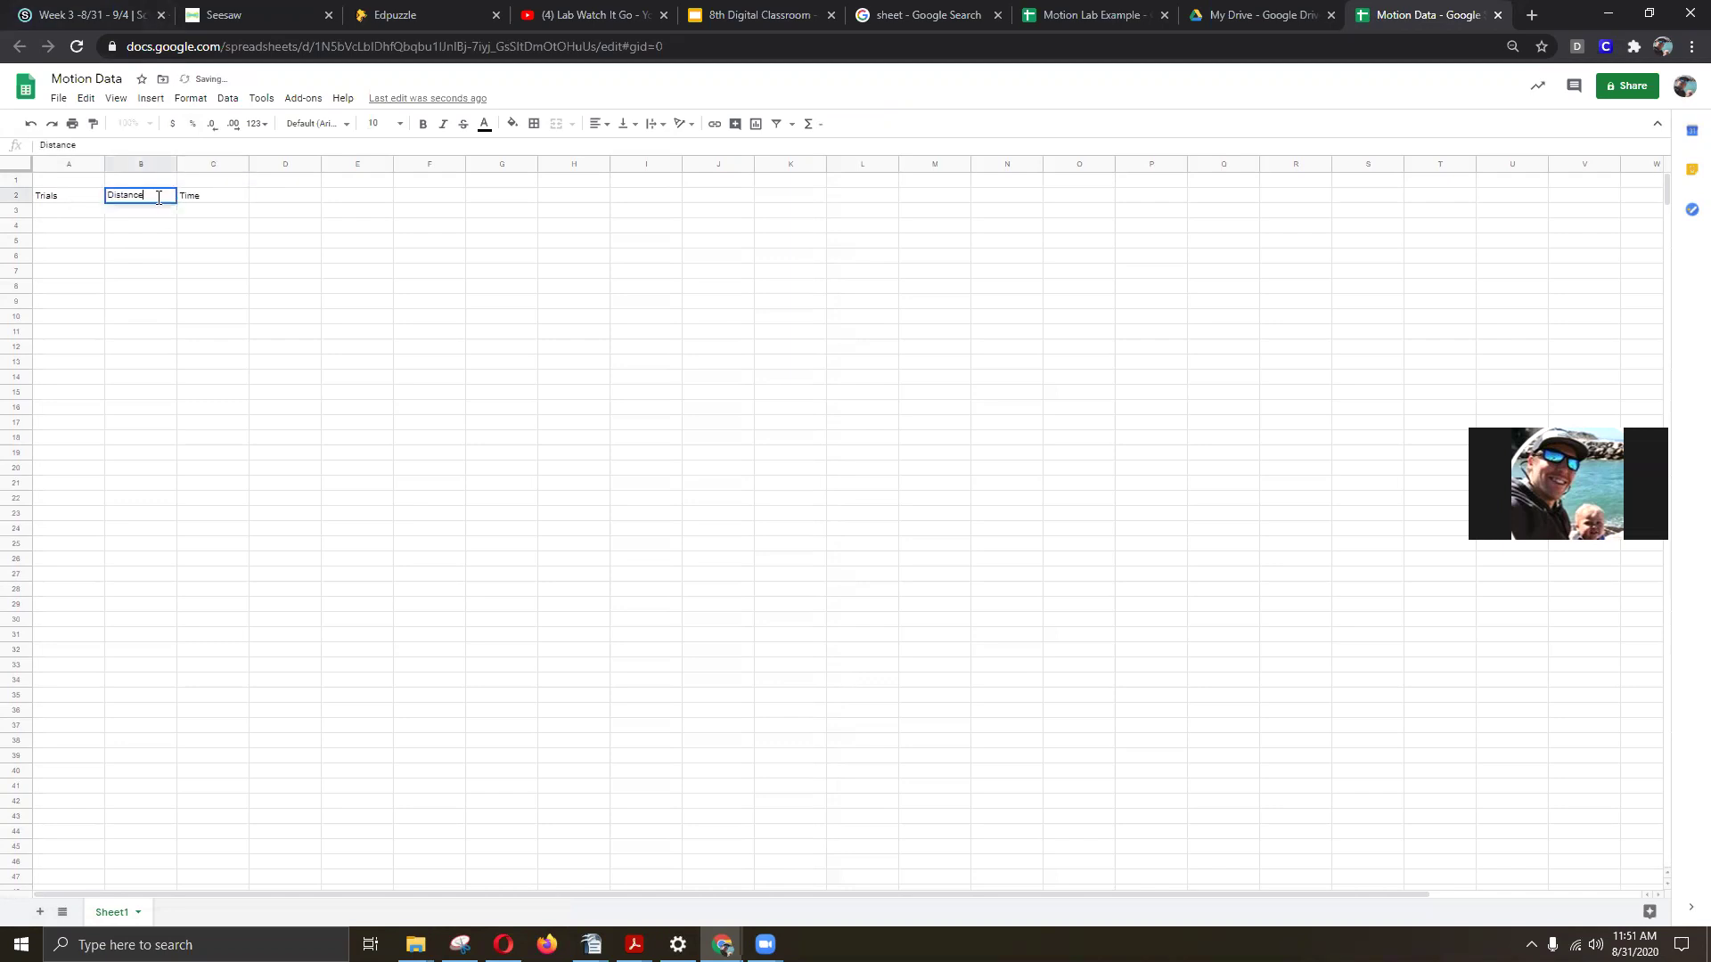
{"action": "type", "text": "(cm)"}
{"action": "double_click", "coordinate": [226, 193]}
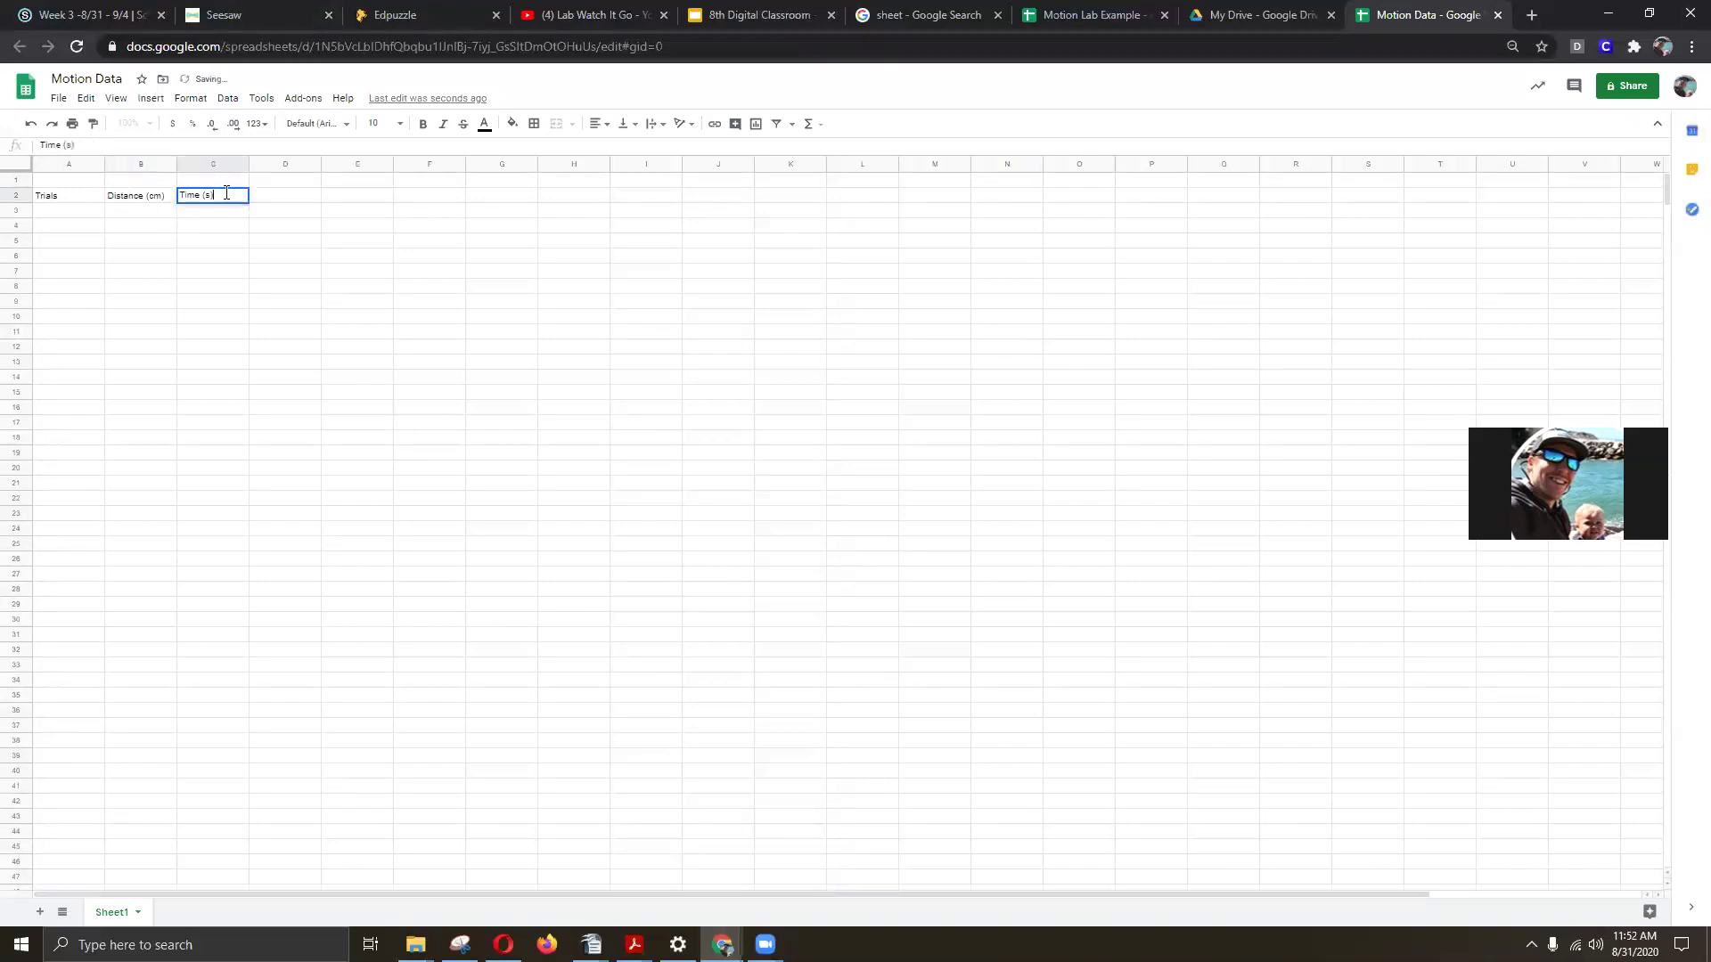
{"action": "type", "text": "(s)"}
{"action": "left_click", "coordinate": [277, 198]}
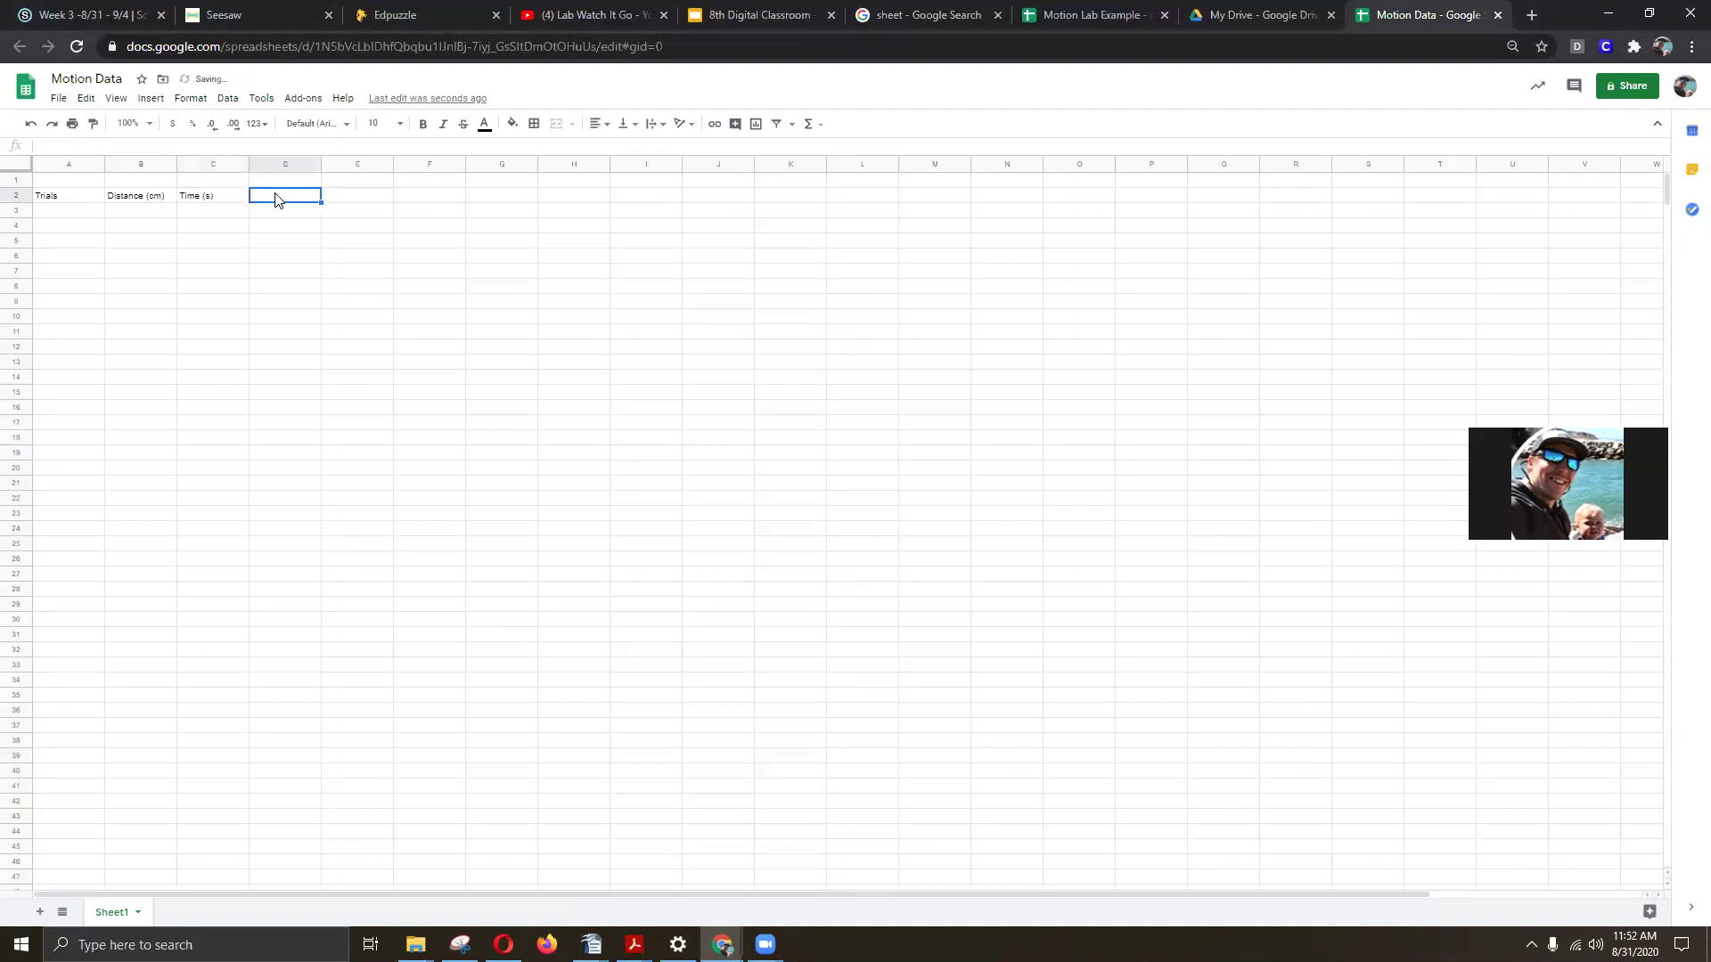
{"action": "type", "text": "Speed ("}
{"action": "type", "text": "m/s"}
{"action": "key", "text": "Return"}
Enter trial numbers 1 through 5 in A3:A7
{"action": "left_click", "coordinate": [71, 198]}
{"action": "left_click", "coordinate": [72, 212]}
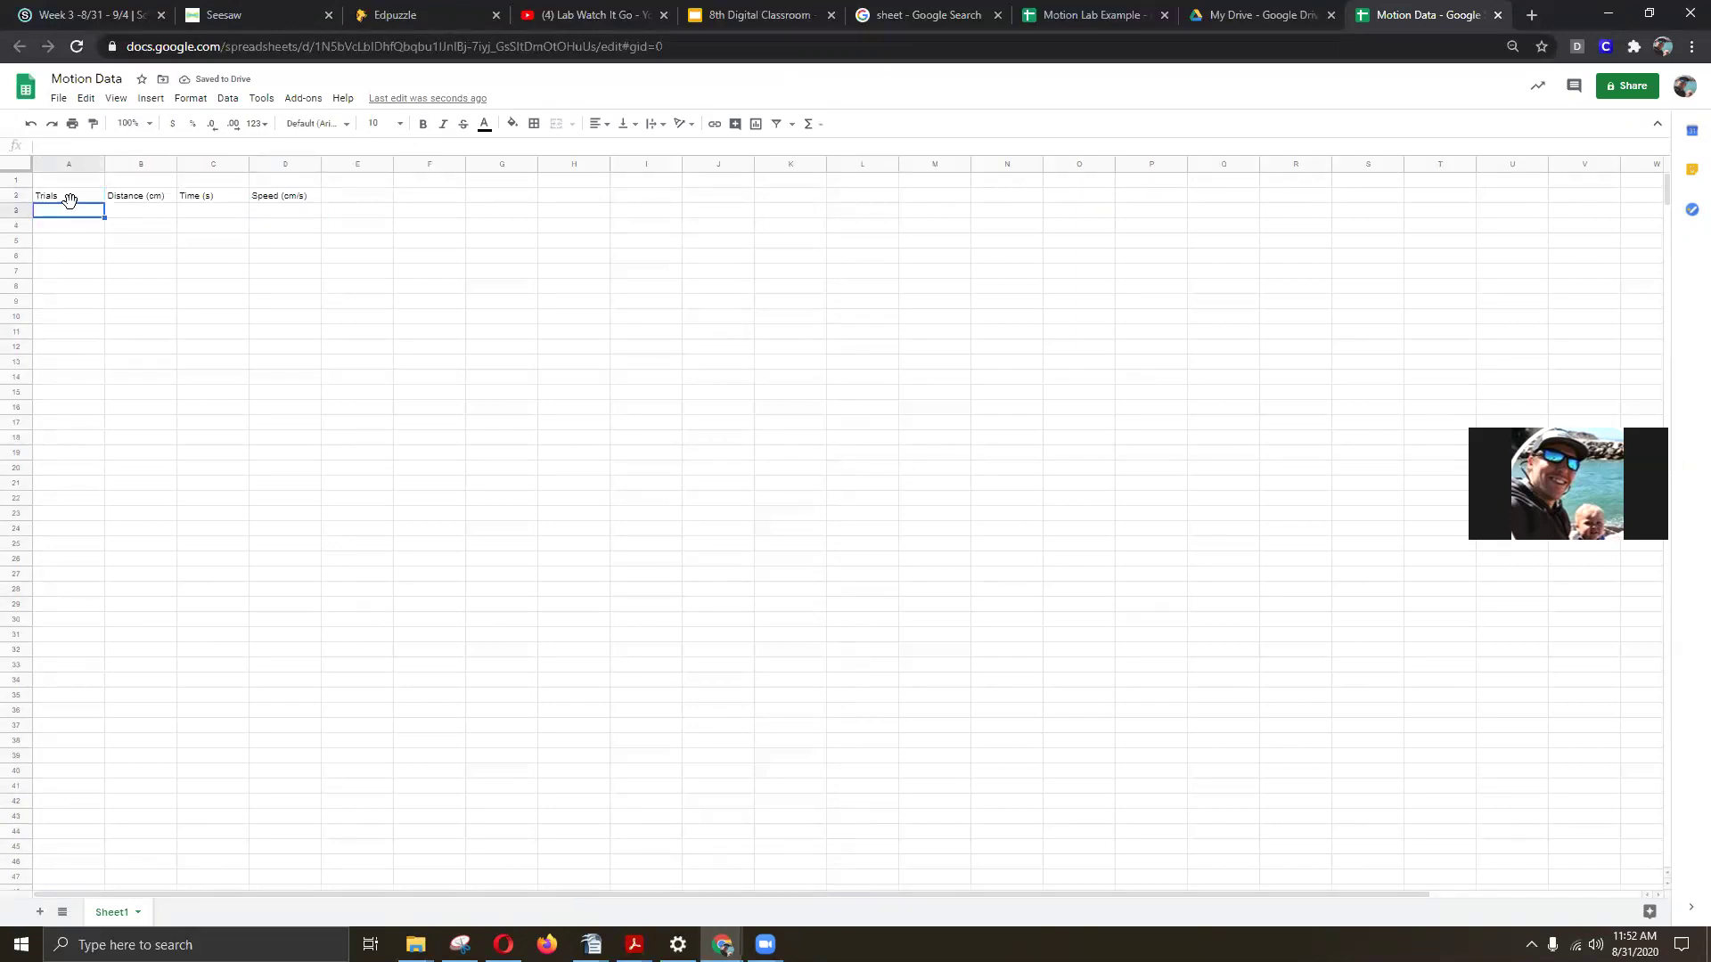
{"action": "type", "text": "1"}
{"action": "key", "text": "Return"}
{"action": "type", "text": "2"}
{"action": "key", "text": "Return"}
{"action": "type", "text": "3"}
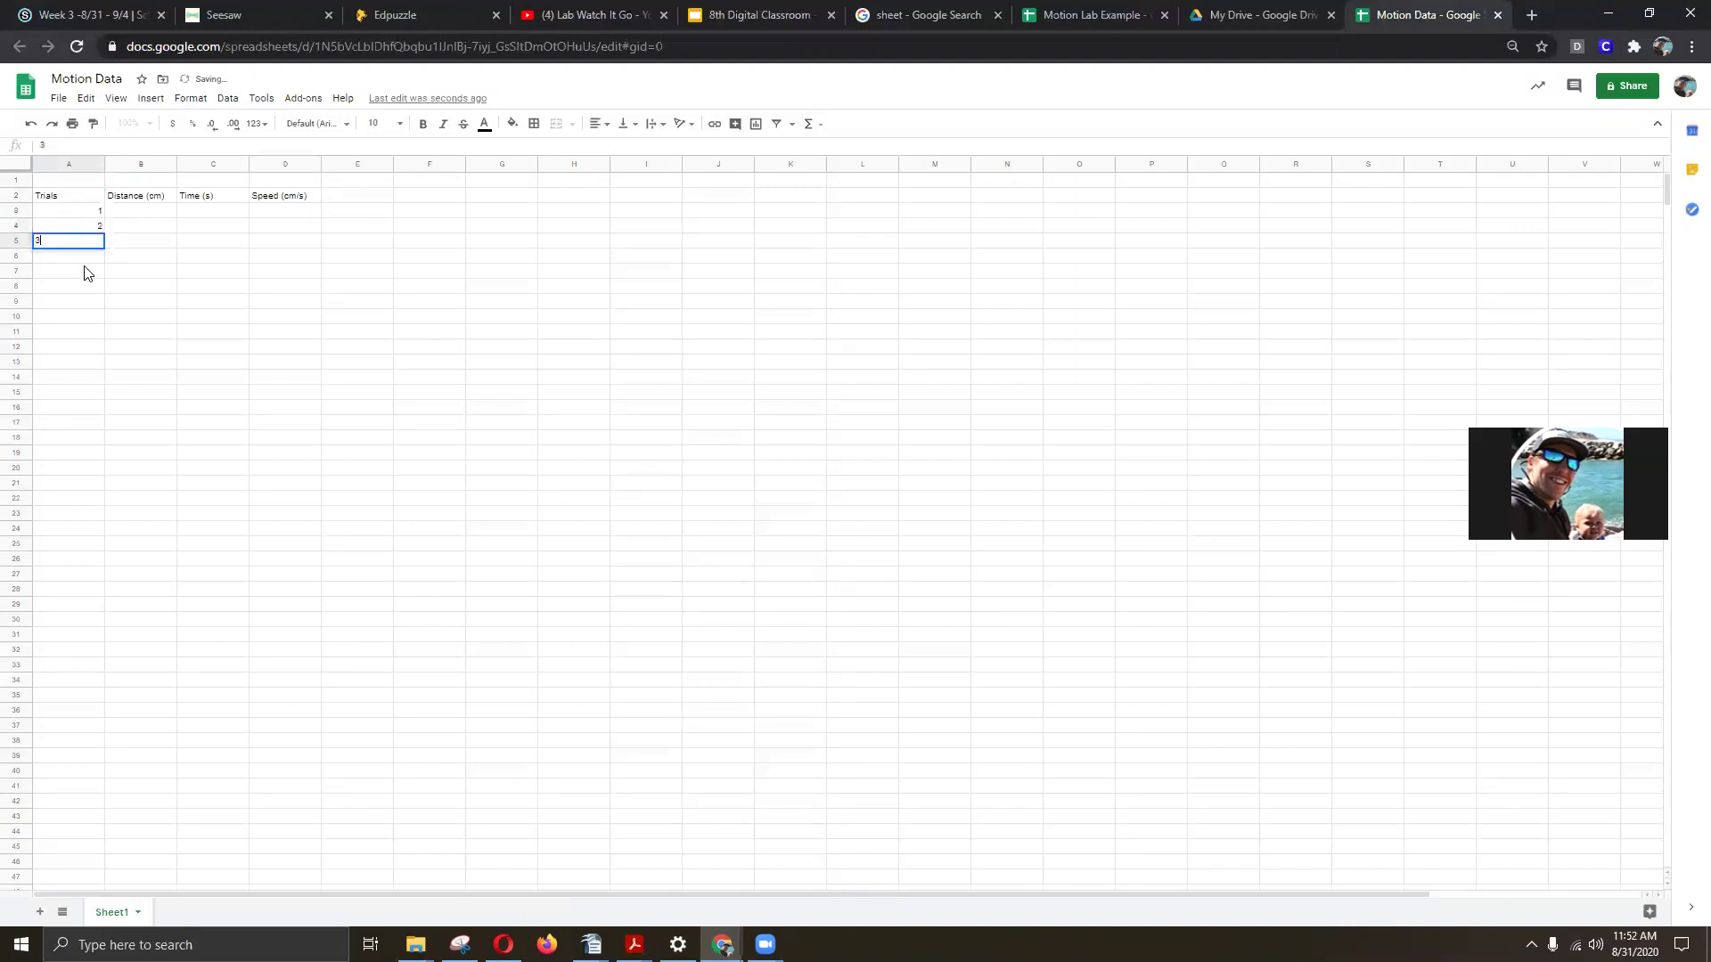
{"action": "key", "text": "Return"}
{"action": "type", "text": "4"}
{"action": "key", "text": "Return"}
{"action": "type", "text": "5"}
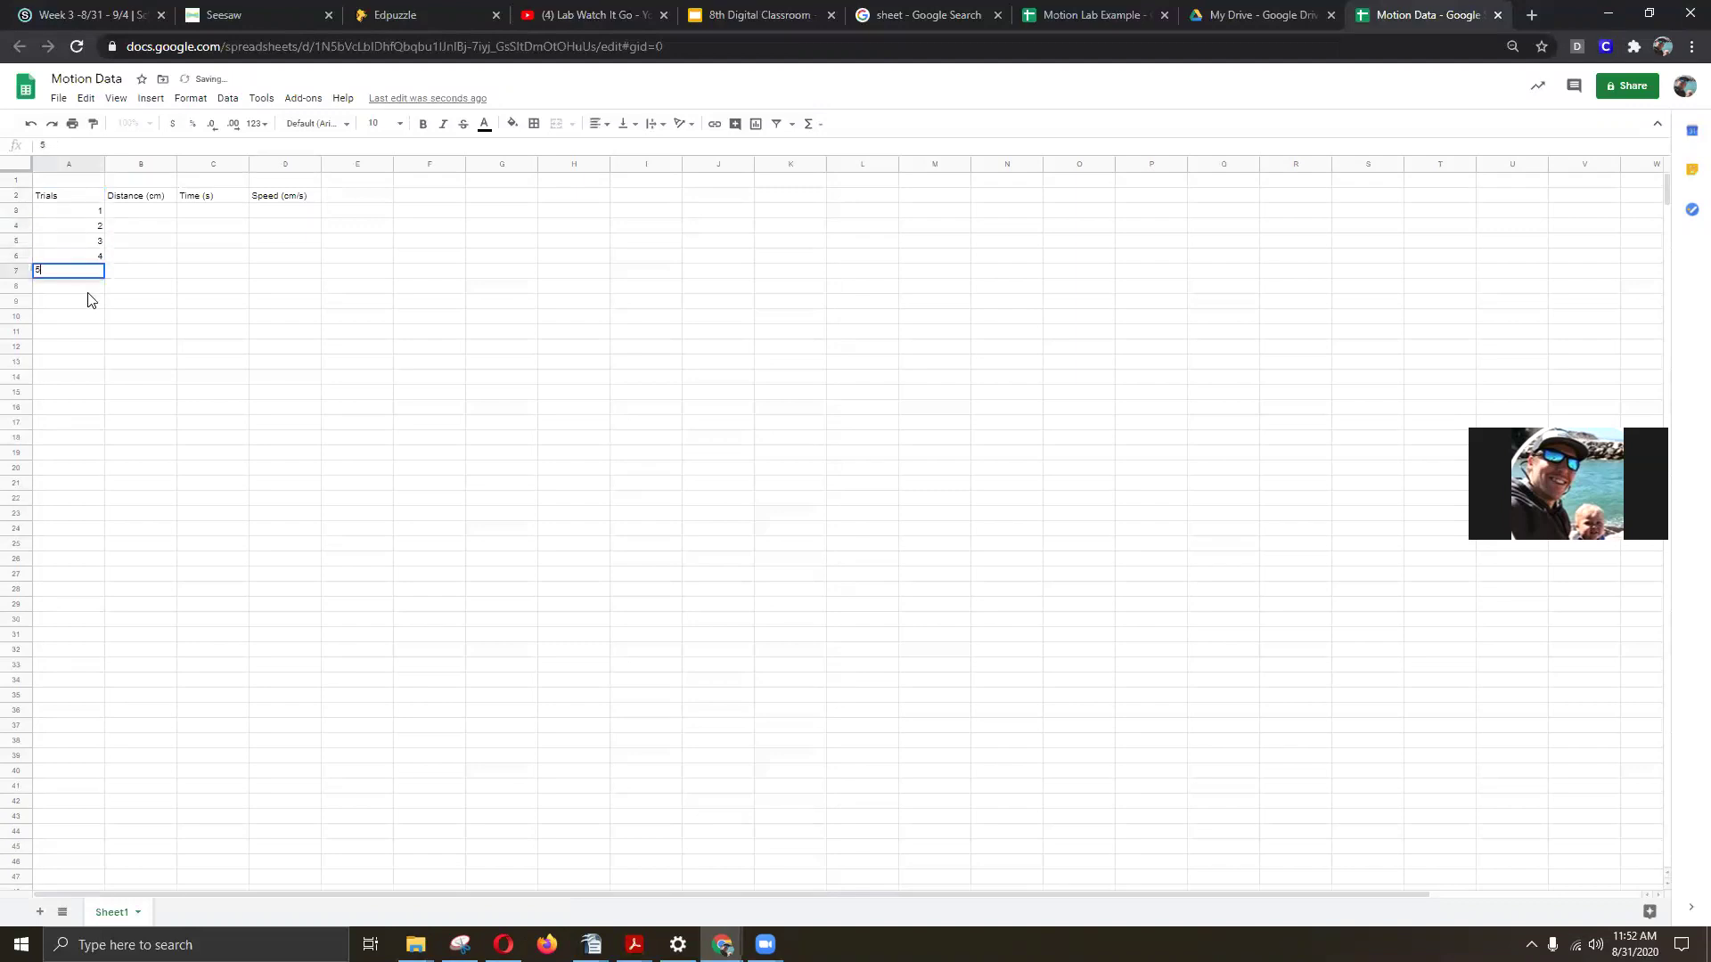
{"action": "key", "text": "Return"}
Point out the empty first-row cells B3, C3 and D3 for distance, time and speed
{"action": "left_click", "coordinate": [74, 212]}
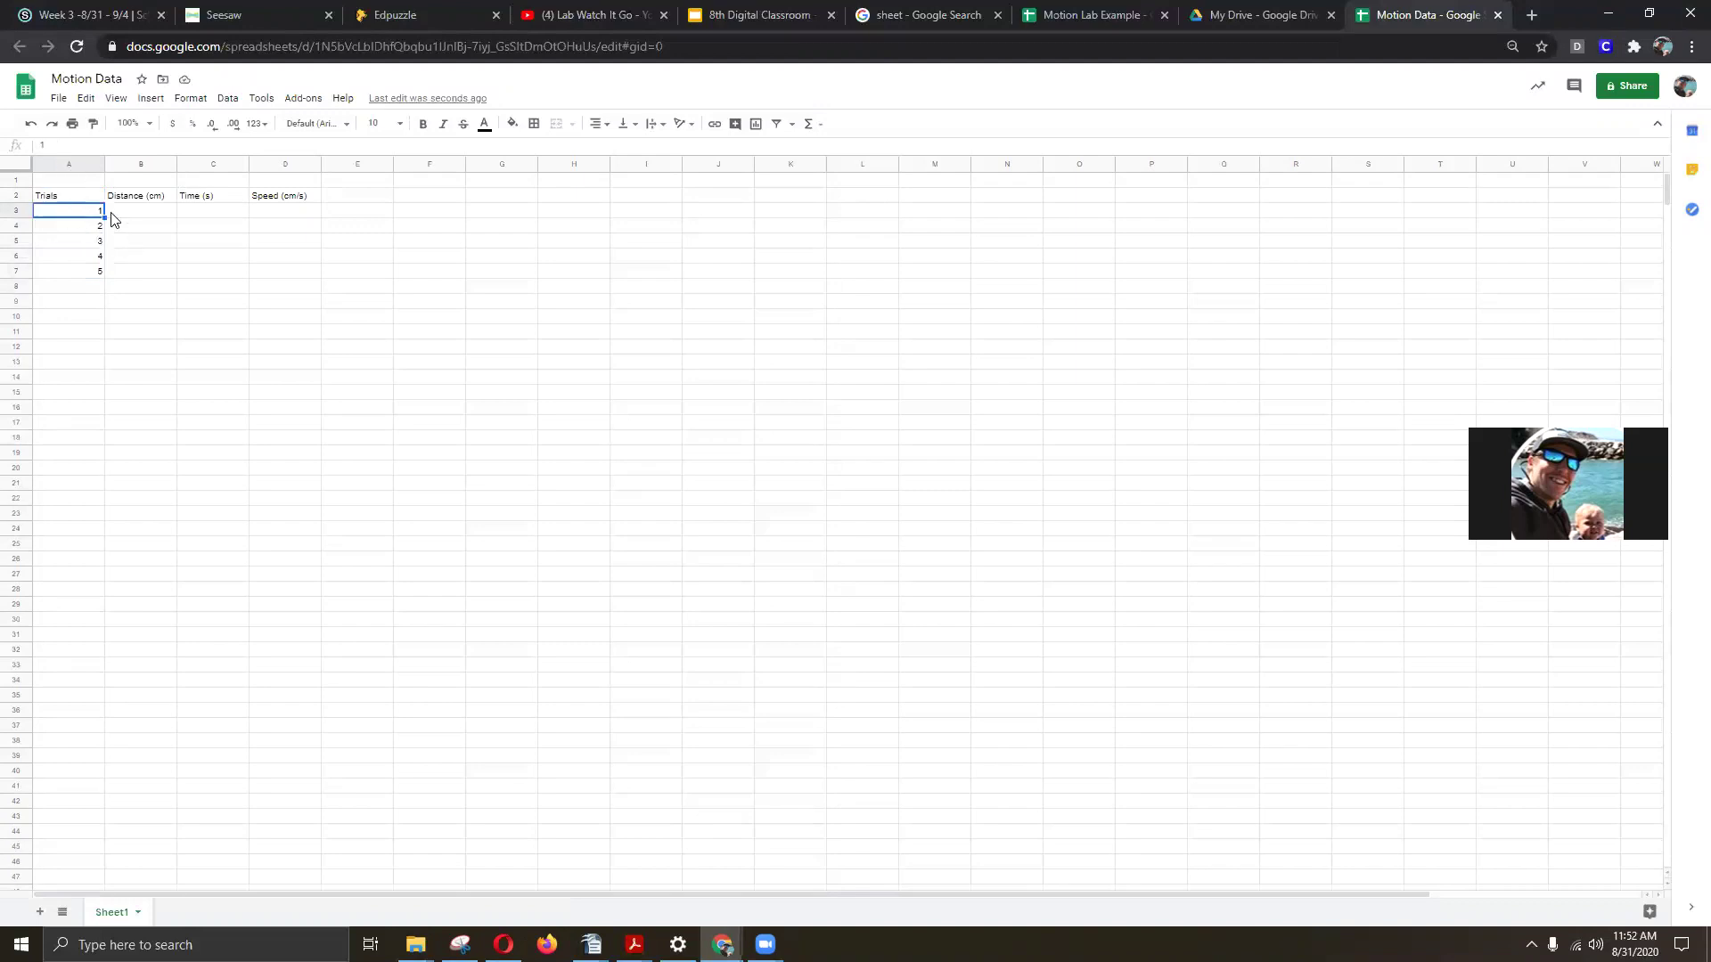
{"action": "left_click", "coordinate": [163, 214]}
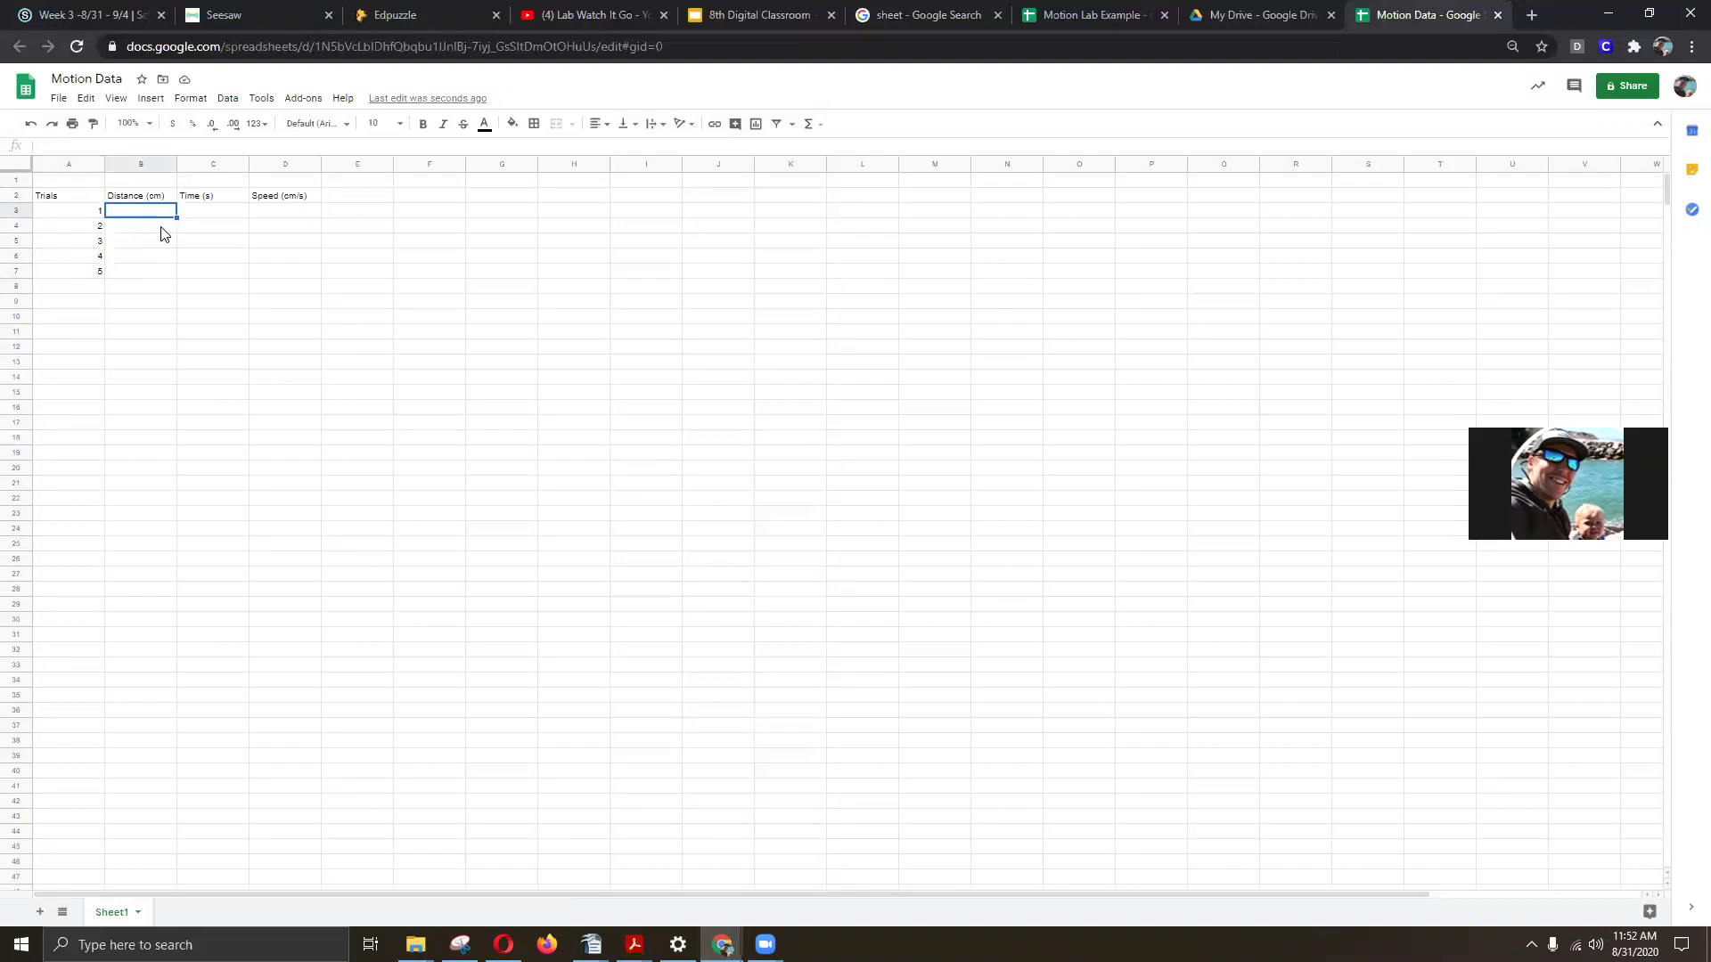
{"action": "left_click", "coordinate": [211, 217]}
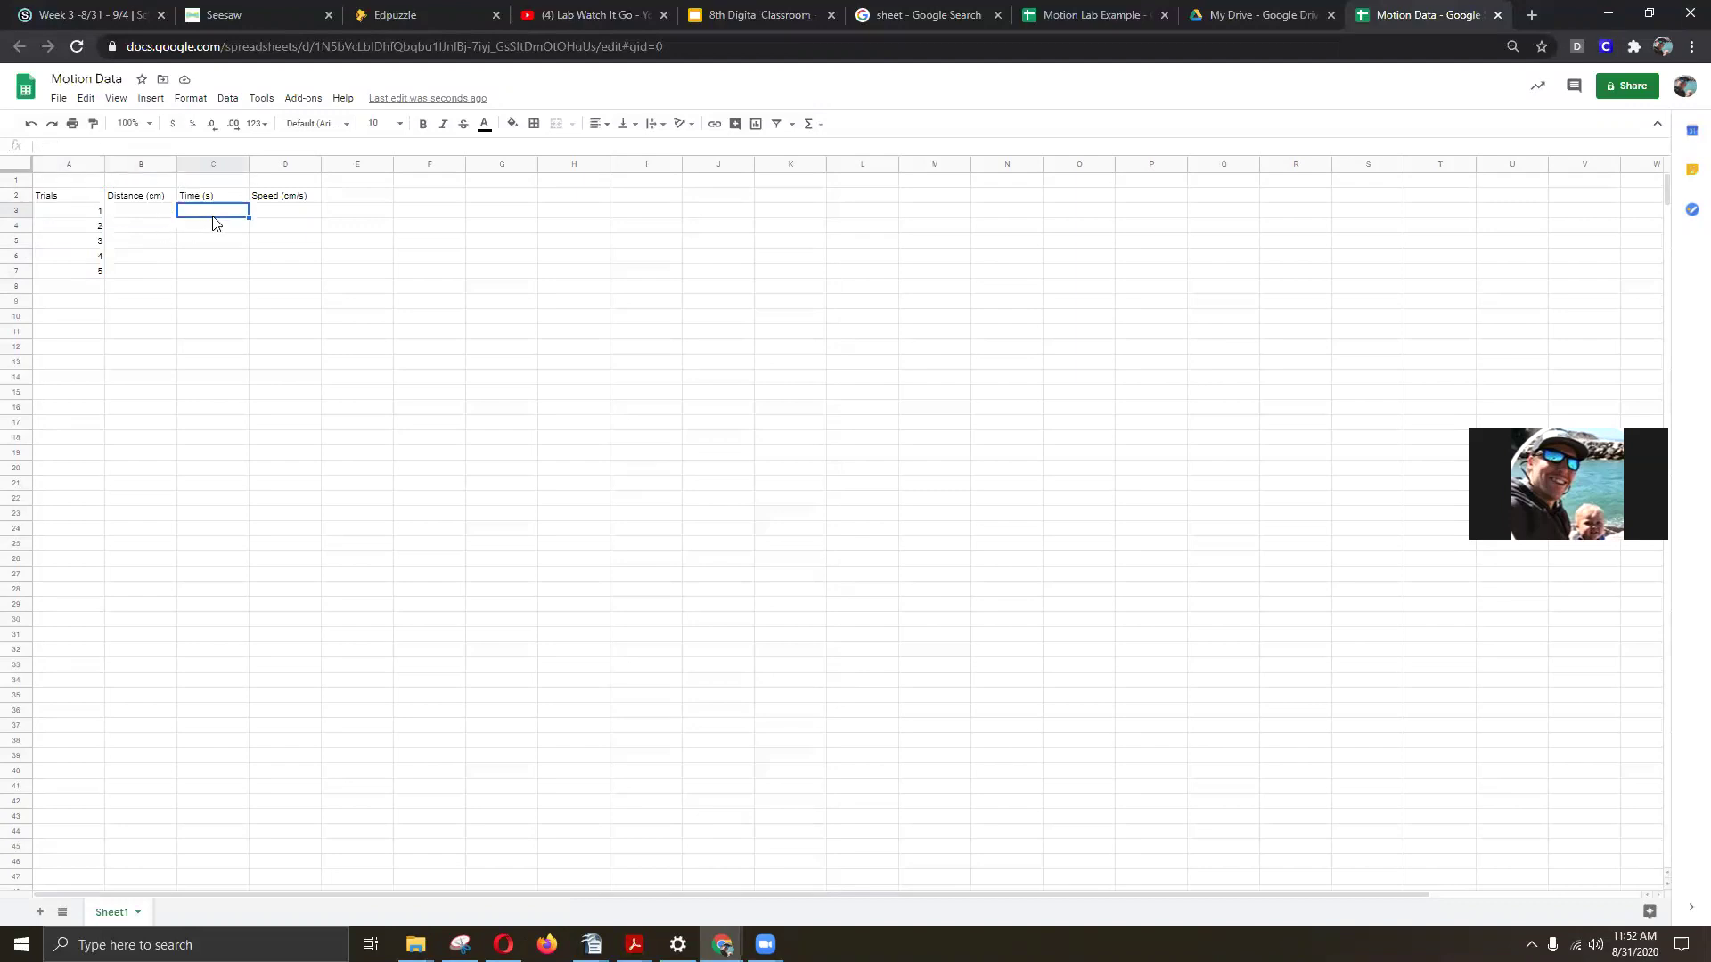
{"action": "left_click", "coordinate": [273, 215]}
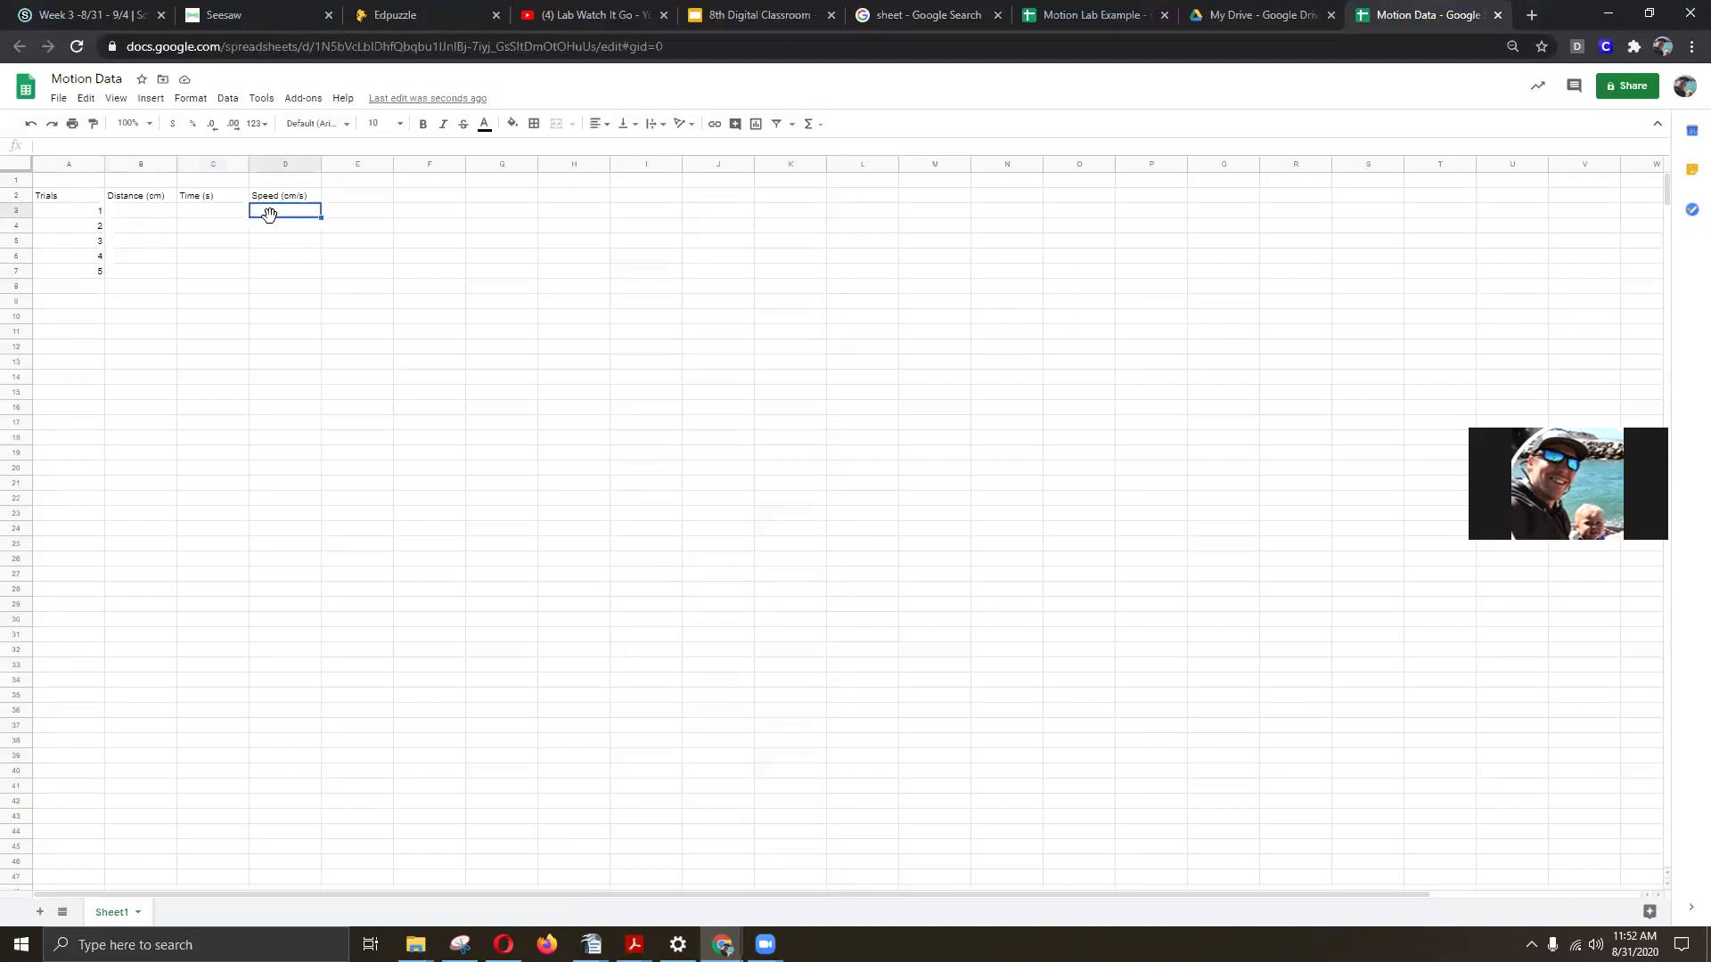
{"action": "left_click", "coordinate": [158, 215]}
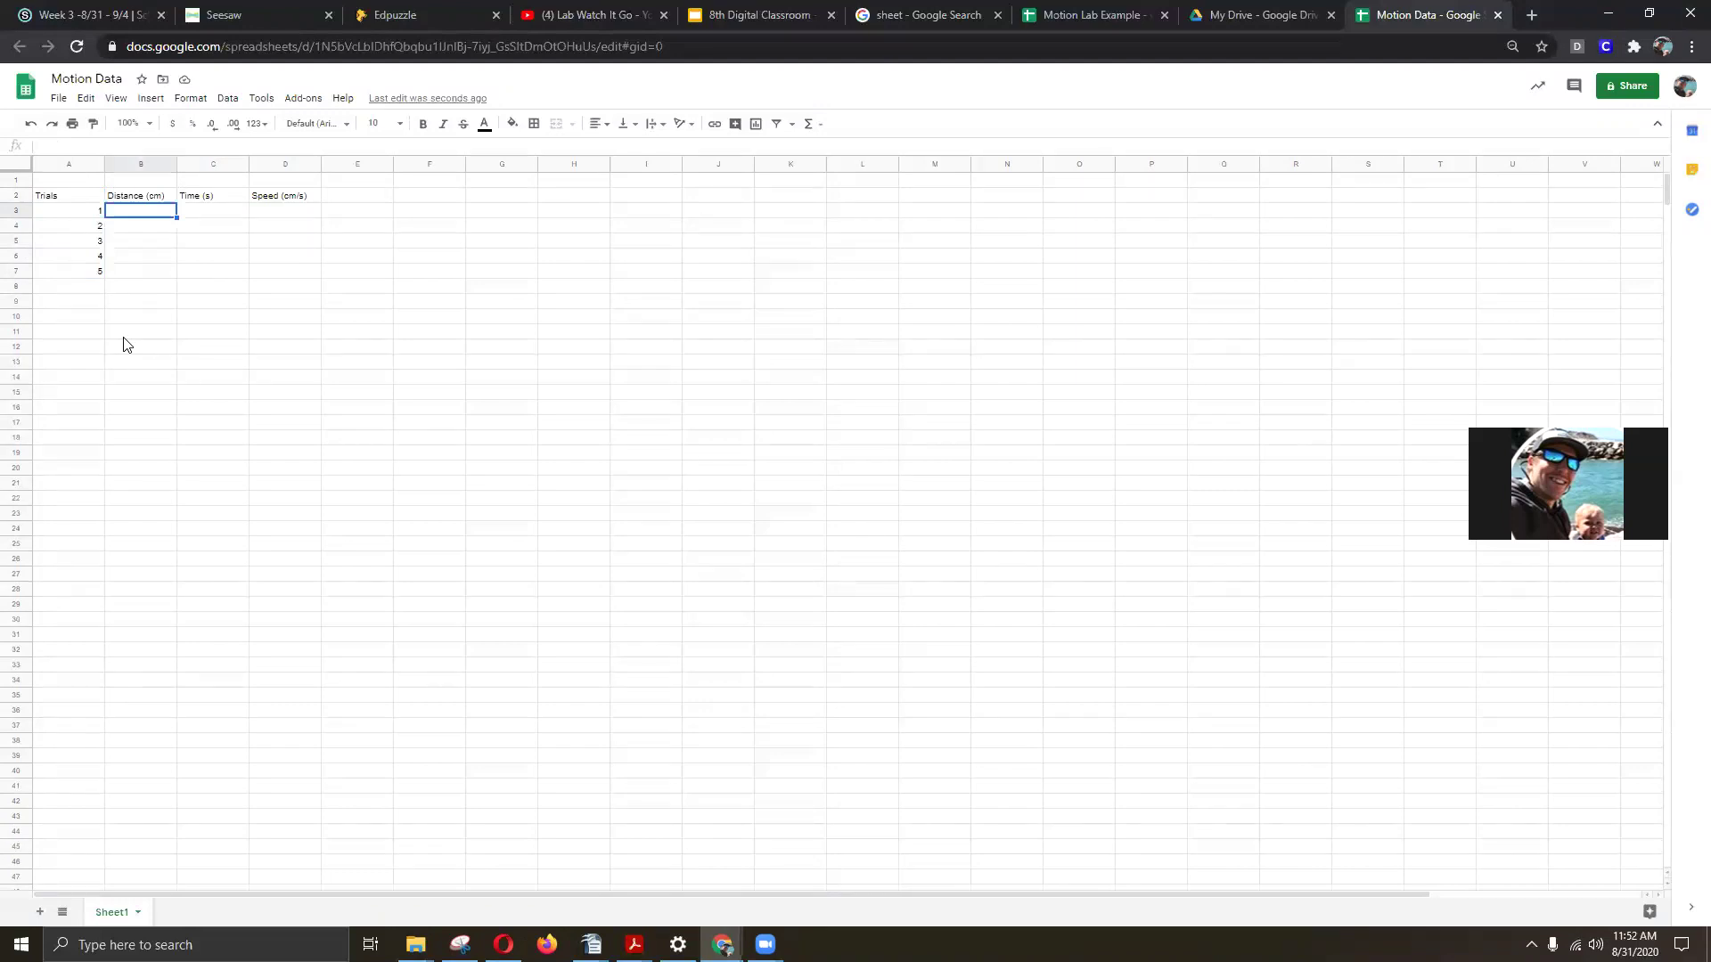
{"action": "type", "text": "100 c"}
{"action": "key", "text": "Return"}
{"action": "type", "text": "1"}
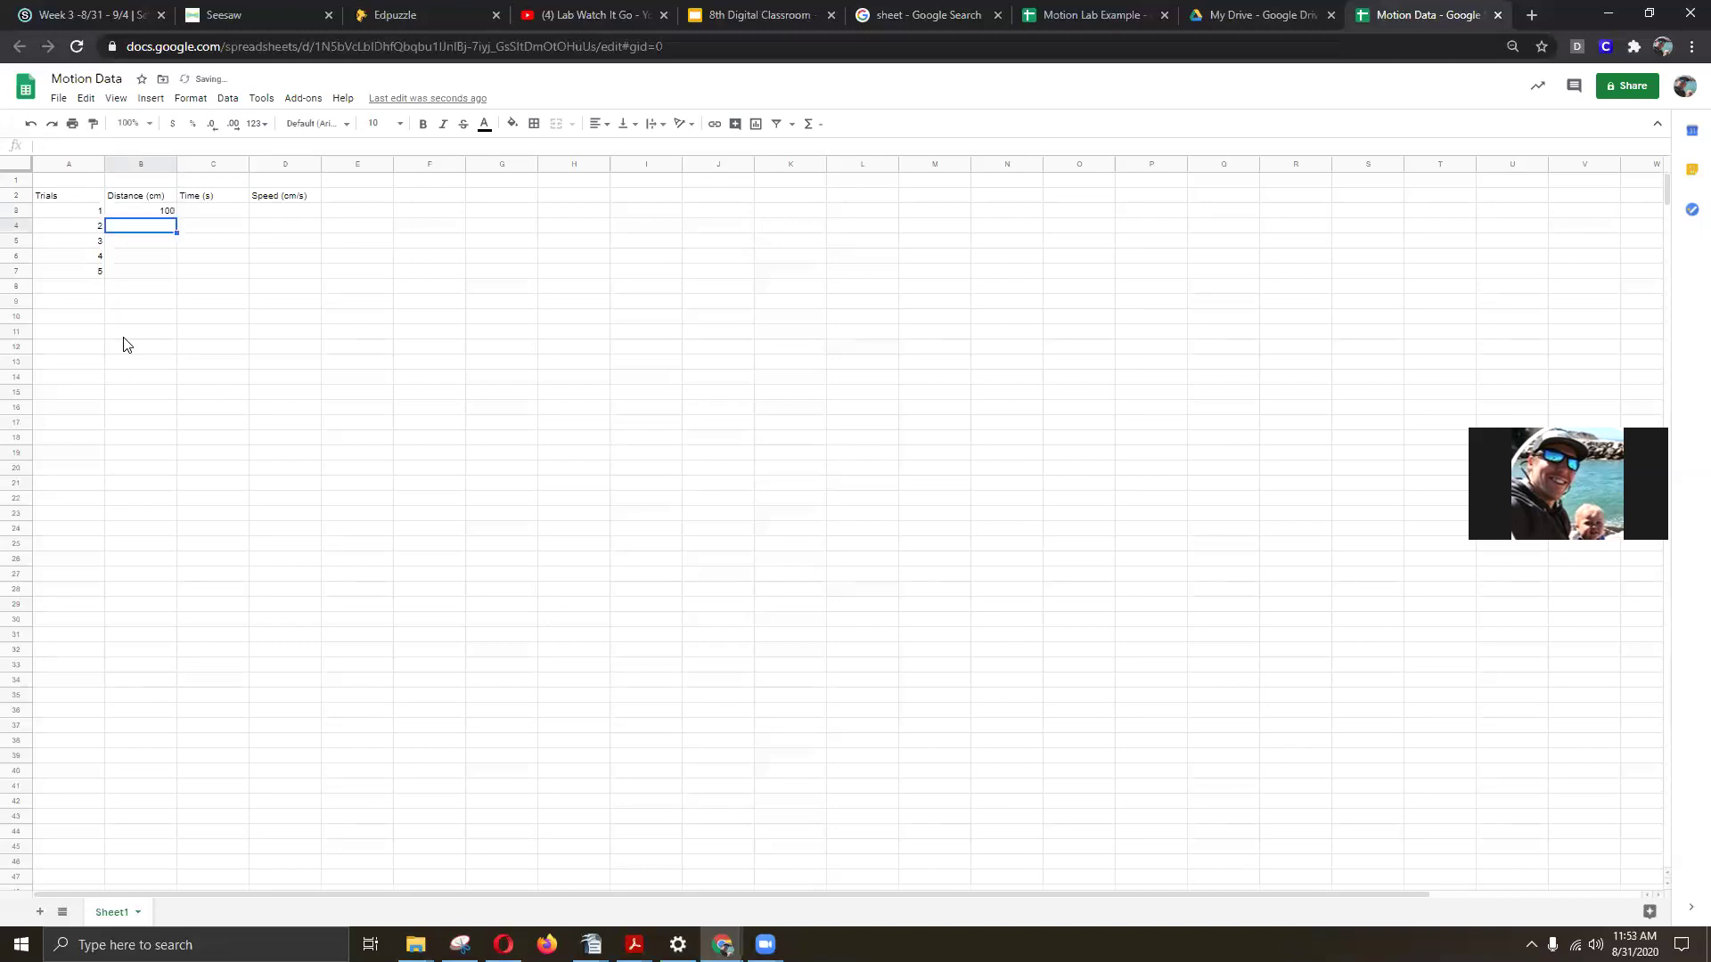
{"action": "type", "text": "00"}
{"action": "key", "text": "Return"}
{"action": "type", "text": "10"}
{"action": "key", "text": "Return"}
{"action": "type", "text": "10"}
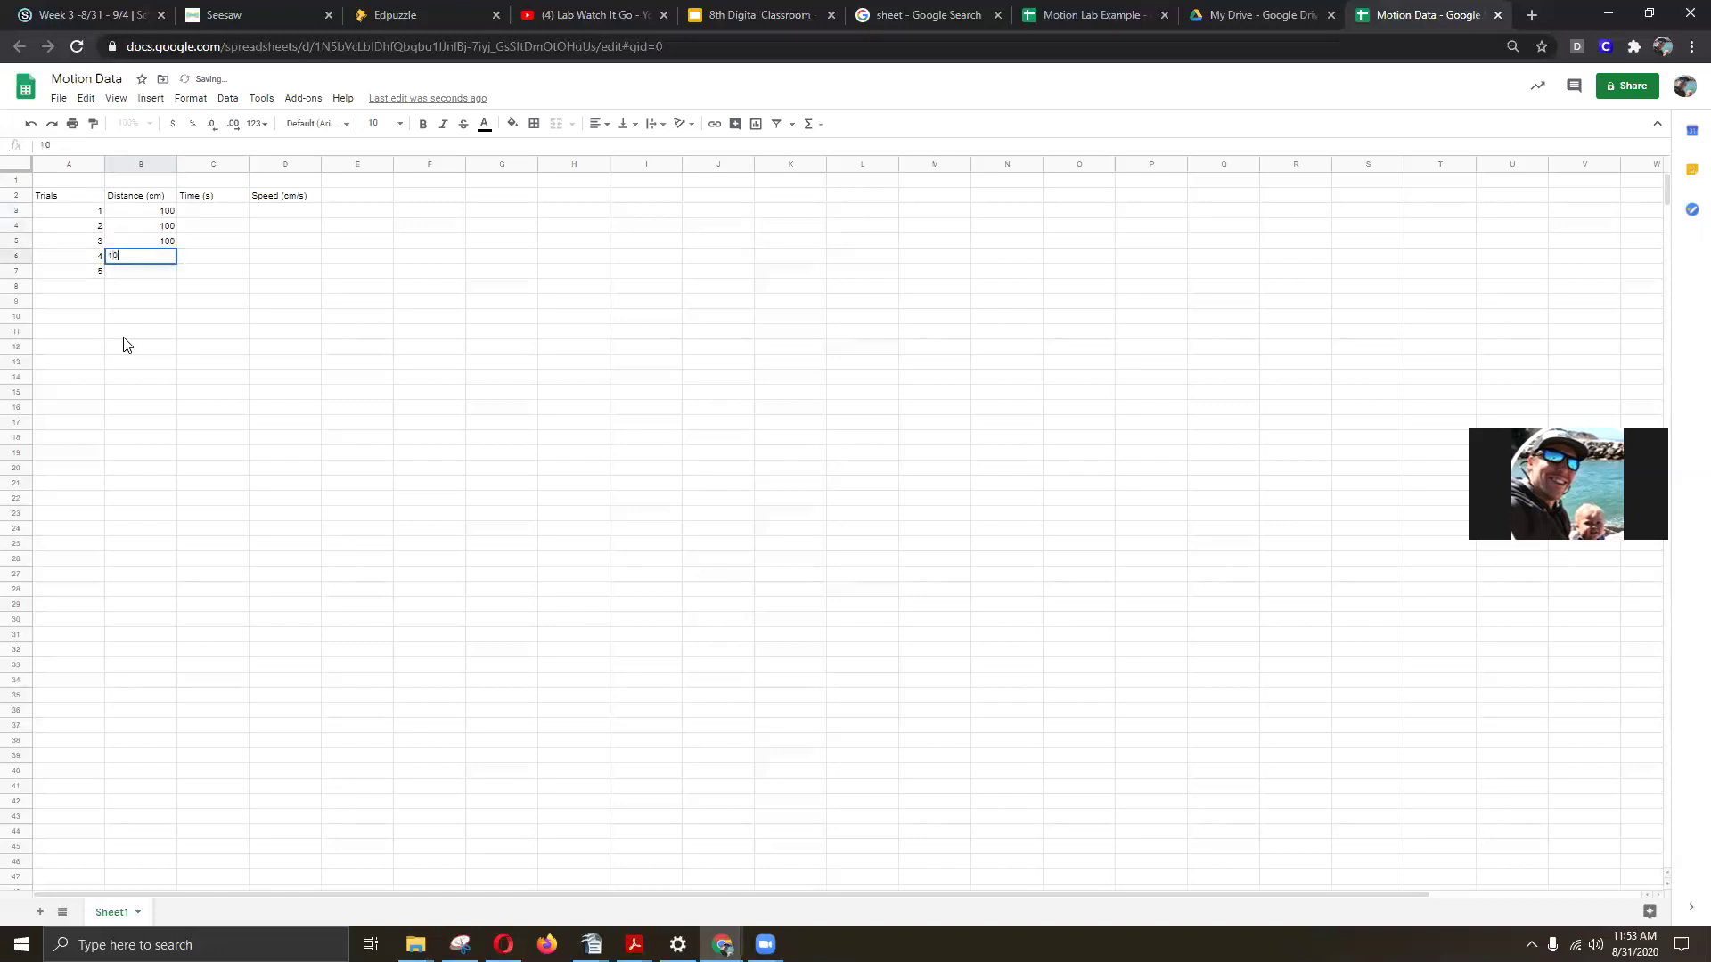
{"action": "type", "text": "0"}
{"action": "key", "text": "Return"}
{"action": "type", "text": "1"}
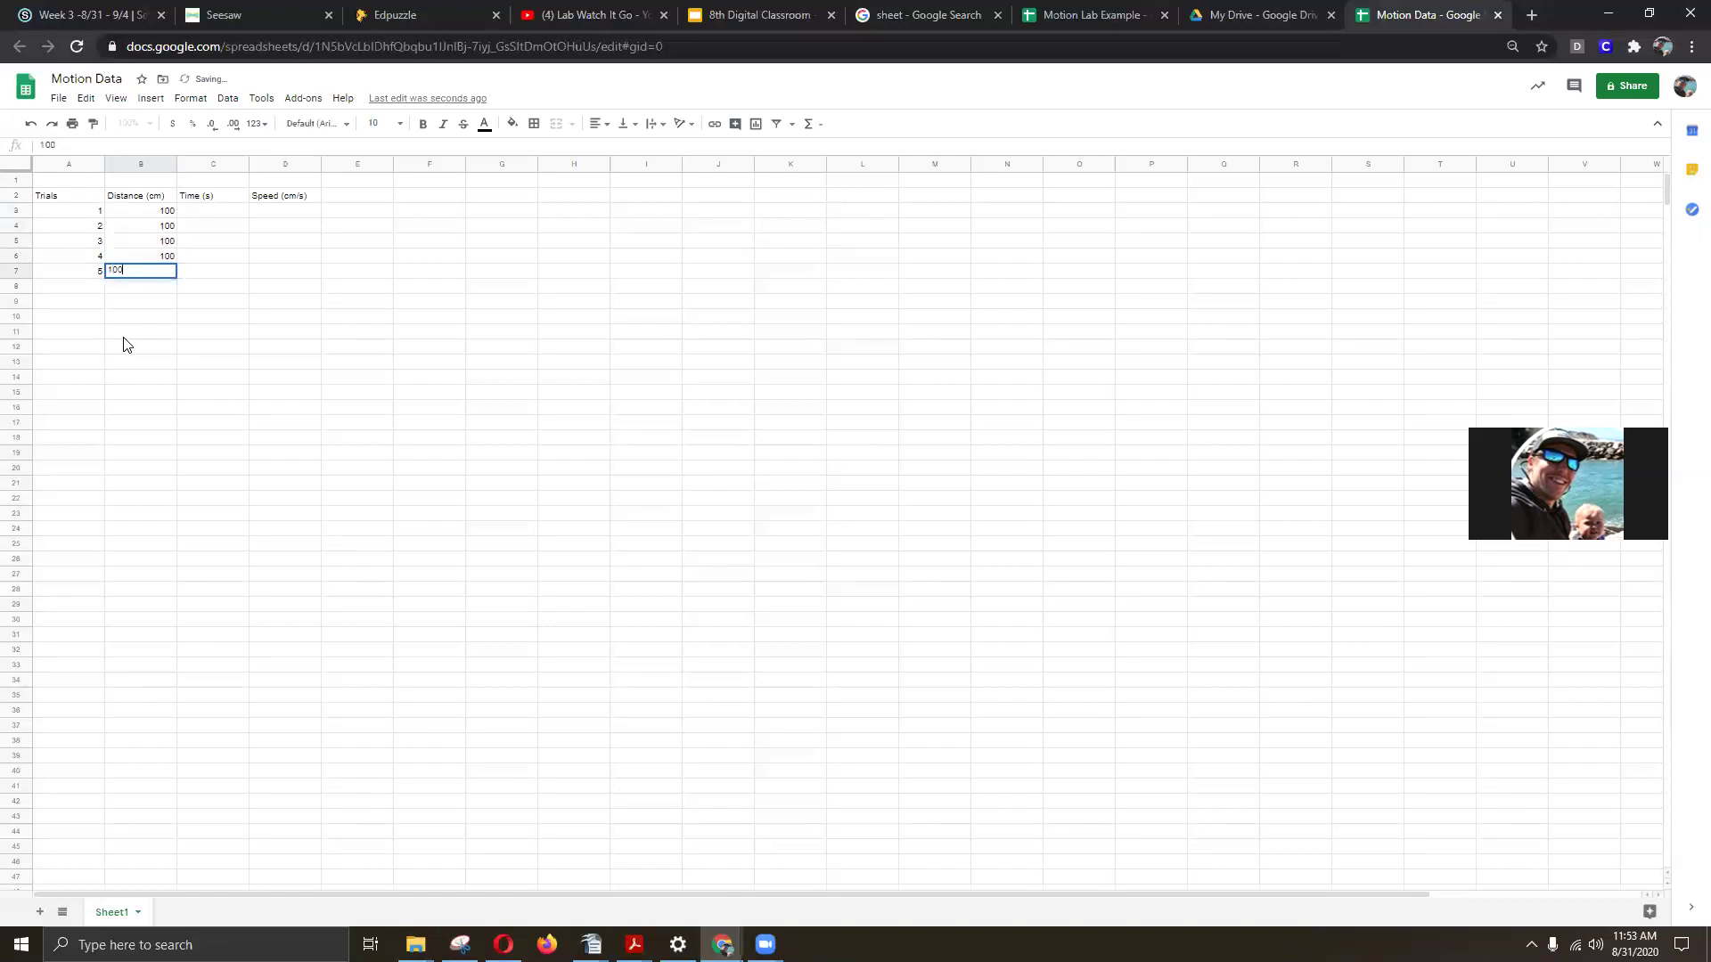
{"action": "key", "text": "Tab"}
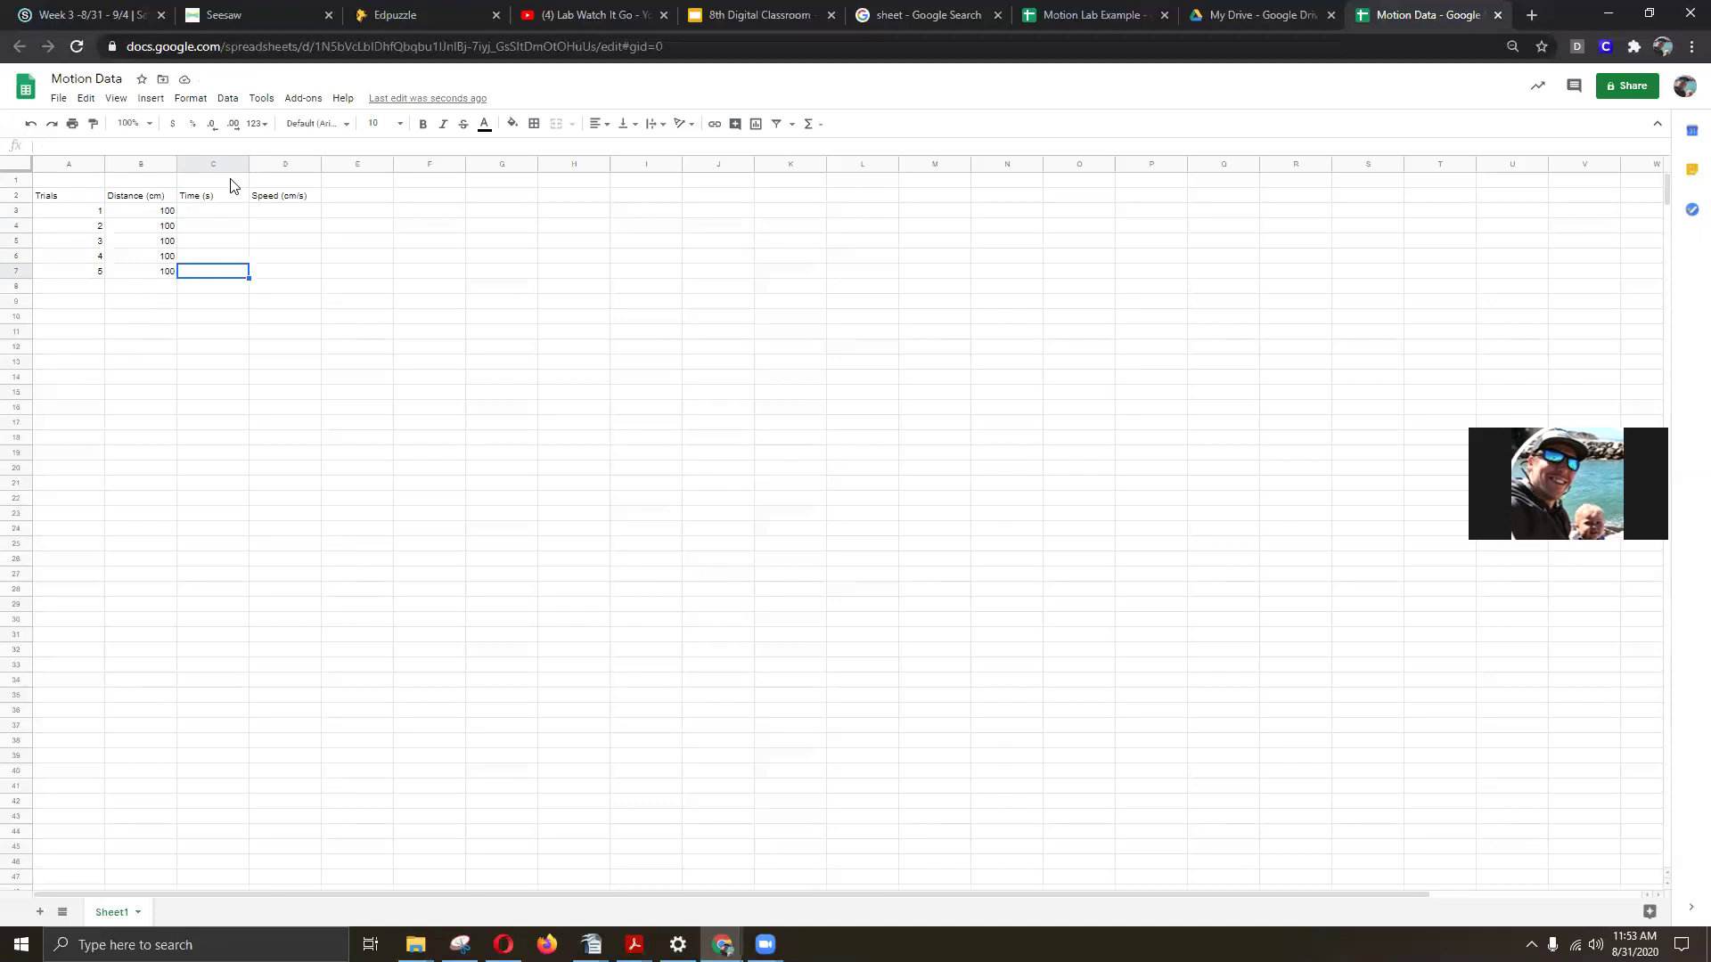
{"action": "left_click", "coordinate": [230, 213]}
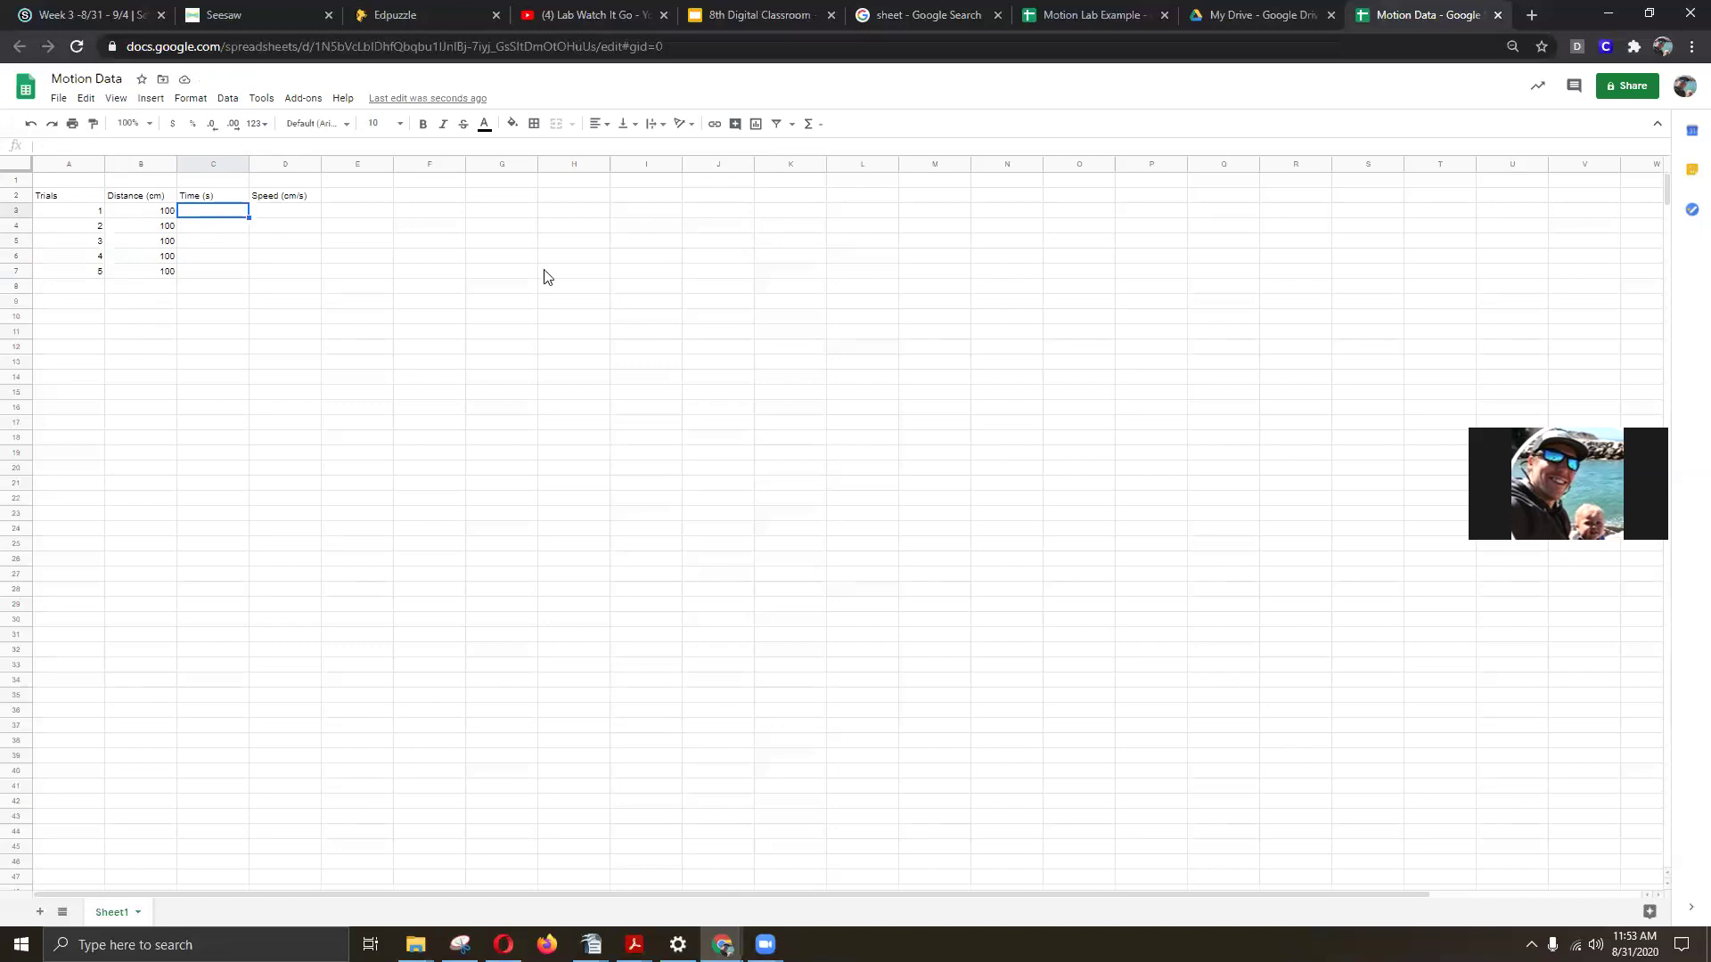
{"action": "left_click", "coordinate": [503, 944]}
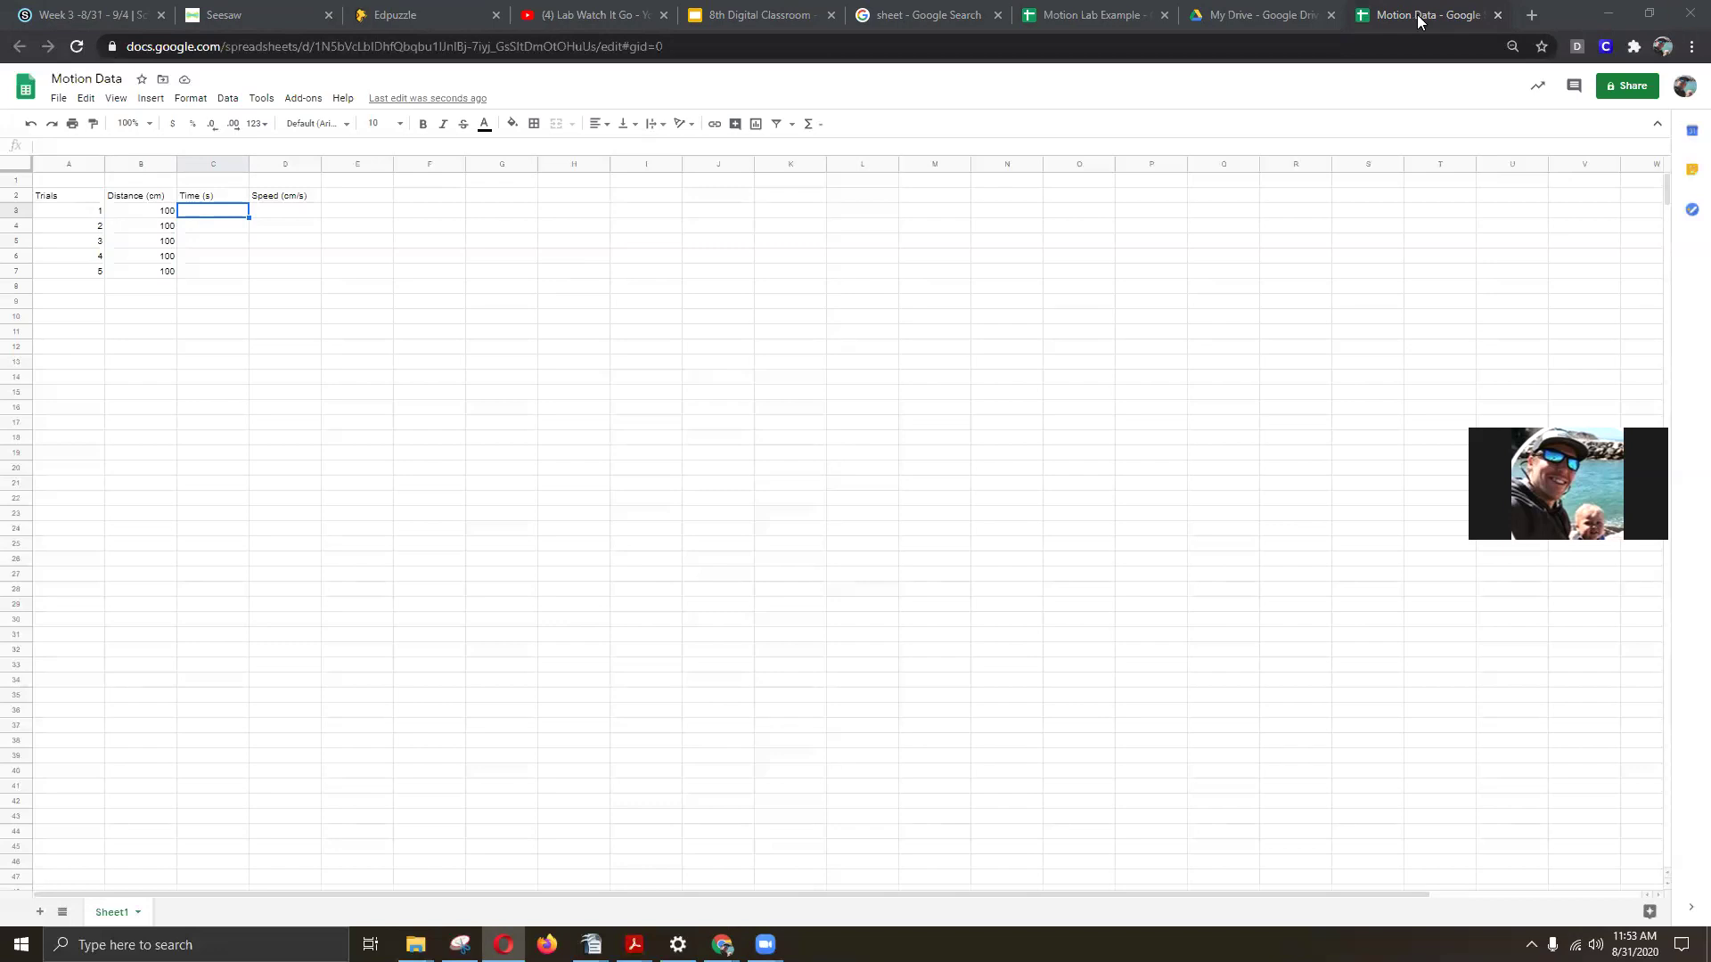
Load the Ball and Ramp simulation in a new tab, roll the ball (2.71 s), and return to Motion Data
{"action": "left_click", "coordinate": [1532, 15]}
{"action": "type", "text": "https://whscience.org/ballramp/"}
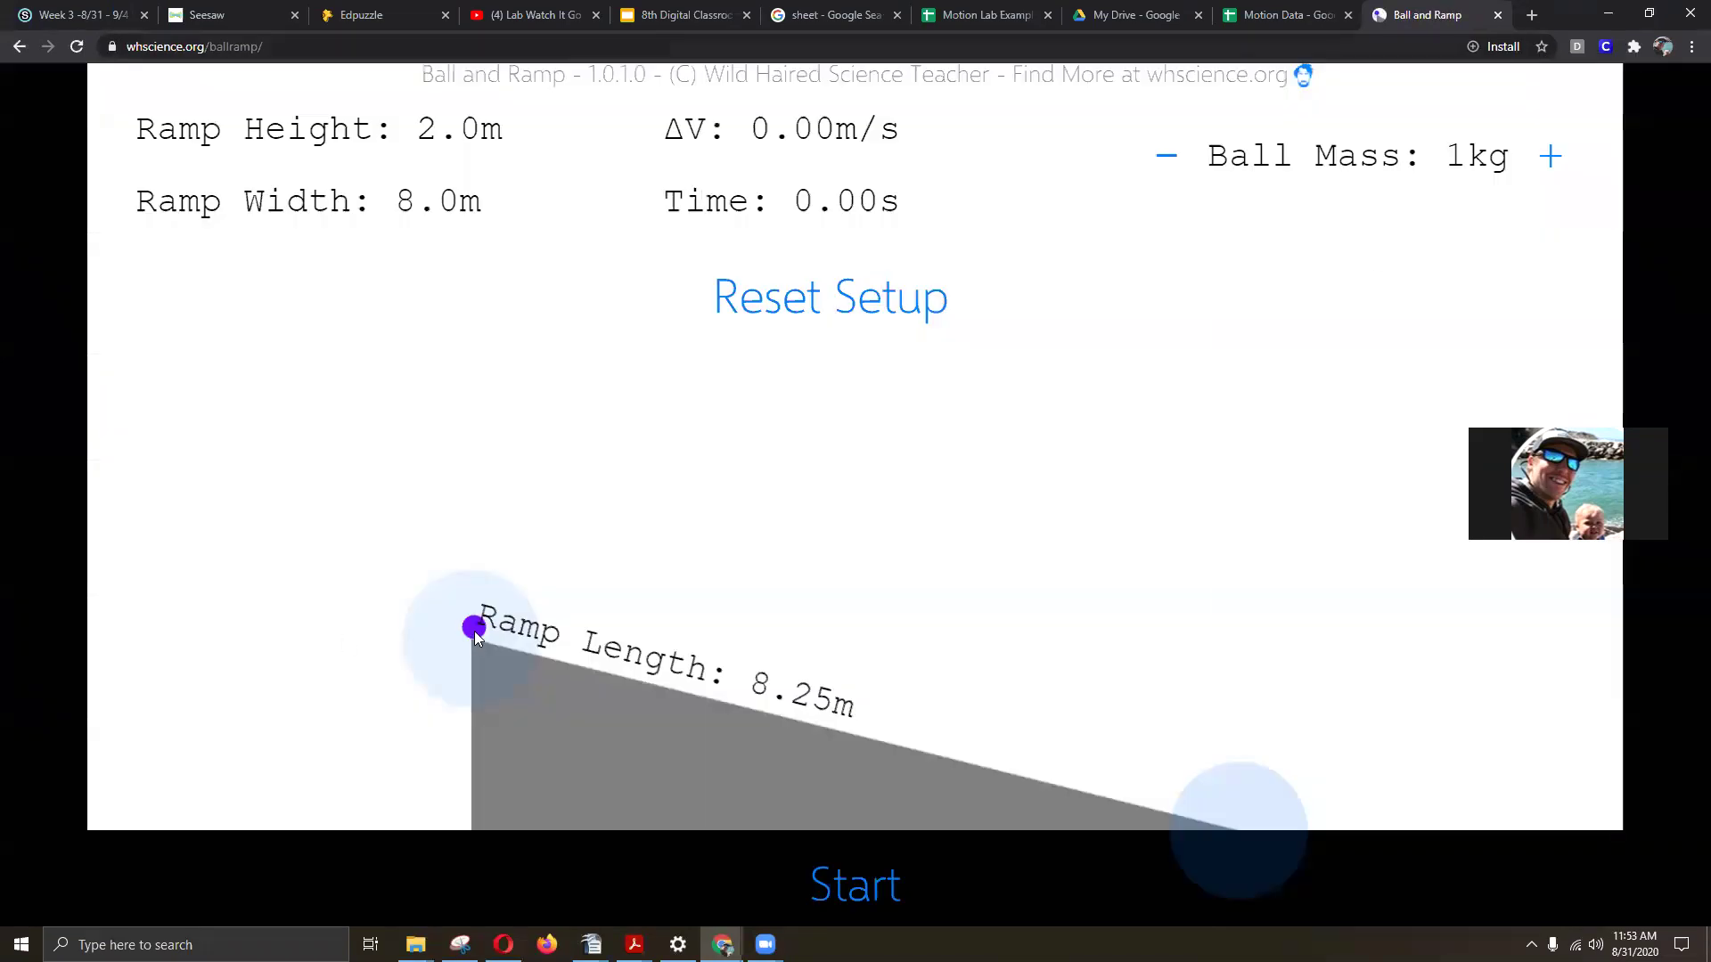
{"action": "left_click", "coordinate": [866, 889]}
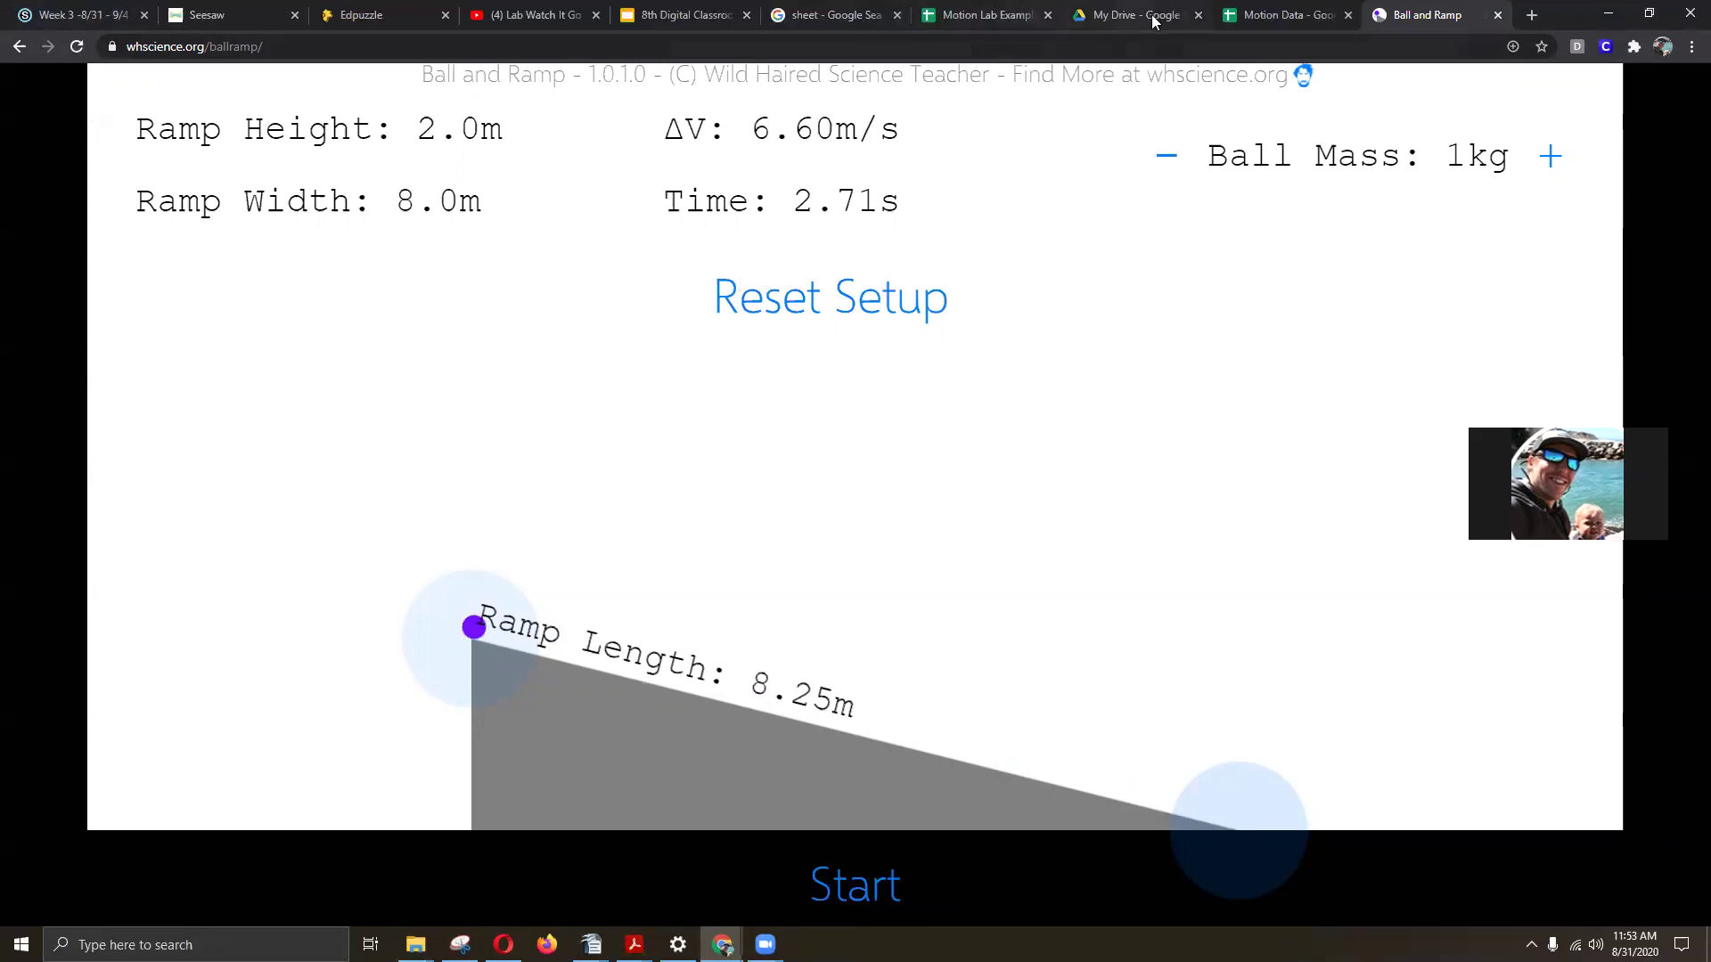
{"action": "left_click", "coordinate": [1283, 16]}
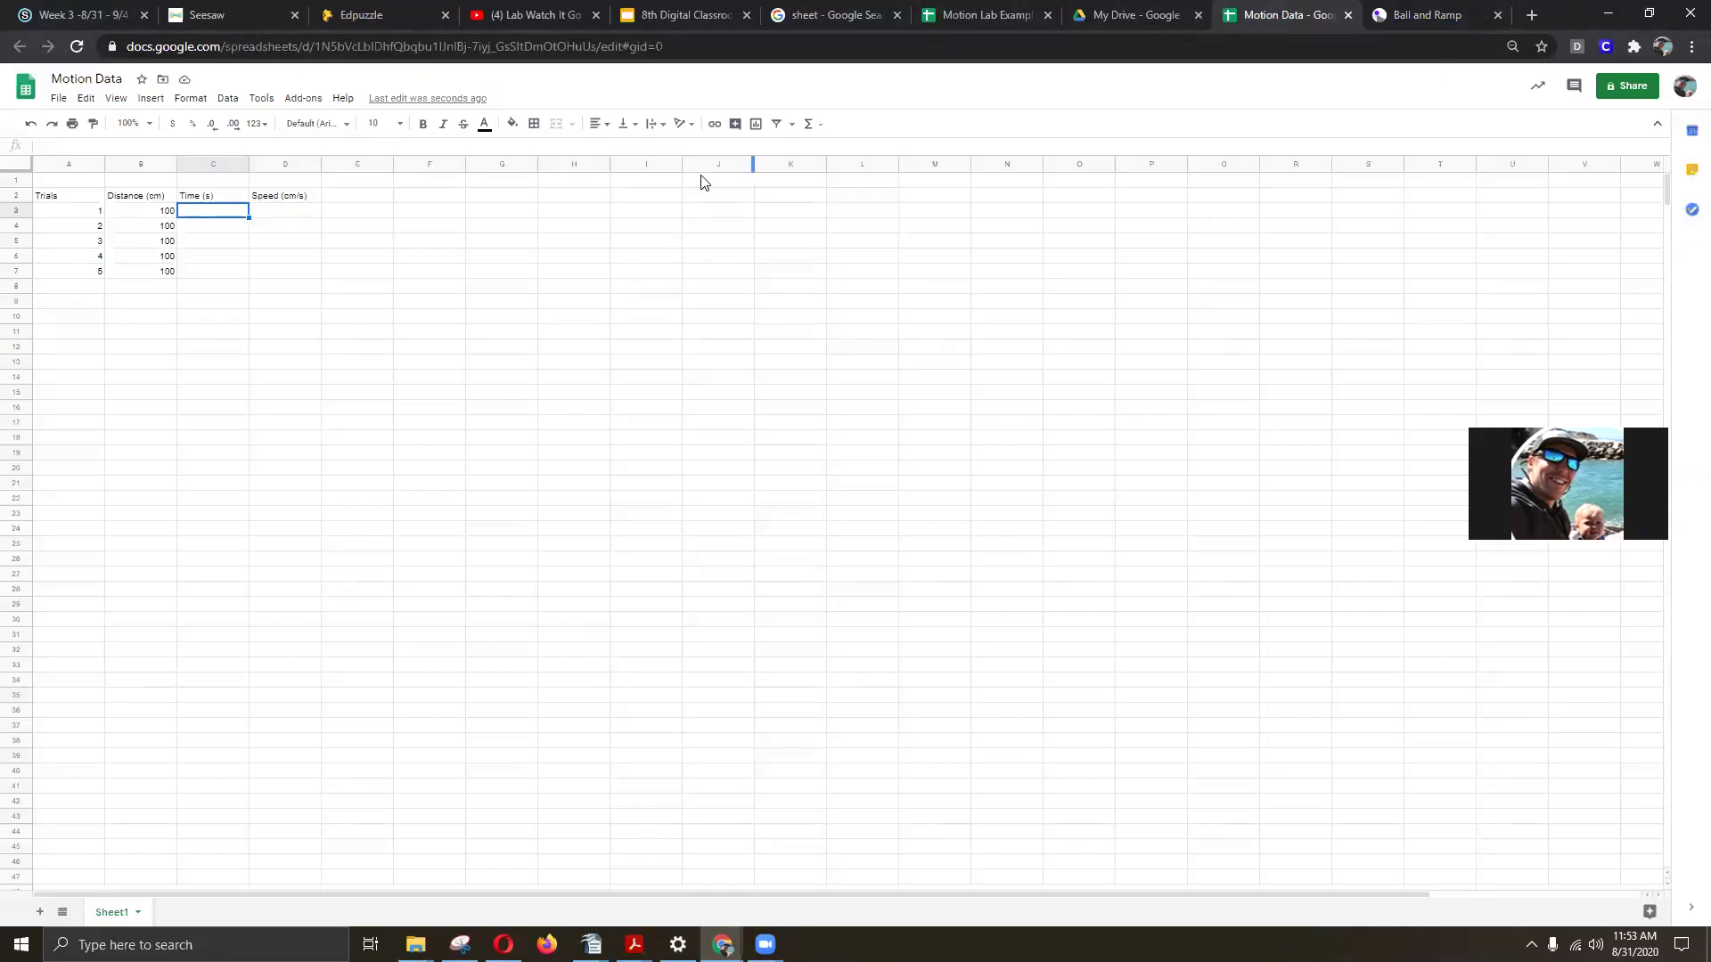
Enter times 9.43, 9.56, 9.43, 9.7 and 9.32 in C3:C7, and zoom the page to 110%
{"action": "type", "text": "9.43"}
{"action": "key", "text": "Return"}
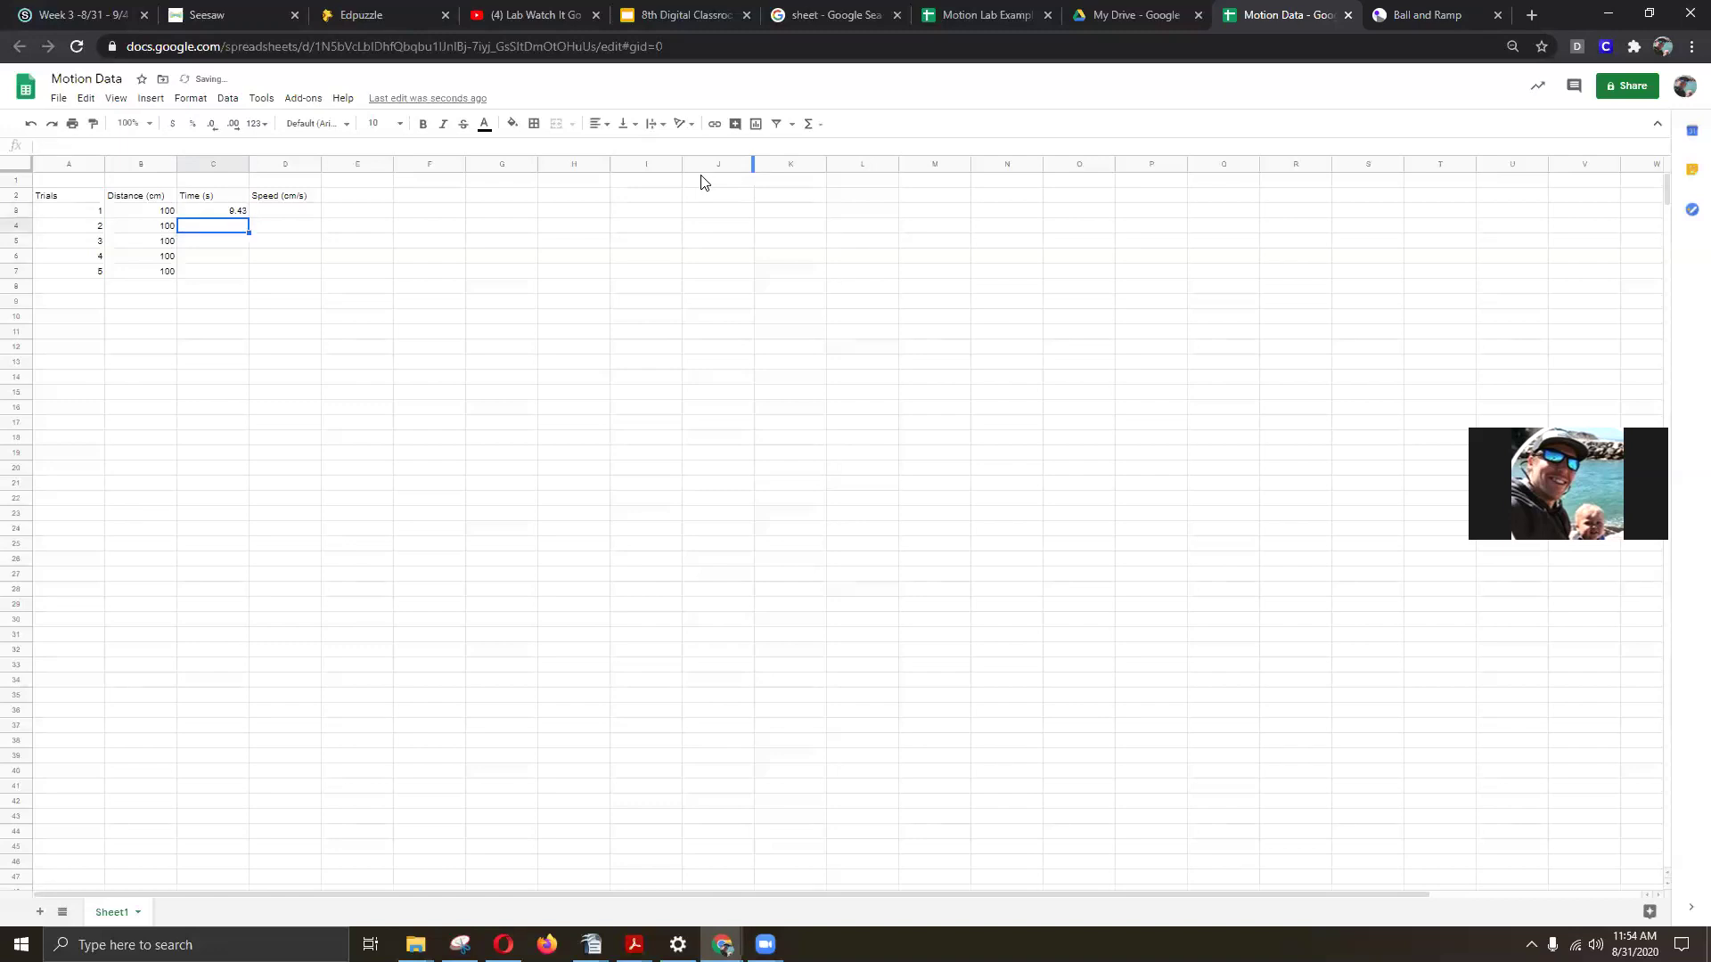
{"action": "type", "text": "9.56"}
{"action": "key", "text": "Return"}
{"action": "type", "text": "9.43"}
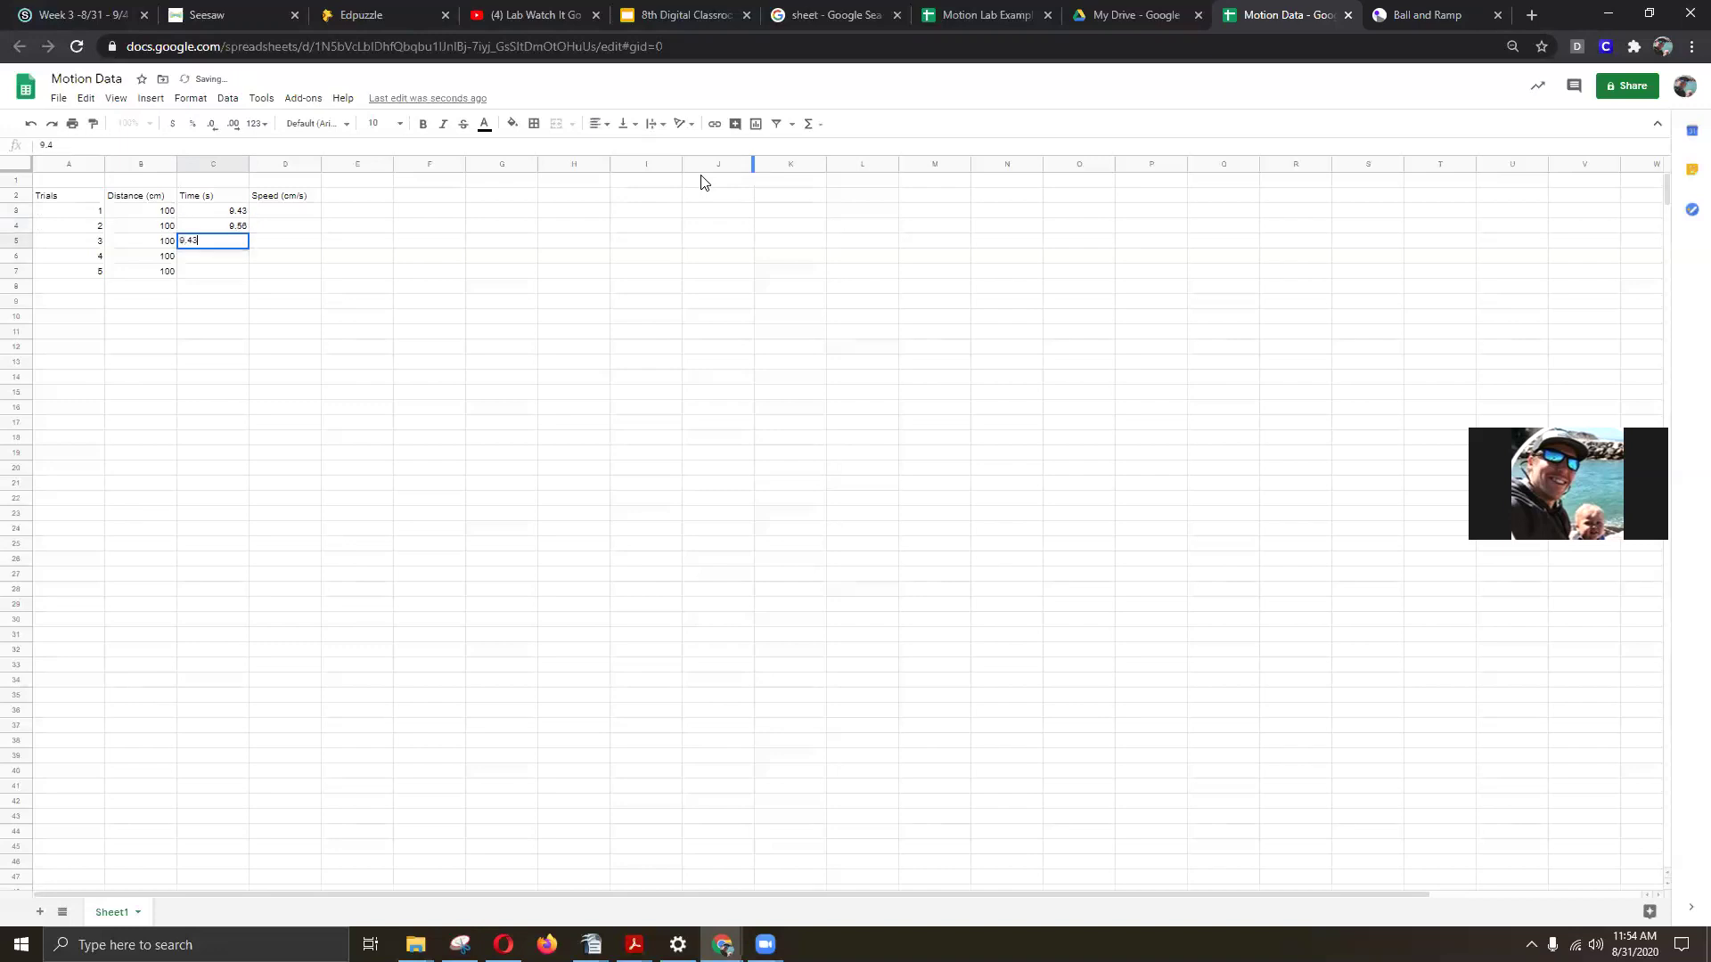
{"action": "key", "text": "Return"}
{"action": "type", "text": "9"}
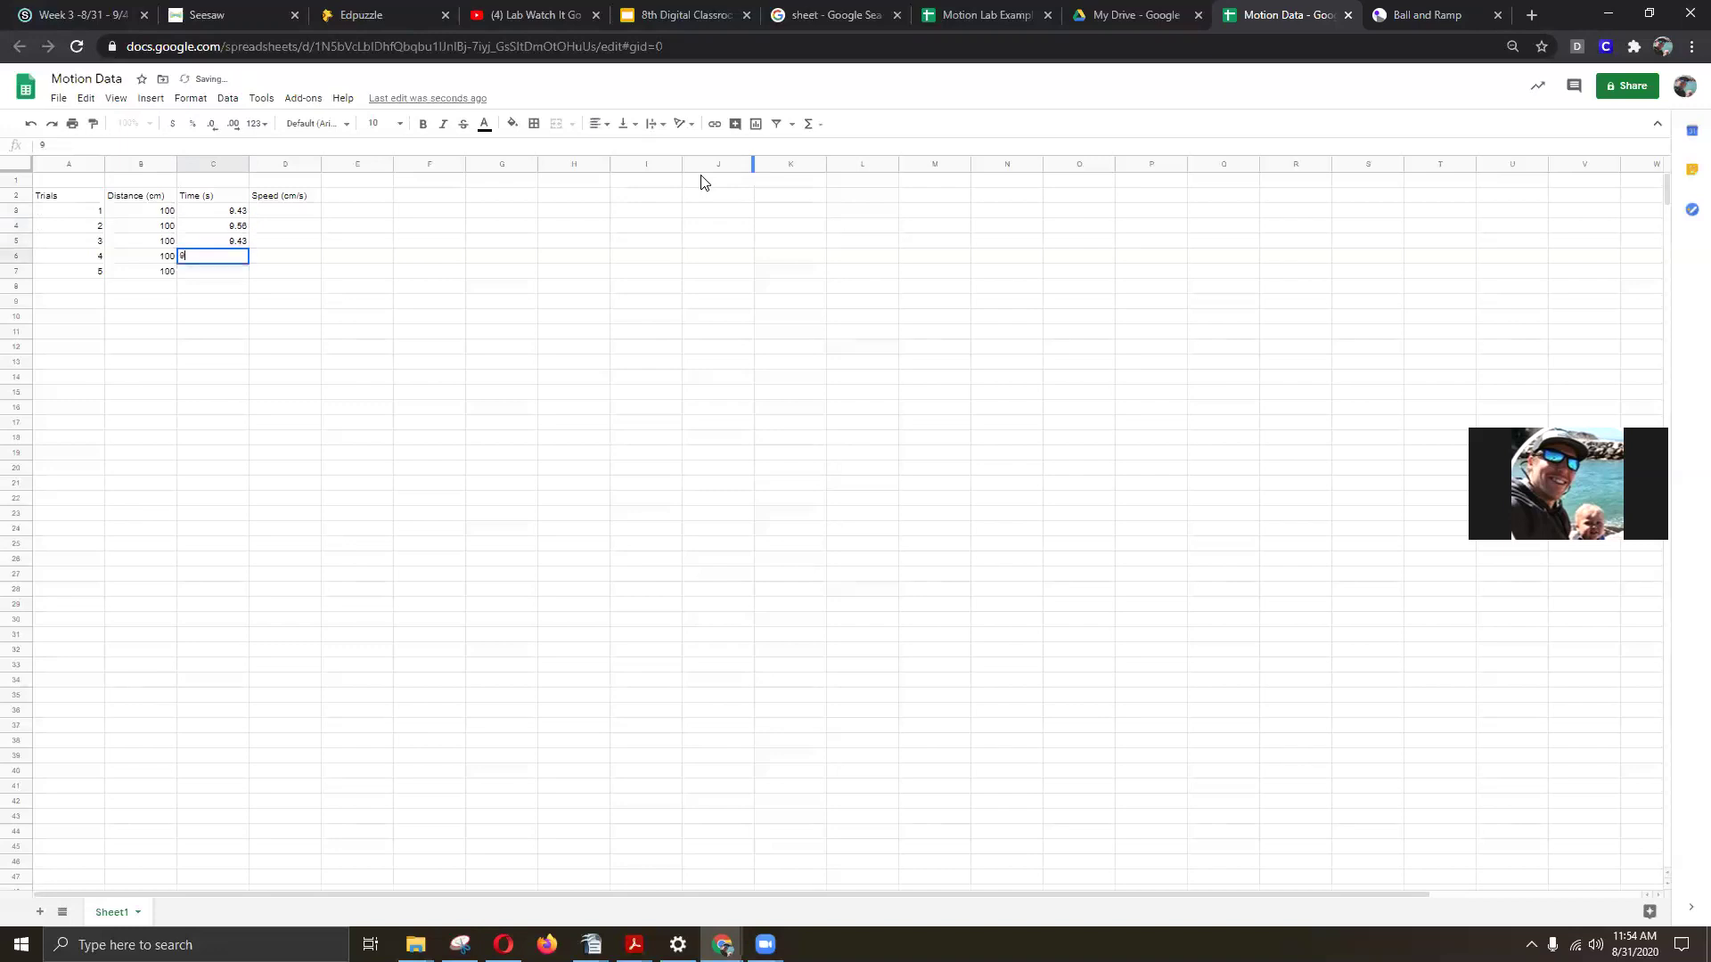
{"action": "type", "text": ".70"}
{"action": "key", "text": "Return"}
{"action": "type", "text": "9.32"}
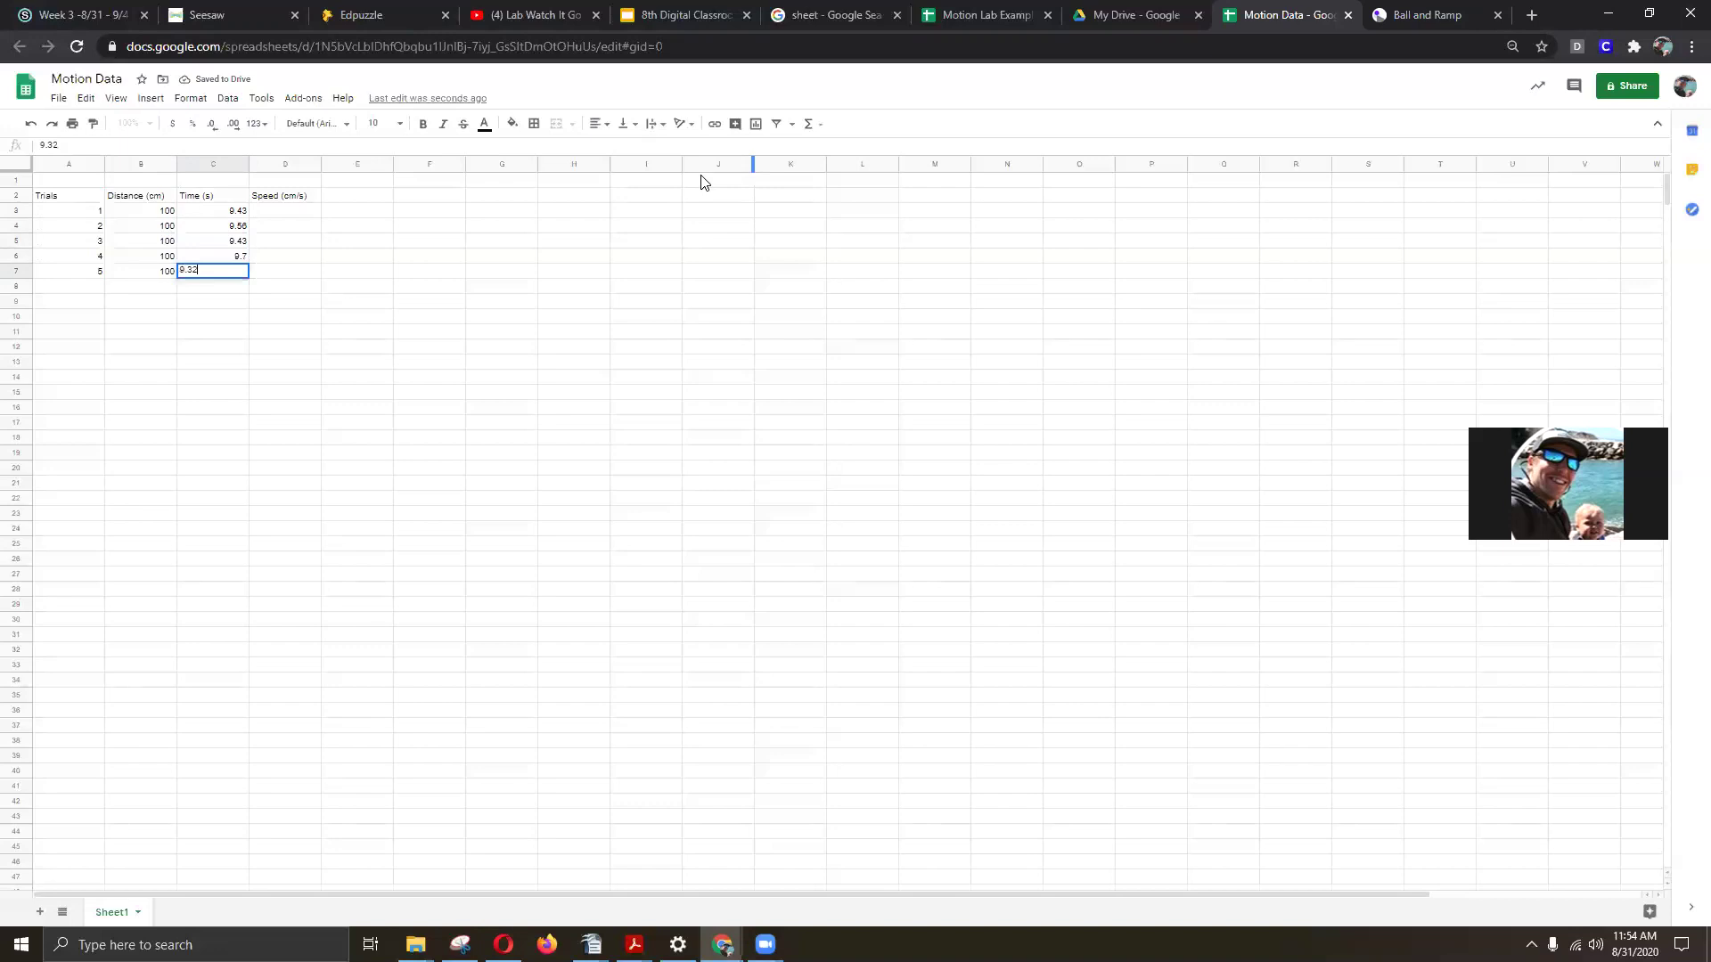
{"action": "key", "text": "Return"}
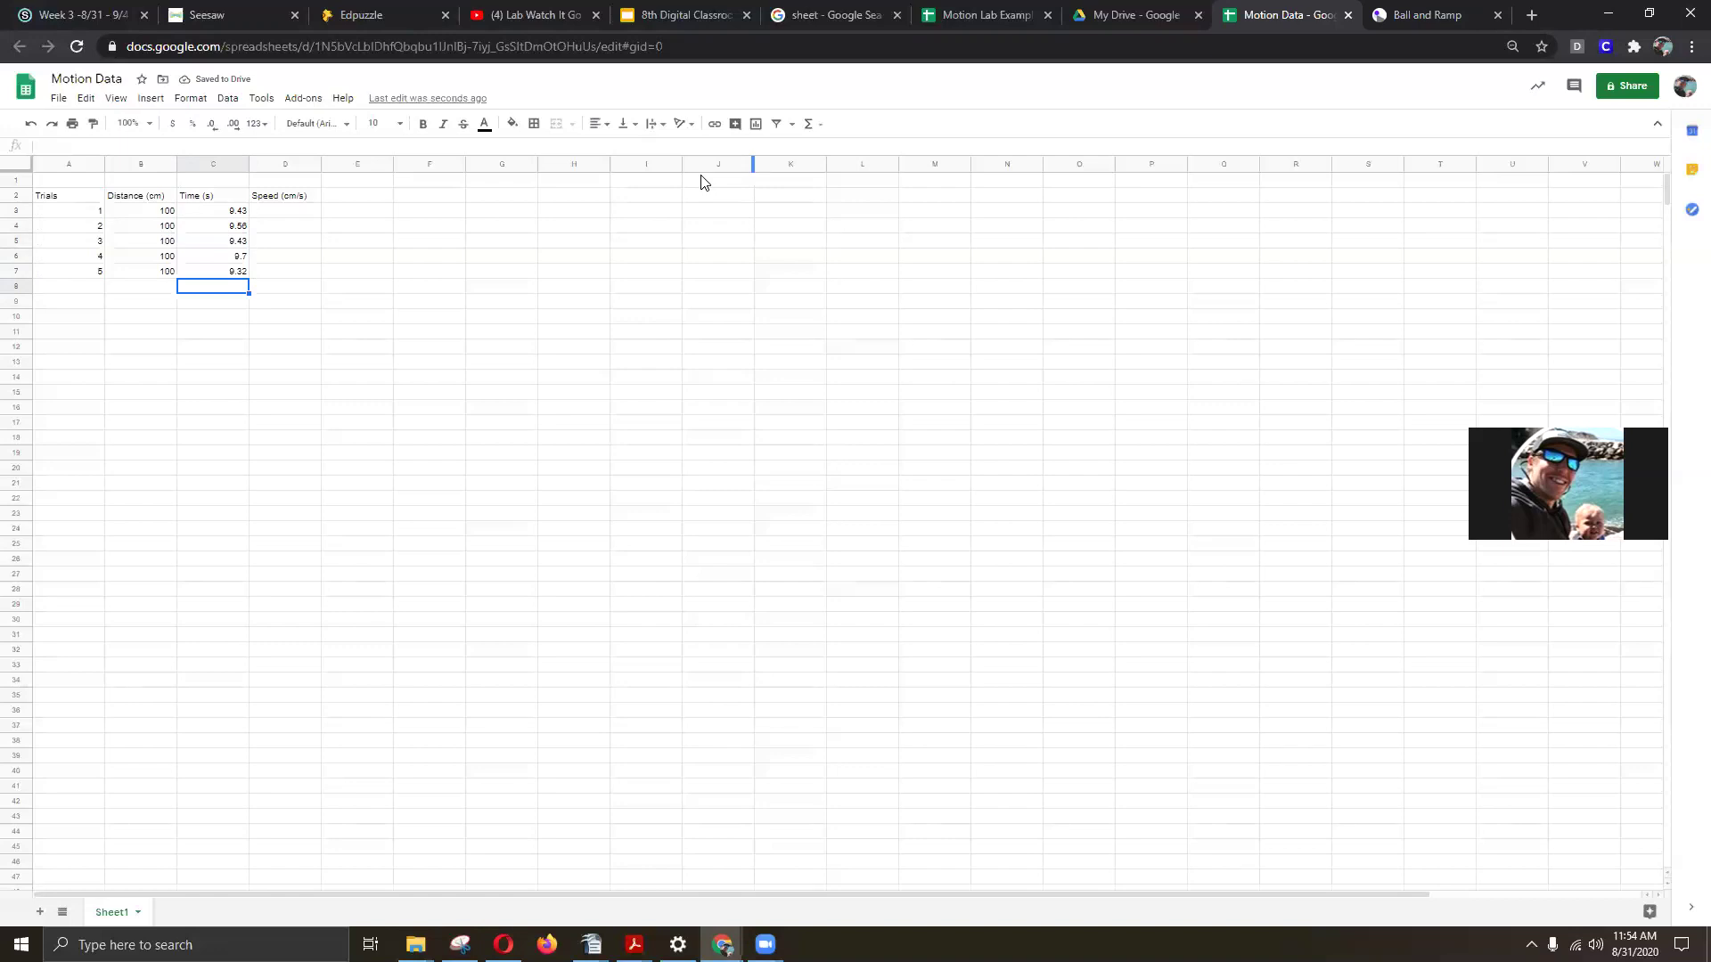
{"action": "key", "text": "ctrl+plus"}
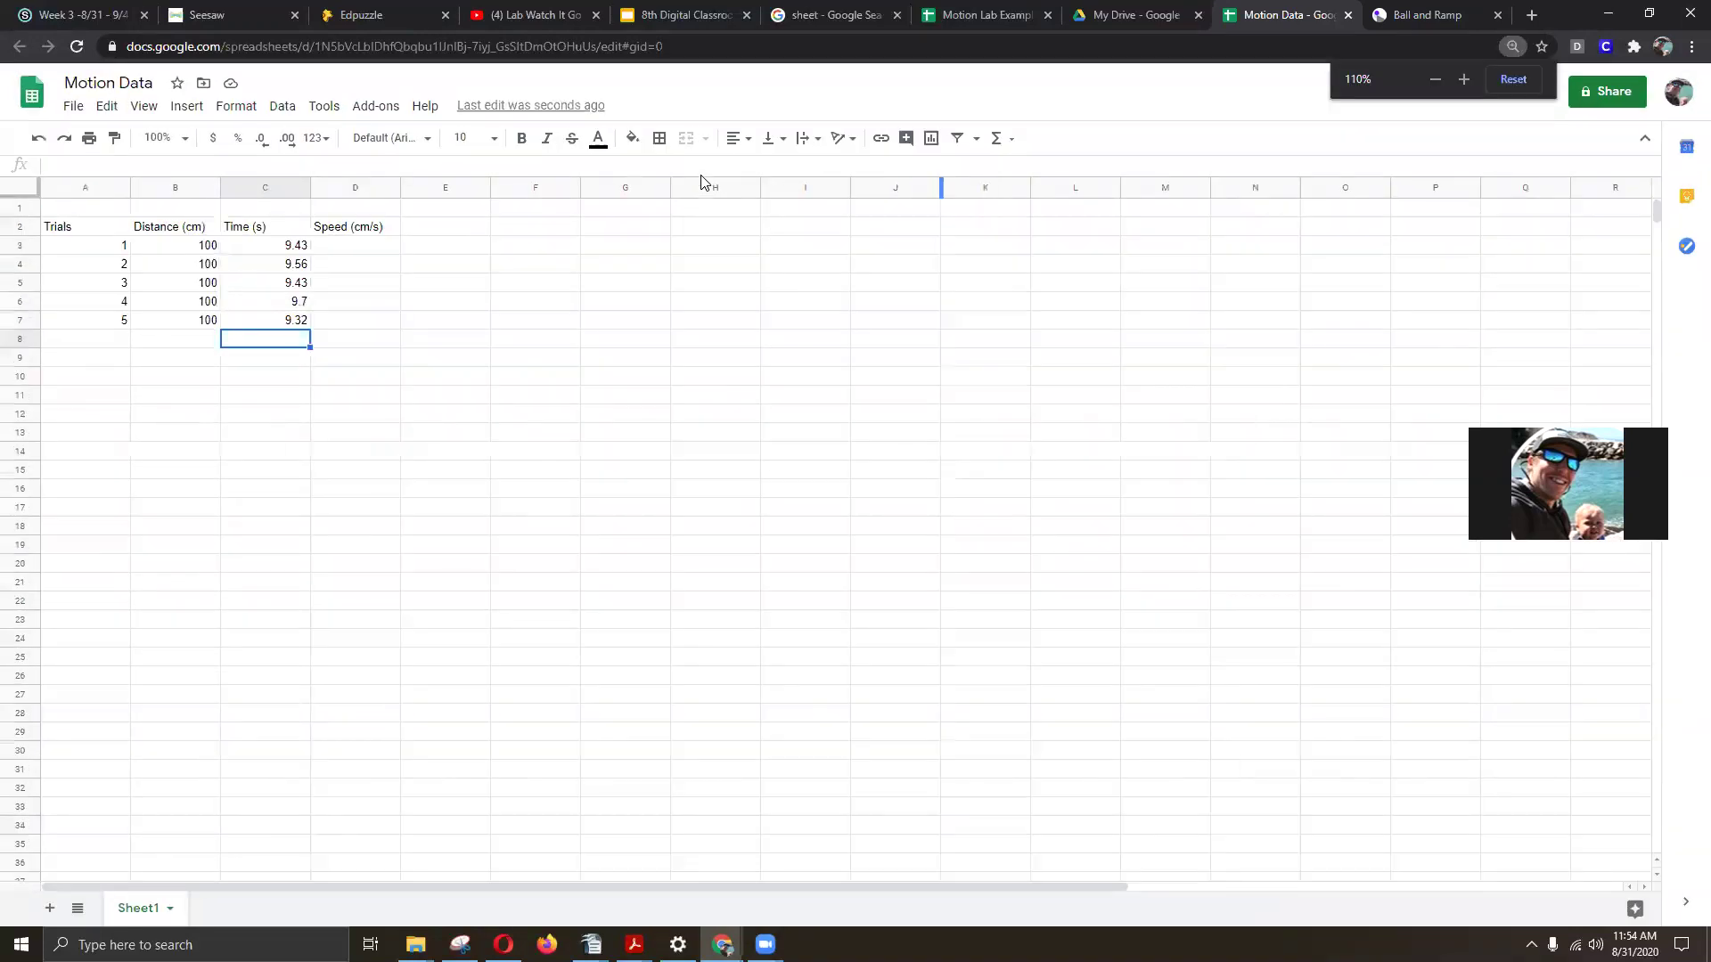
Set the A2:D7 table text to size 18 and widen columns B, C and D to fit
{"action": "left_click", "coordinate": [80, 224]}
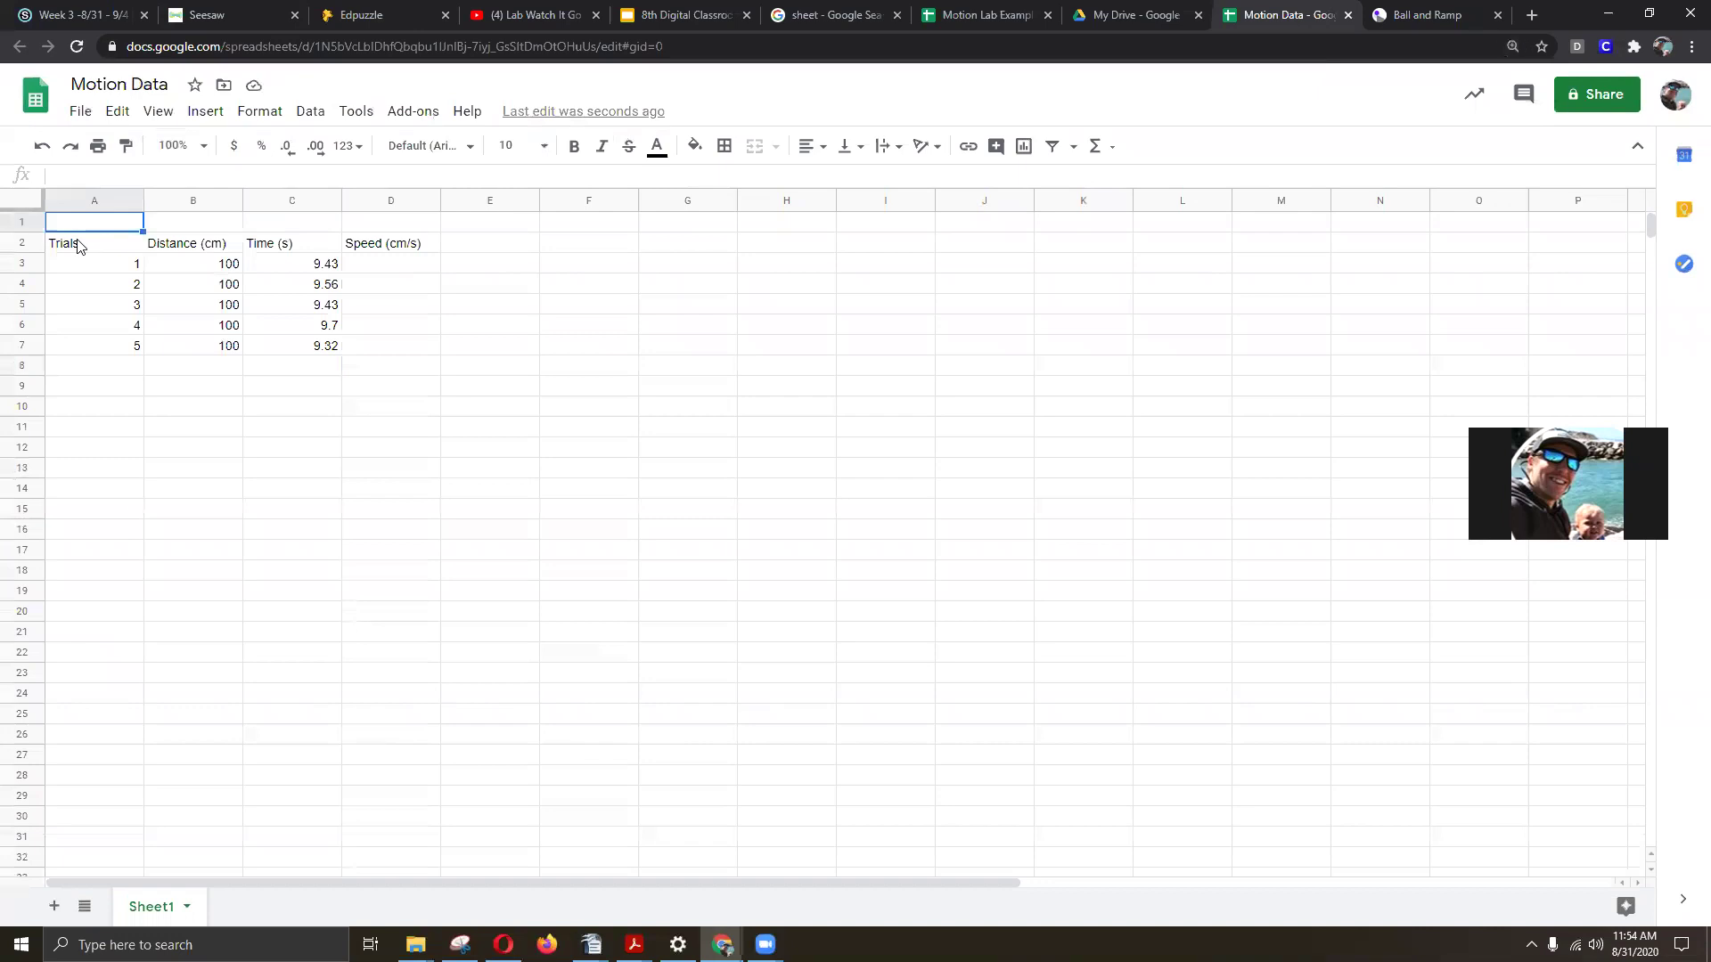
{"action": "left_click_drag", "start_coordinate": [79, 246], "coordinate": [415, 344]}
{"action": "left_click", "coordinate": [497, 147]}
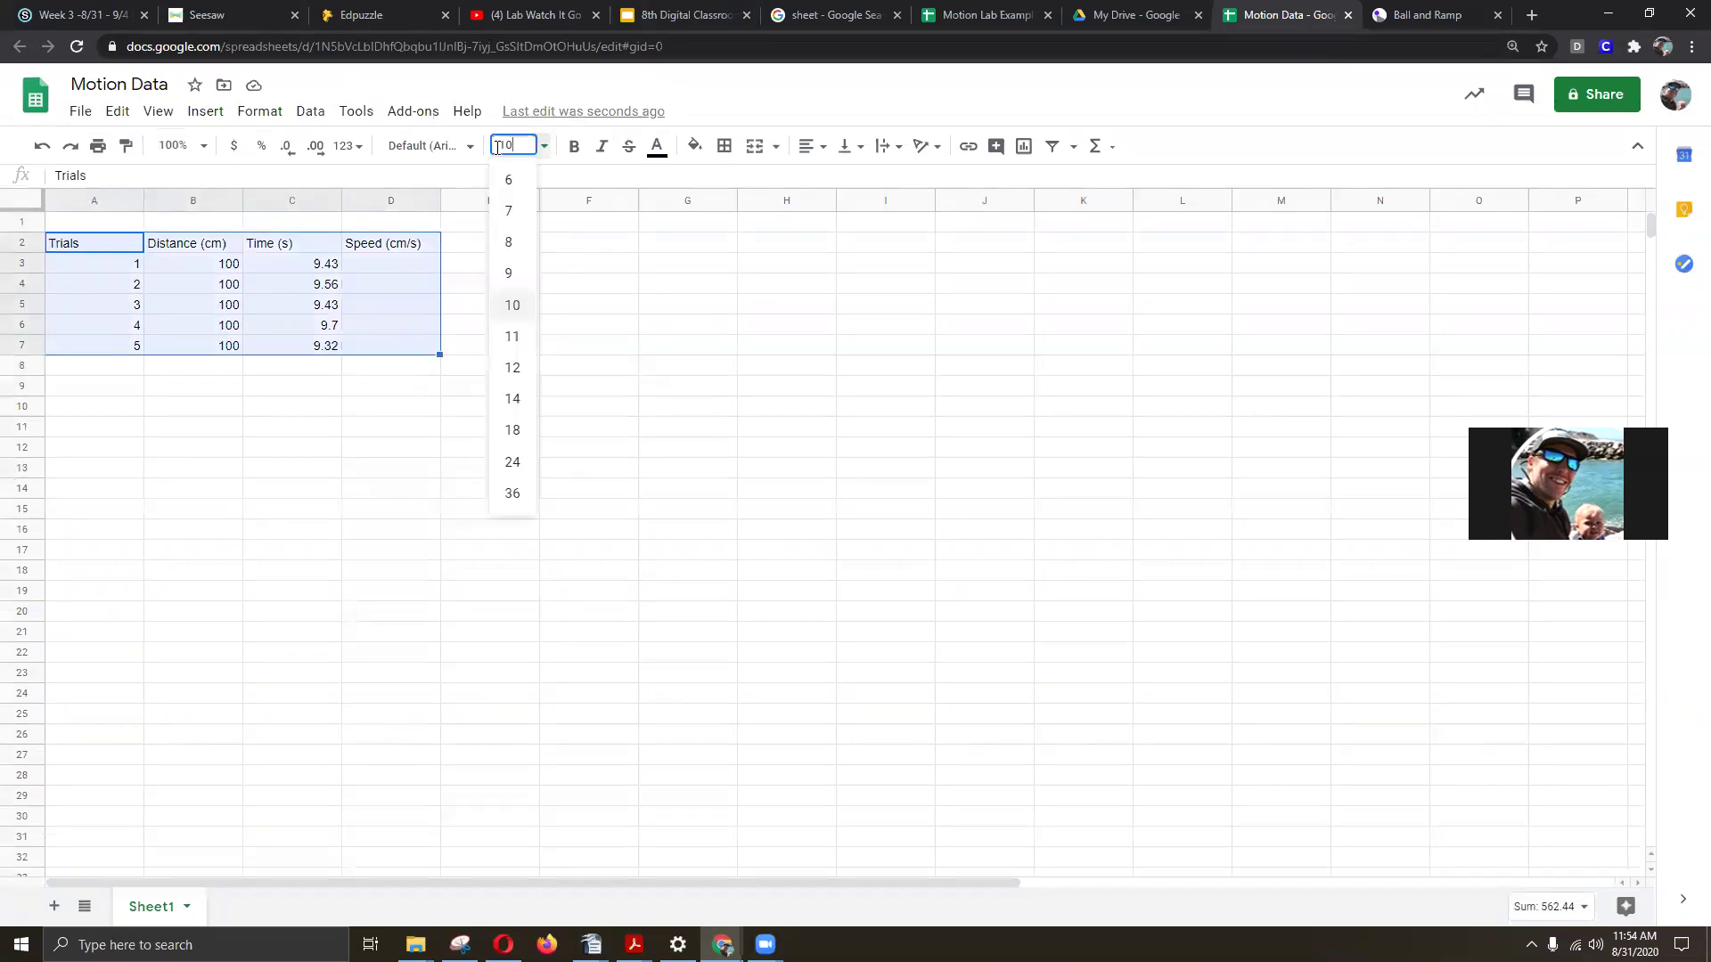
{"action": "left_click", "coordinate": [514, 431]}
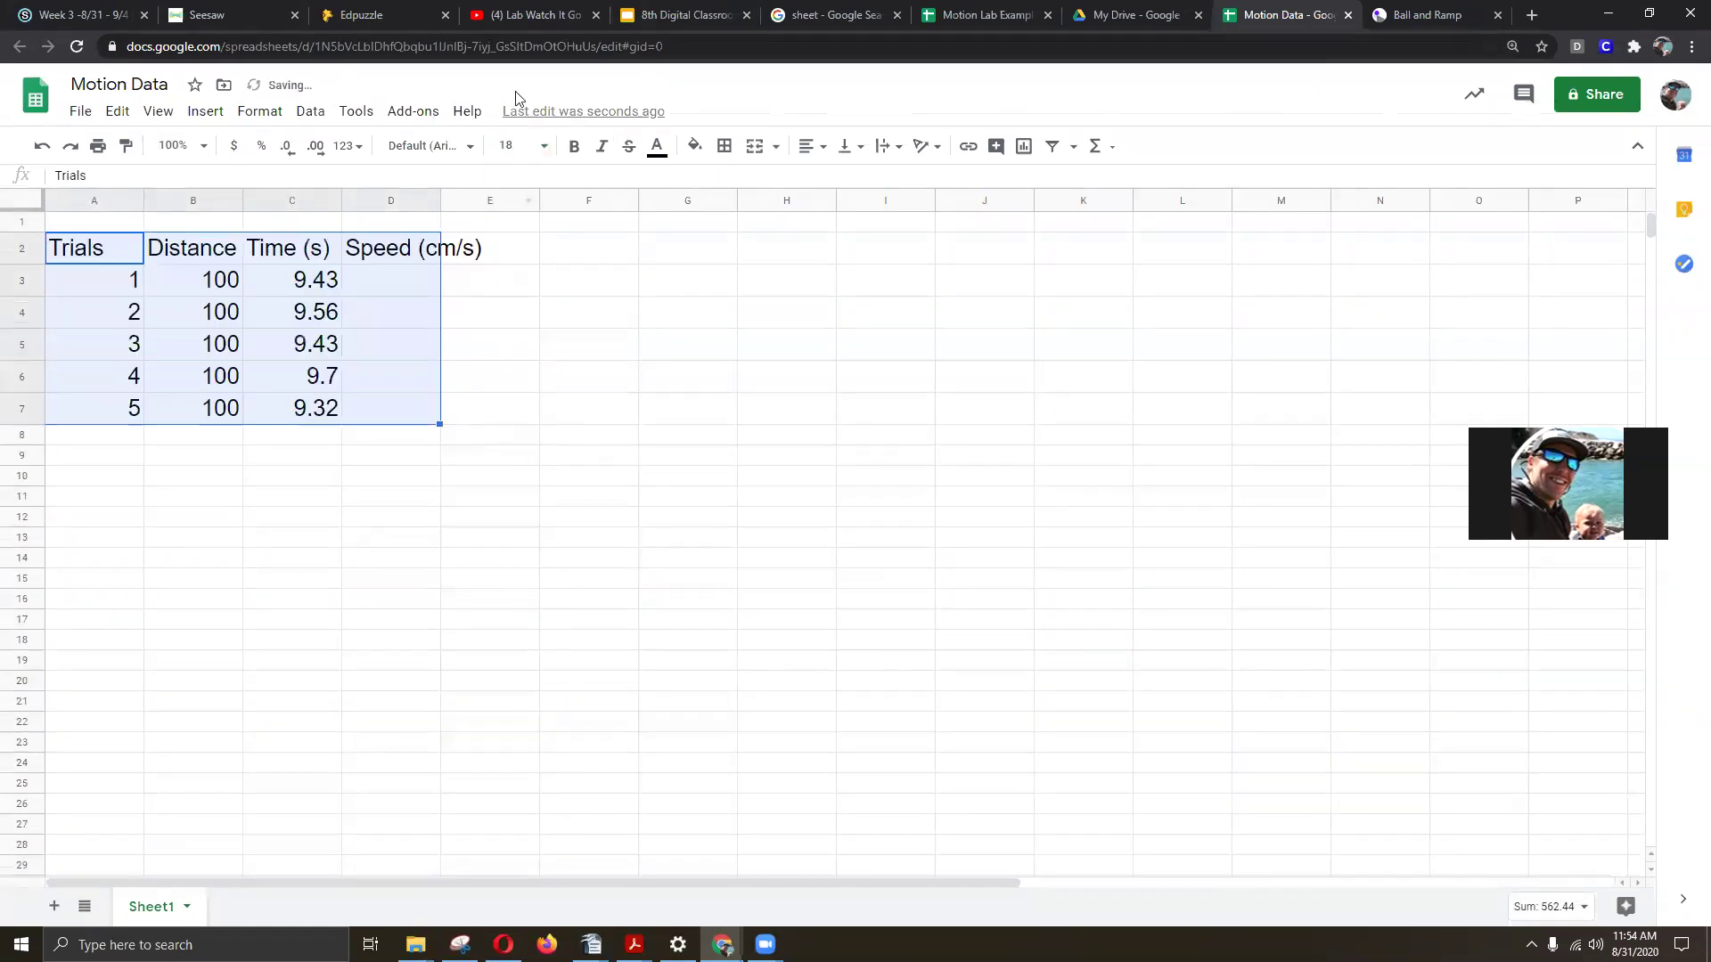
{"action": "left_click", "coordinate": [355, 276]}
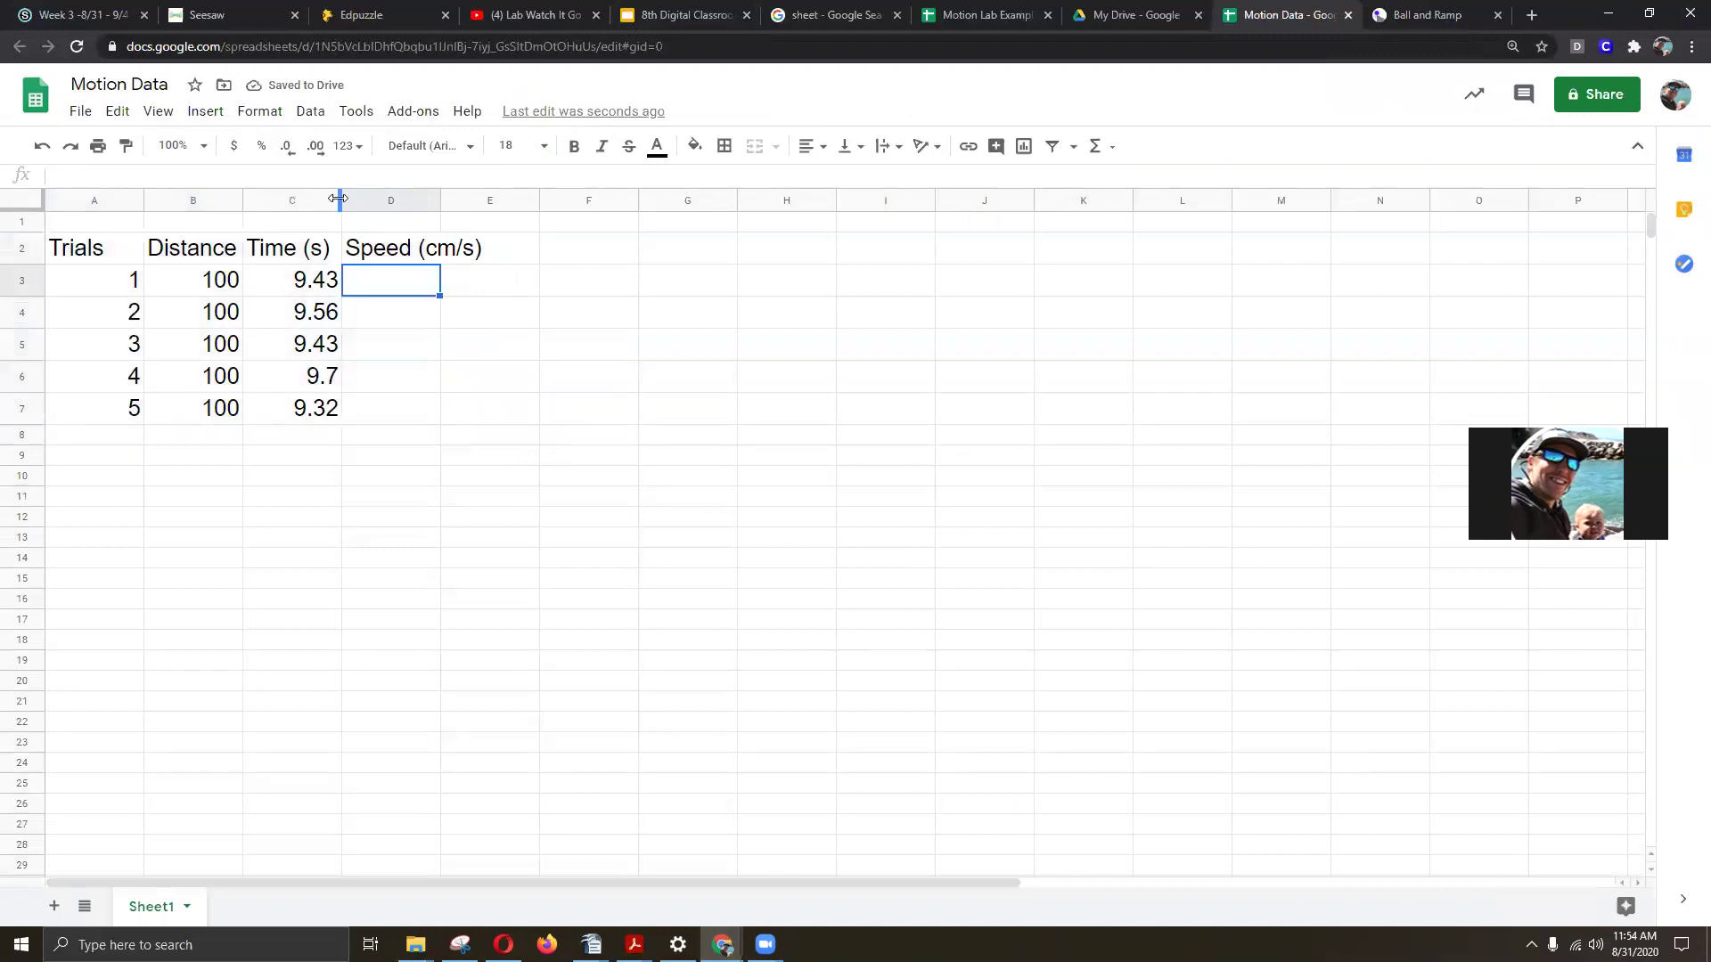
{"action": "left_click_drag", "start_coordinate": [339, 197], "coordinate": [467, 197]}
{"action": "left_click_drag", "start_coordinate": [243, 198], "coordinate": [376, 198]}
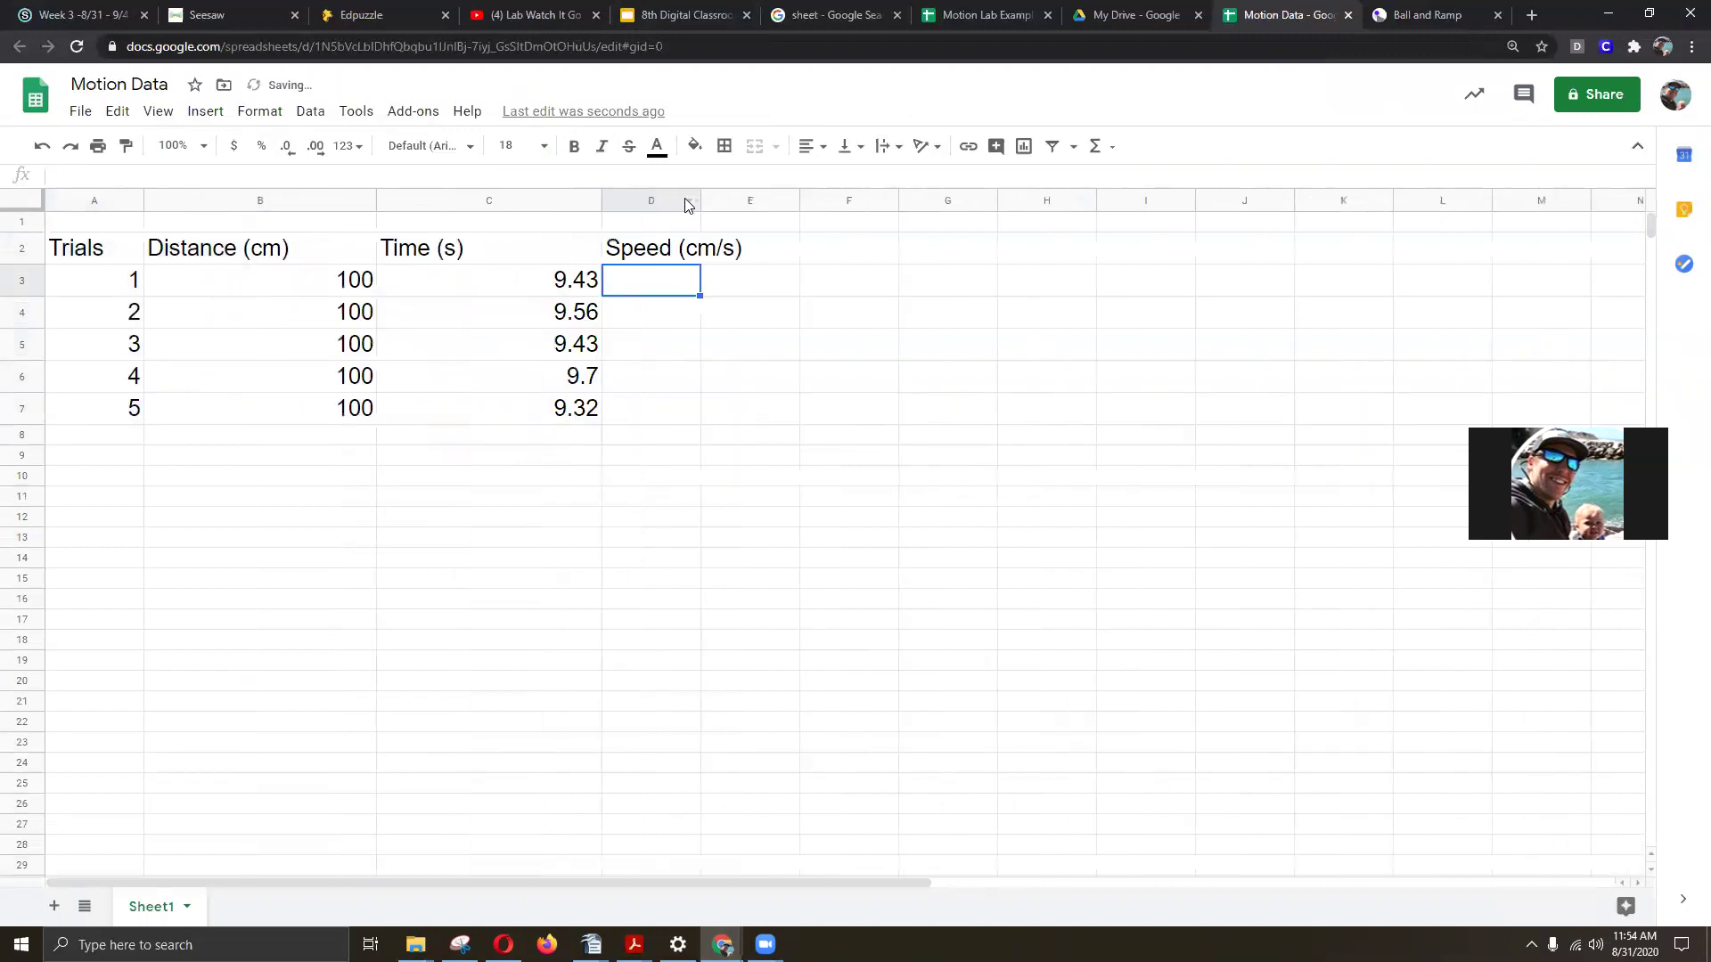
{"action": "left_click_drag", "start_coordinate": [700, 201], "coordinate": [821, 201]}
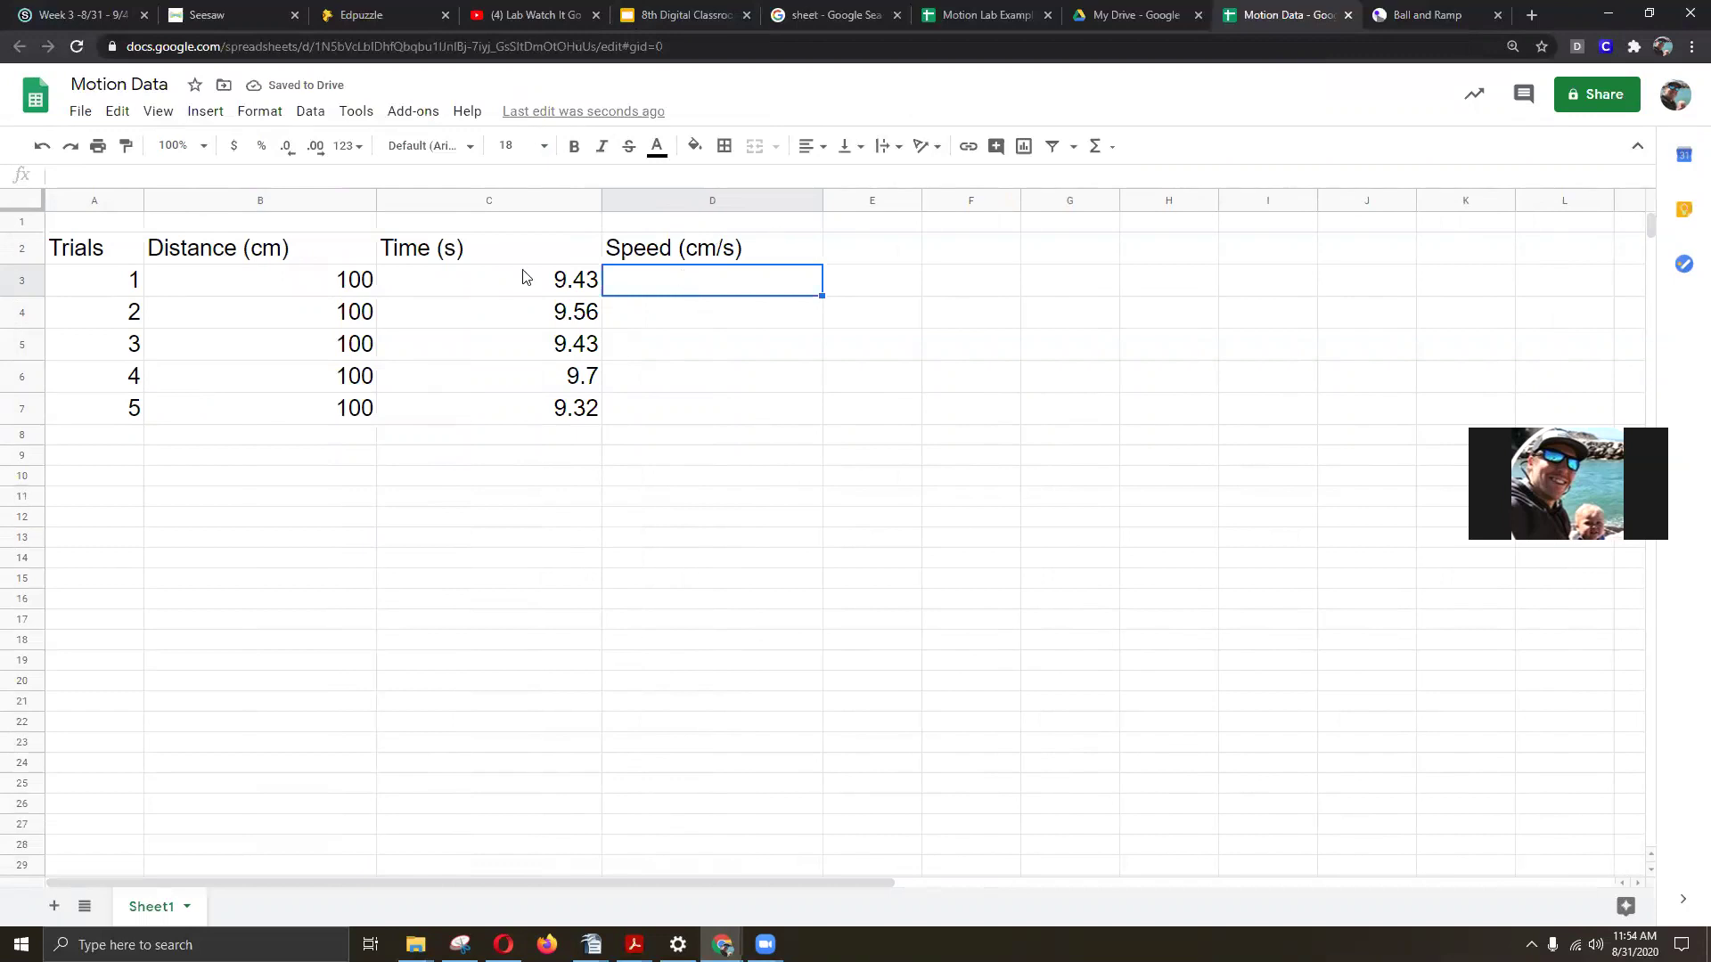
Highlight each trial's row, then point out B3 and C3 as the inputs for D3's speed
{"action": "left_click_drag", "start_coordinate": [116, 281], "coordinate": [561, 287]}
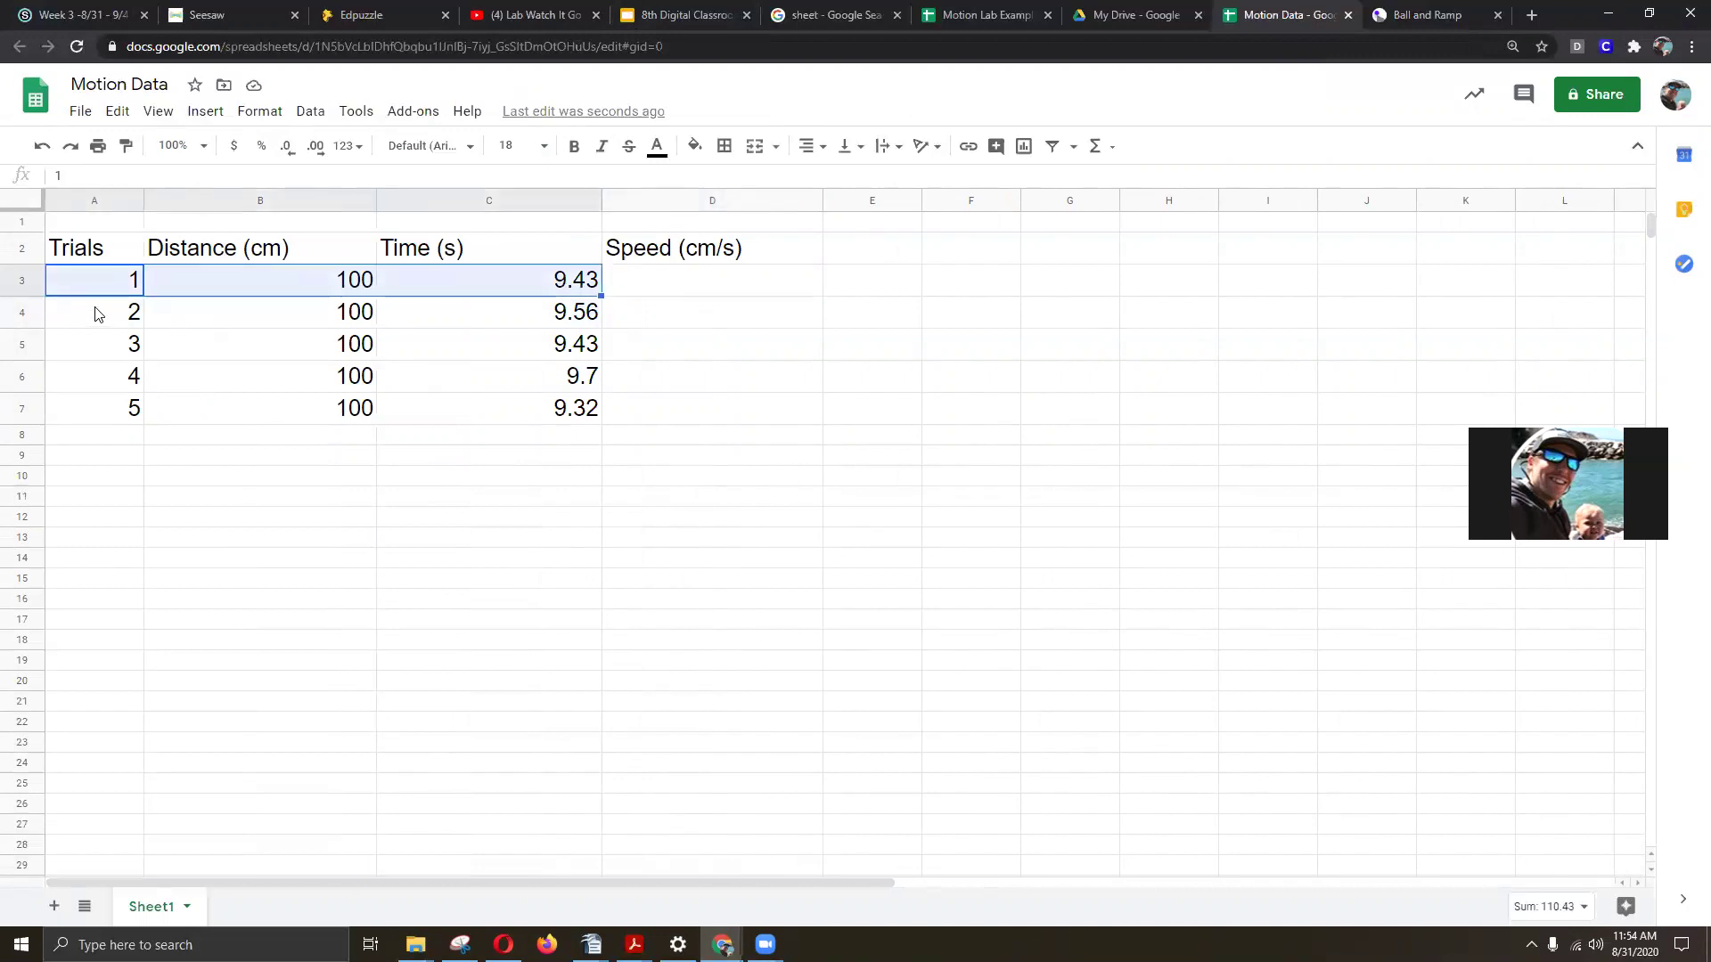
{"action": "left_click_drag", "start_coordinate": [98, 311], "coordinate": [562, 310]}
{"action": "left_click_drag", "start_coordinate": [103, 345], "coordinate": [577, 360]}
{"action": "left_click_drag", "start_coordinate": [101, 383], "coordinate": [560, 379]}
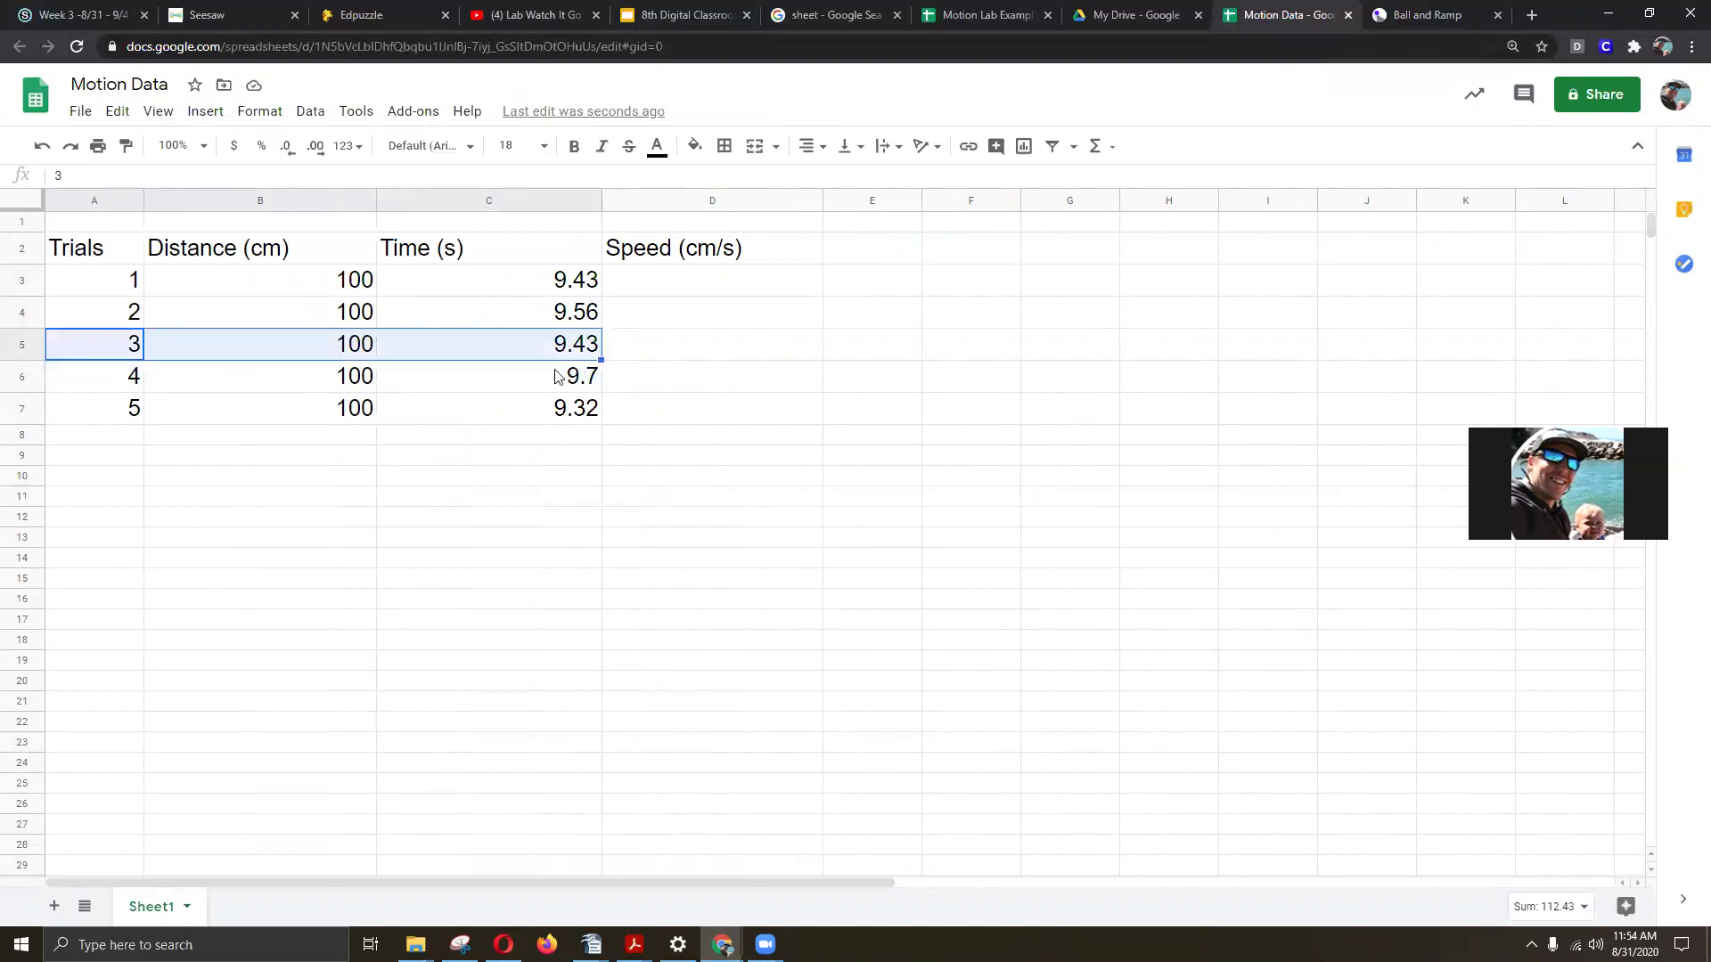
{"action": "left_click_drag", "start_coordinate": [117, 426], "coordinate": [581, 412]}
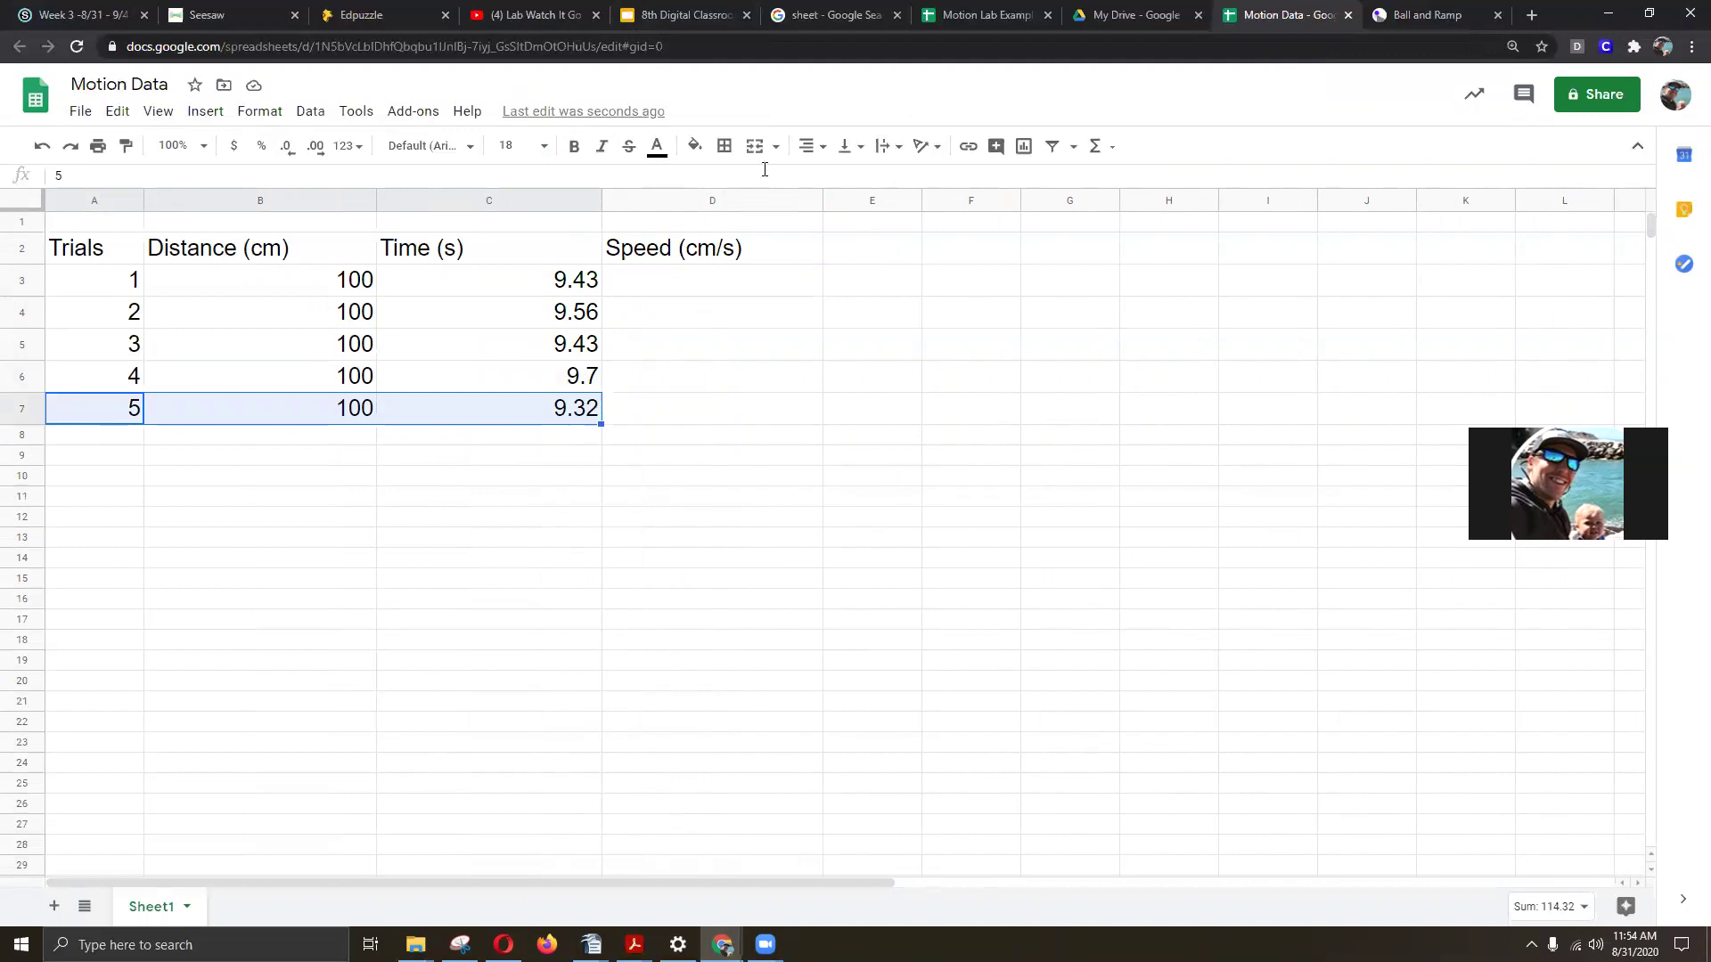
{"action": "left_click", "coordinate": [702, 269]}
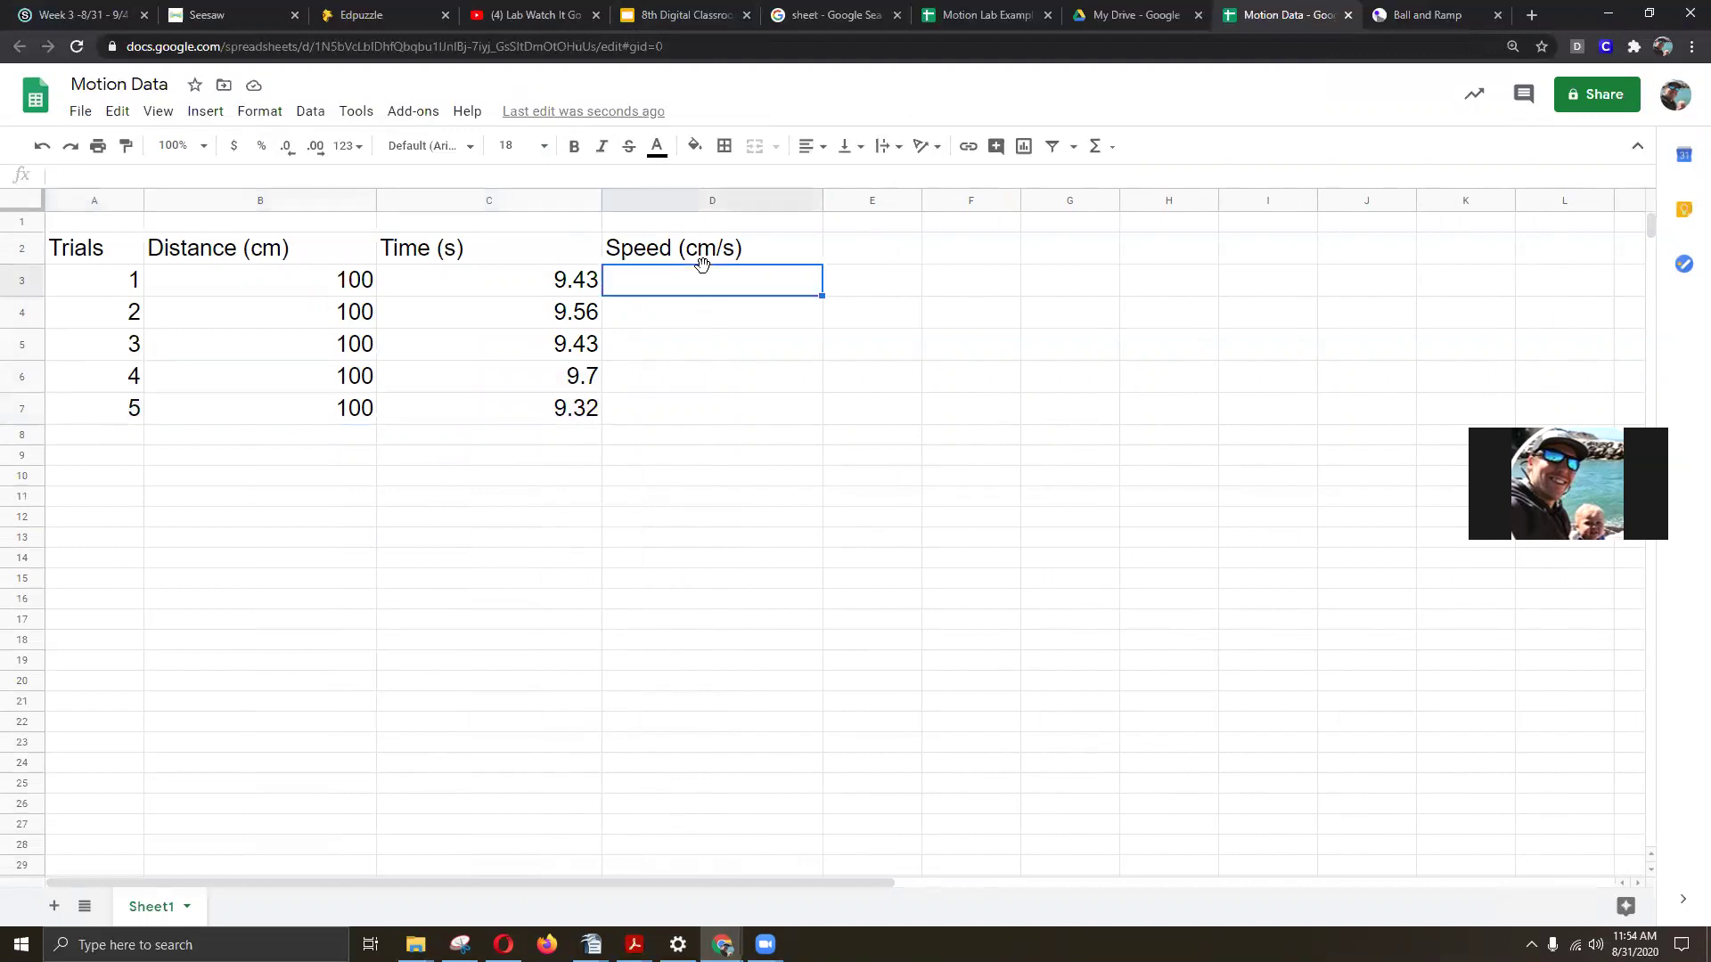
{"action": "left_click", "coordinate": [360, 294]}
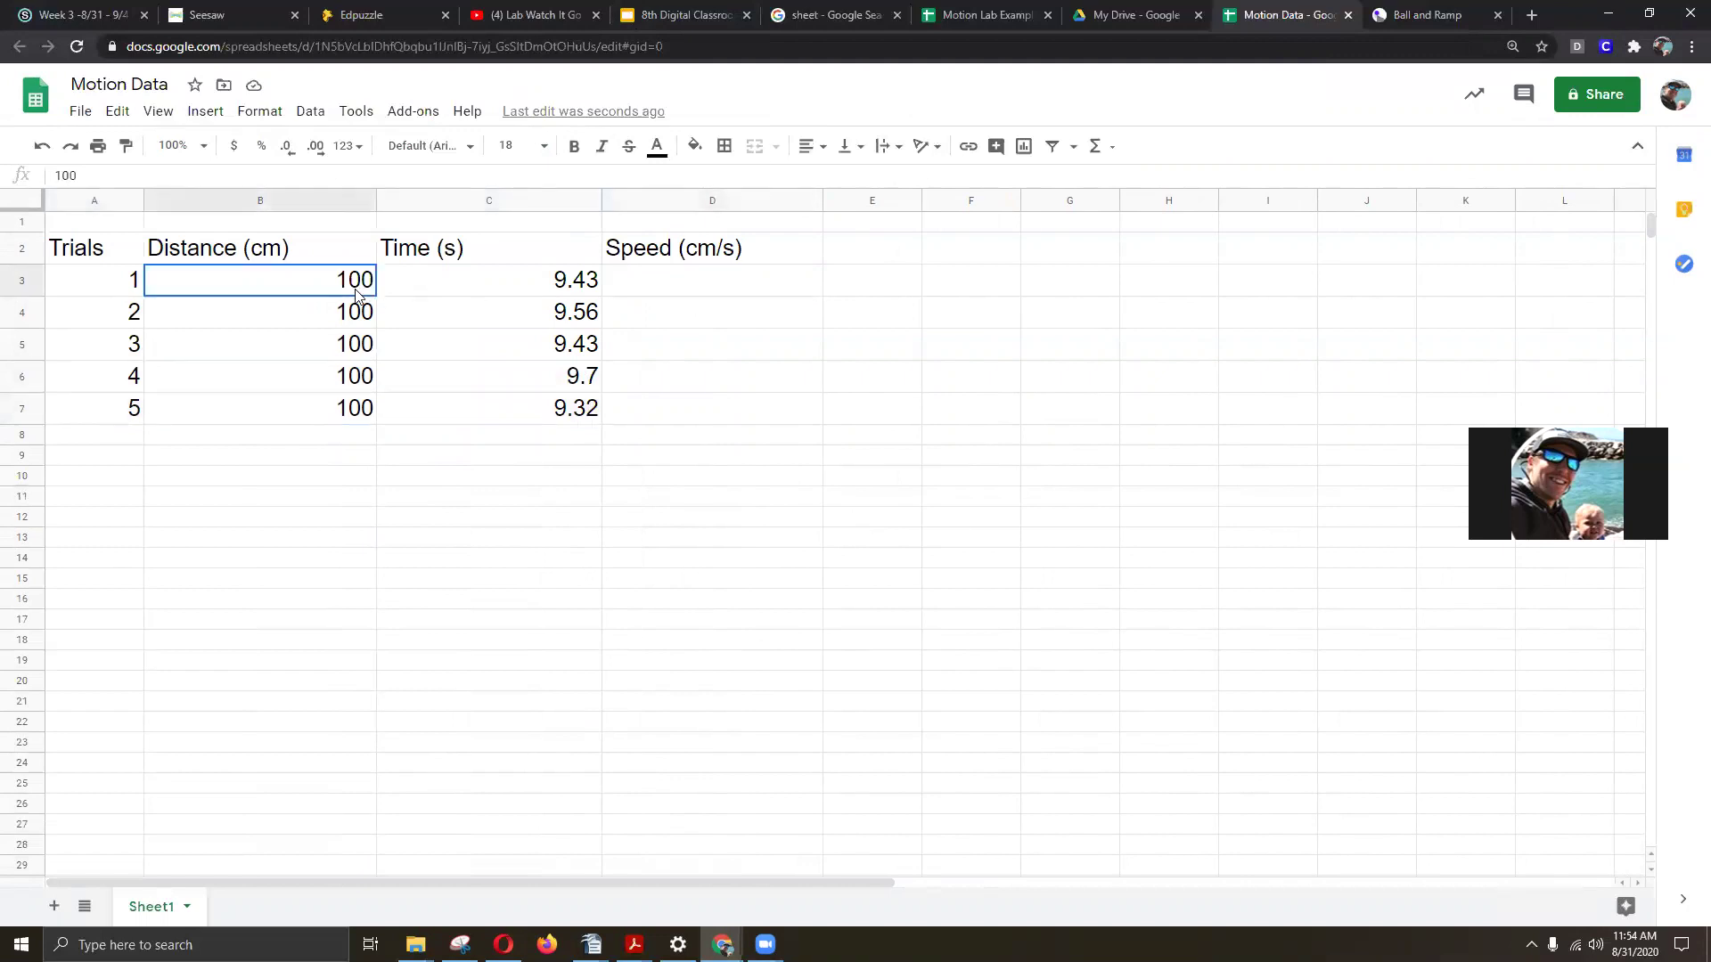
{"action": "left_click", "coordinate": [426, 290]}
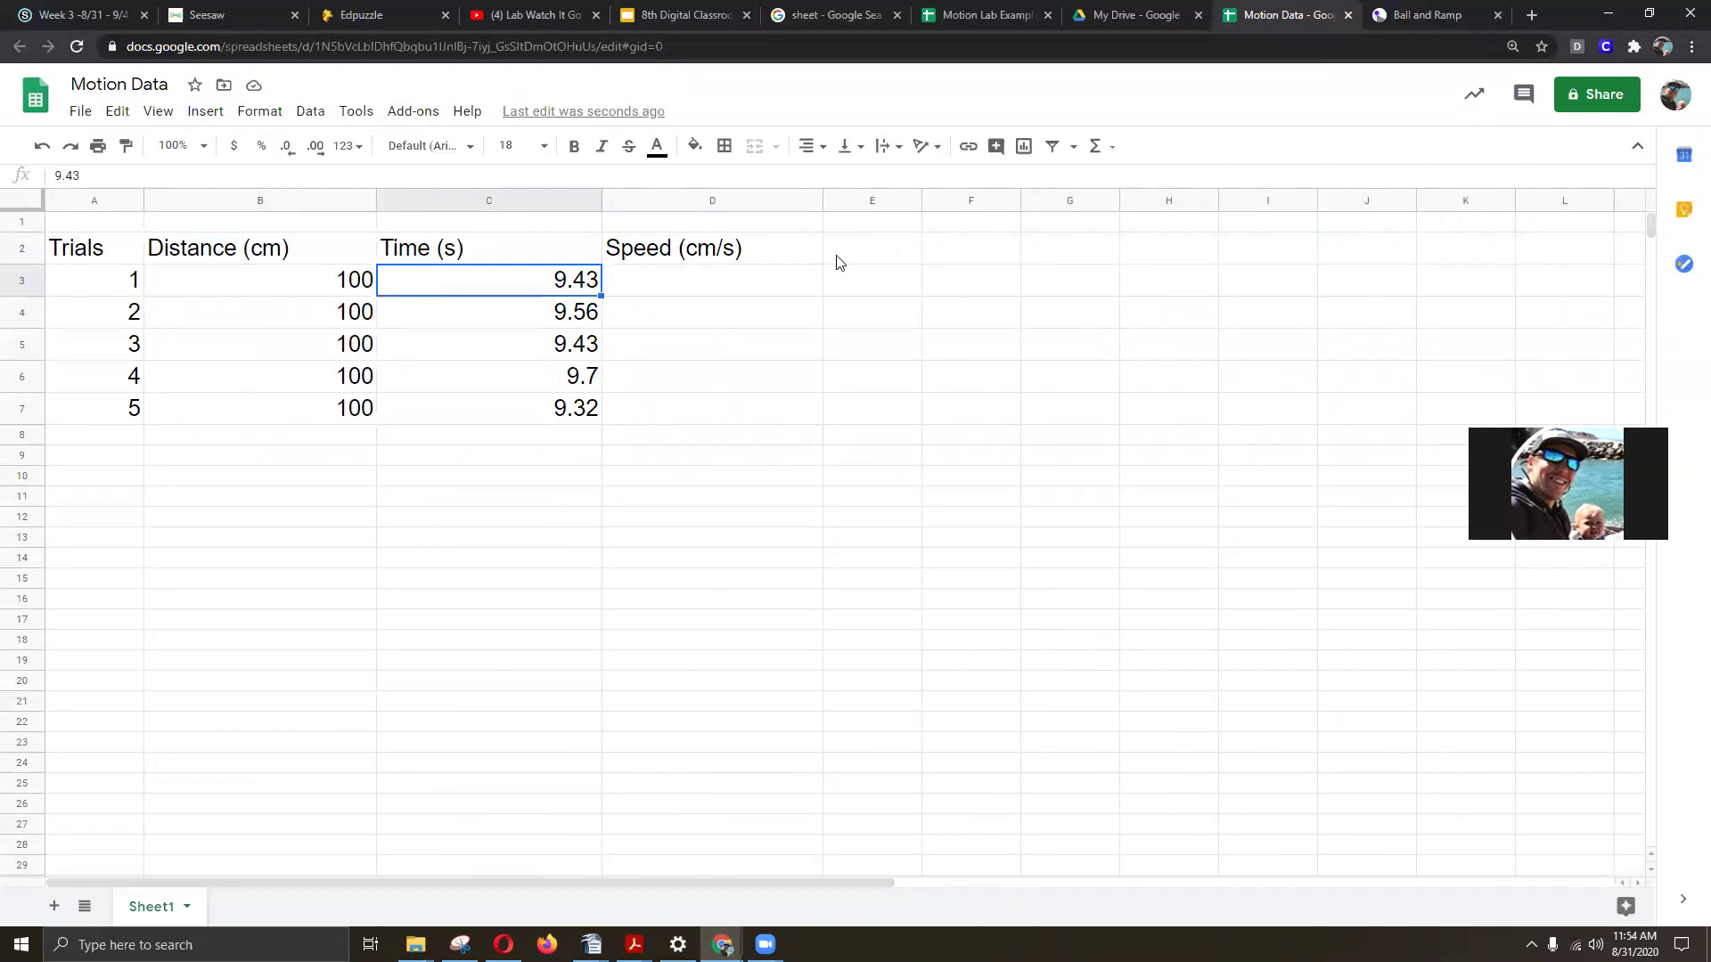
Write the note 'Speed = Distance/ Time' in cell F2
{"action": "left_click", "coordinate": [951, 251]}
{"action": "type", "text": "Dista"}
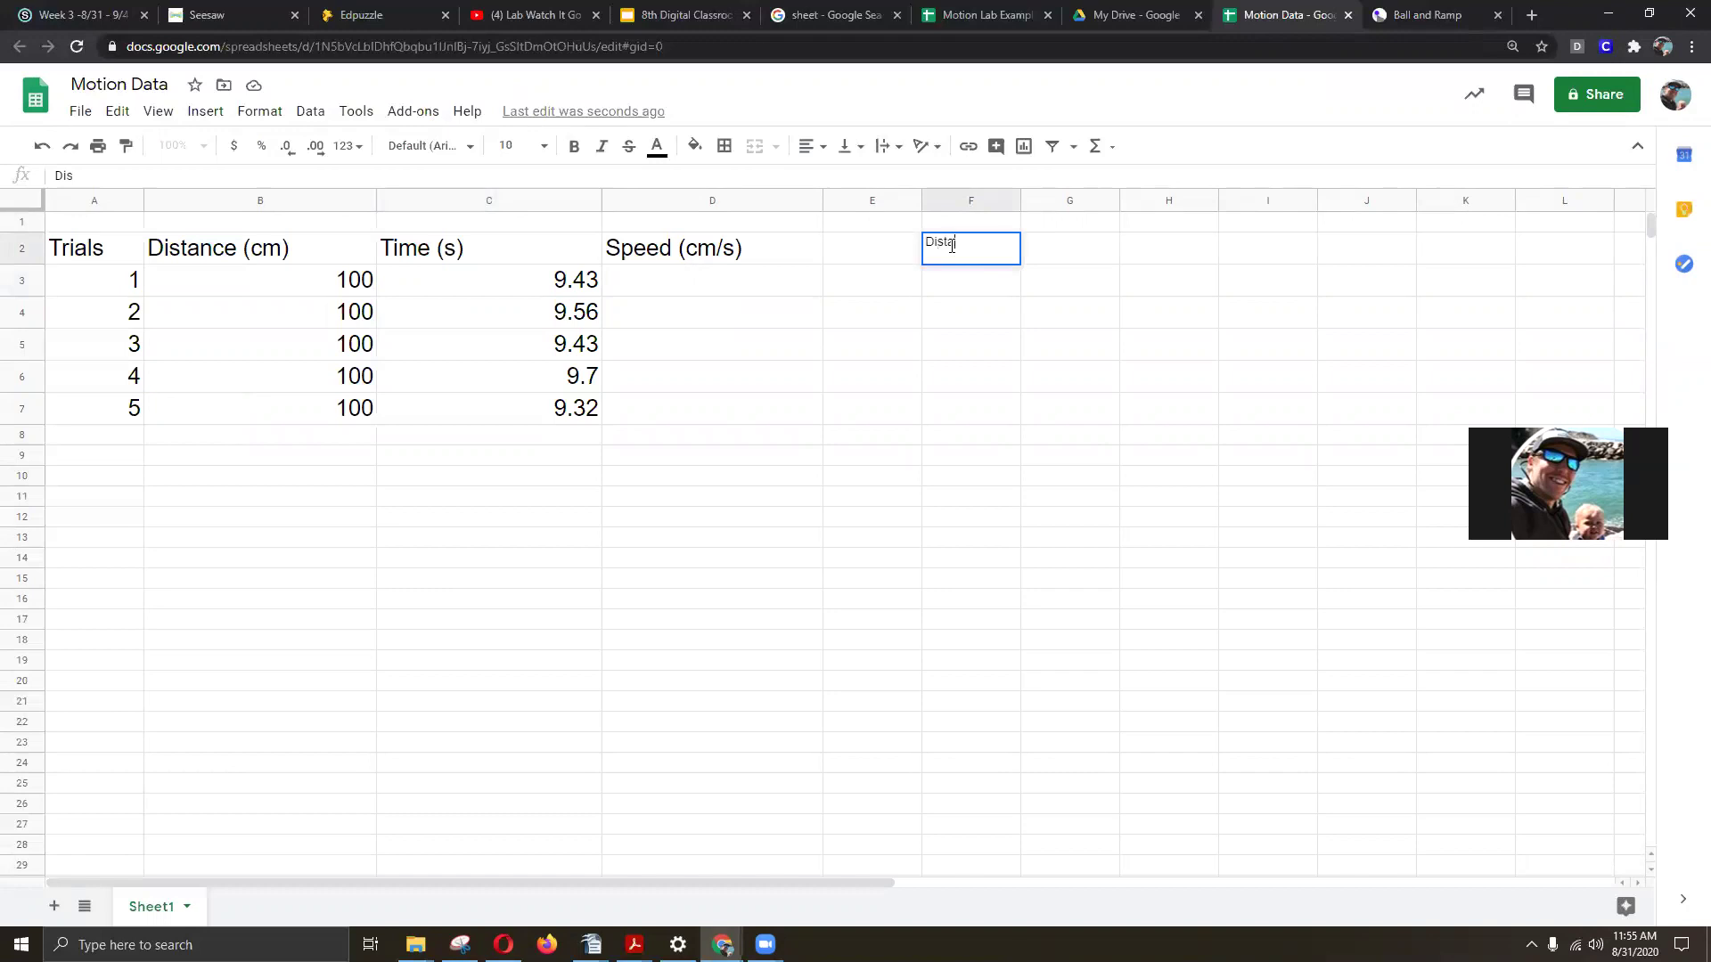
{"action": "type", "text": "nce/ Time"}
{"action": "left_click", "coordinate": [928, 241]}
{"action": "type", "text": "Speed ="}
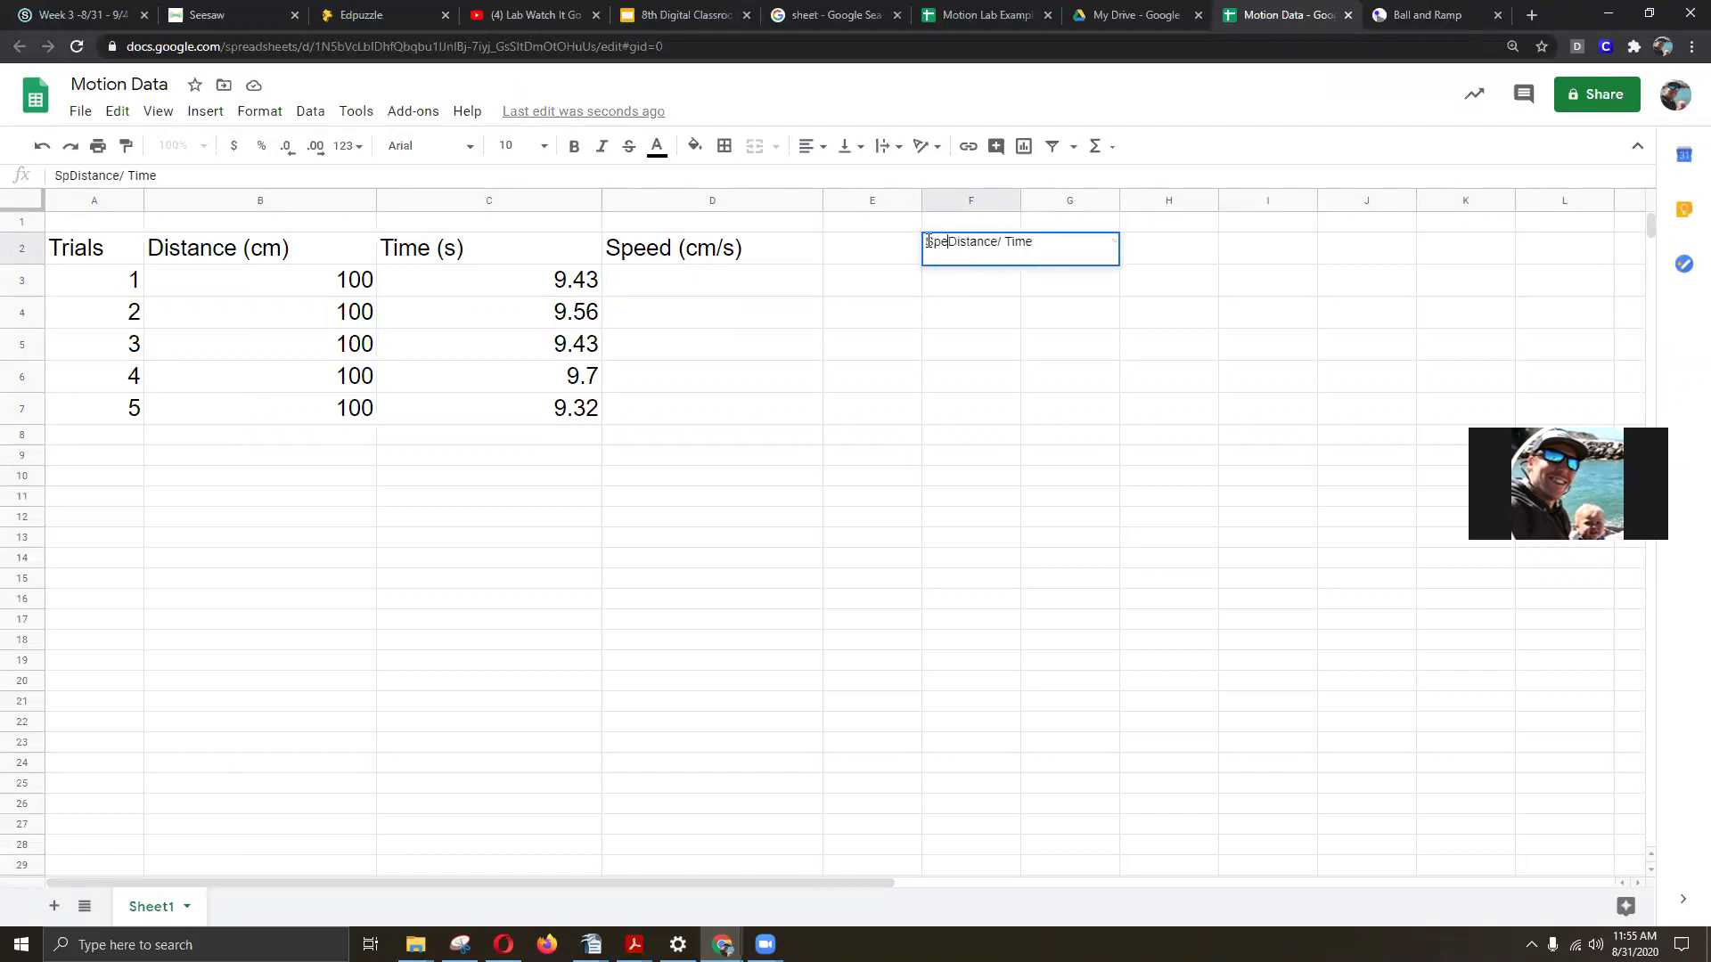
{"action": "left_click", "coordinate": [1018, 375]}
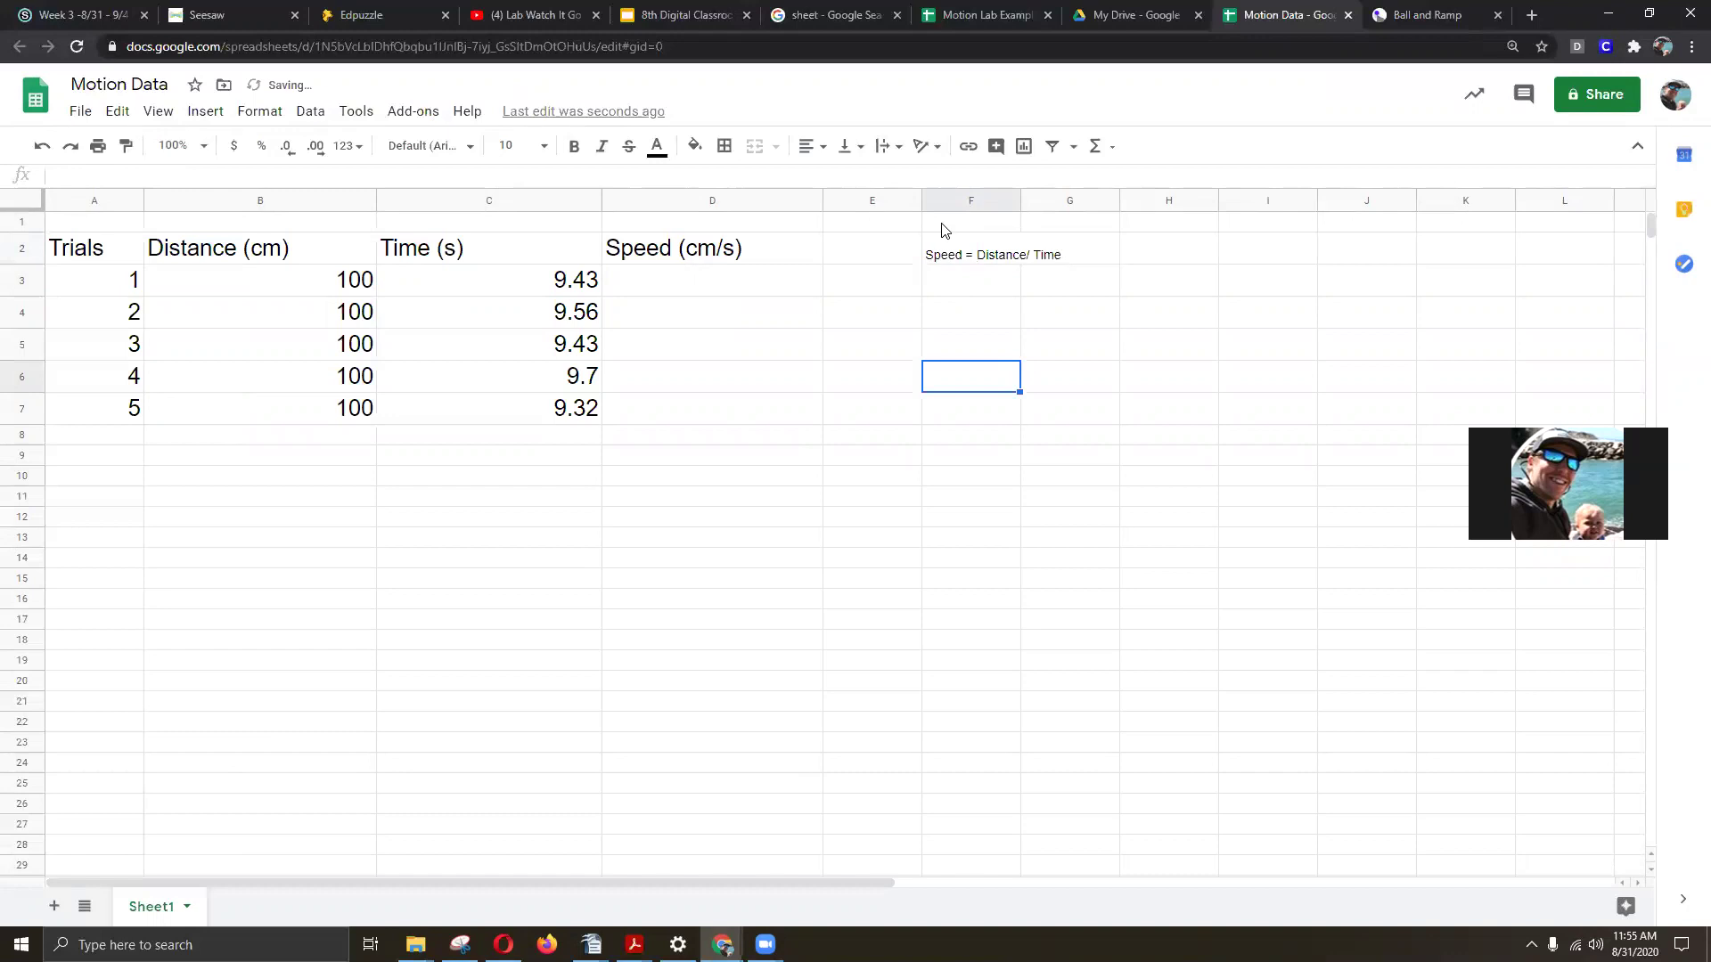
Enter the formula =B3/C3 in D3 for trial 1's speed
{"action": "left_click", "coordinate": [682, 293]}
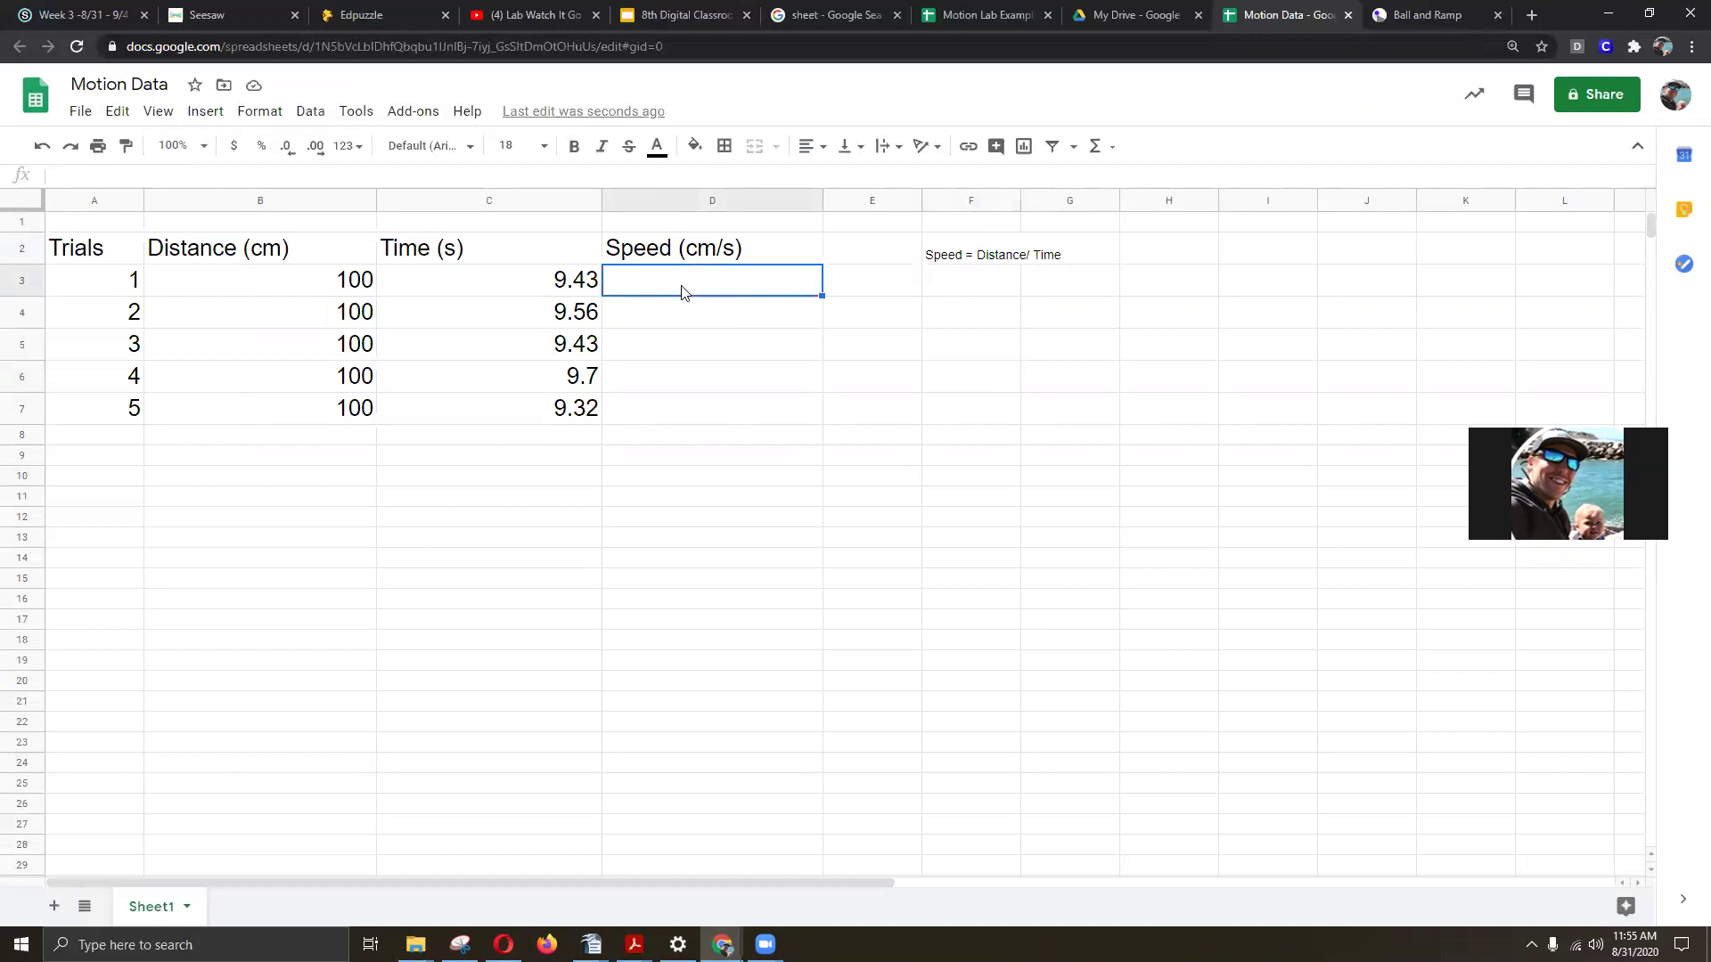
{"action": "type", "text": "="}
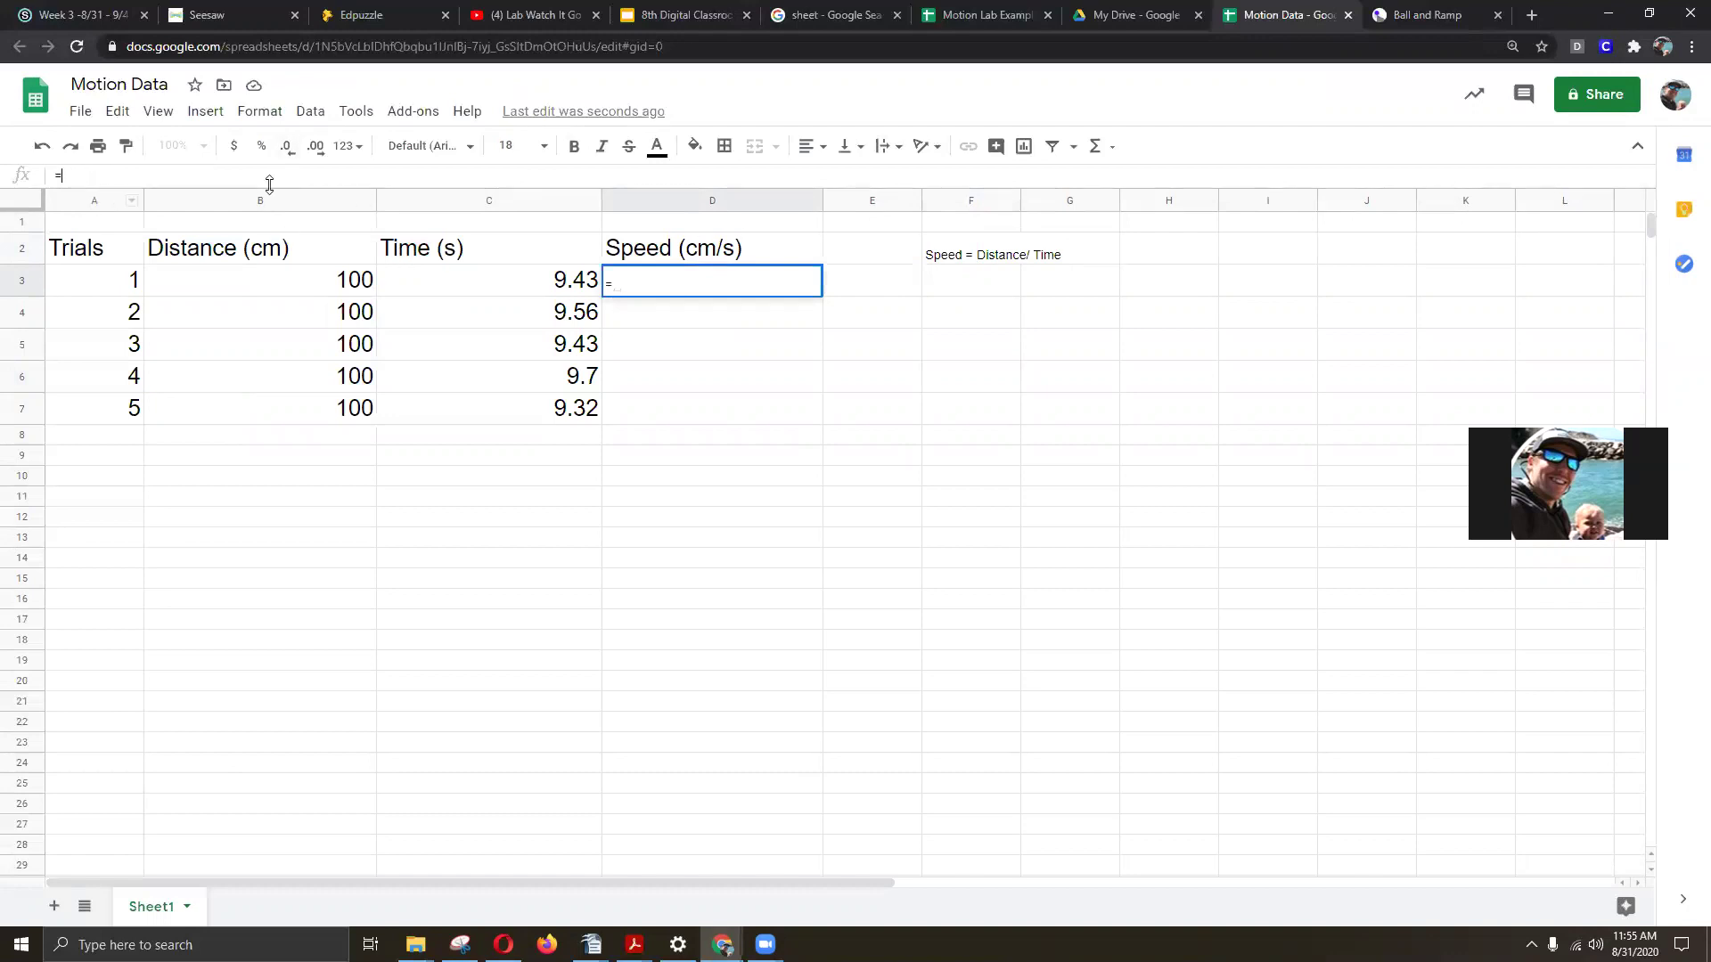
{"action": "left_click", "coordinate": [352, 291]}
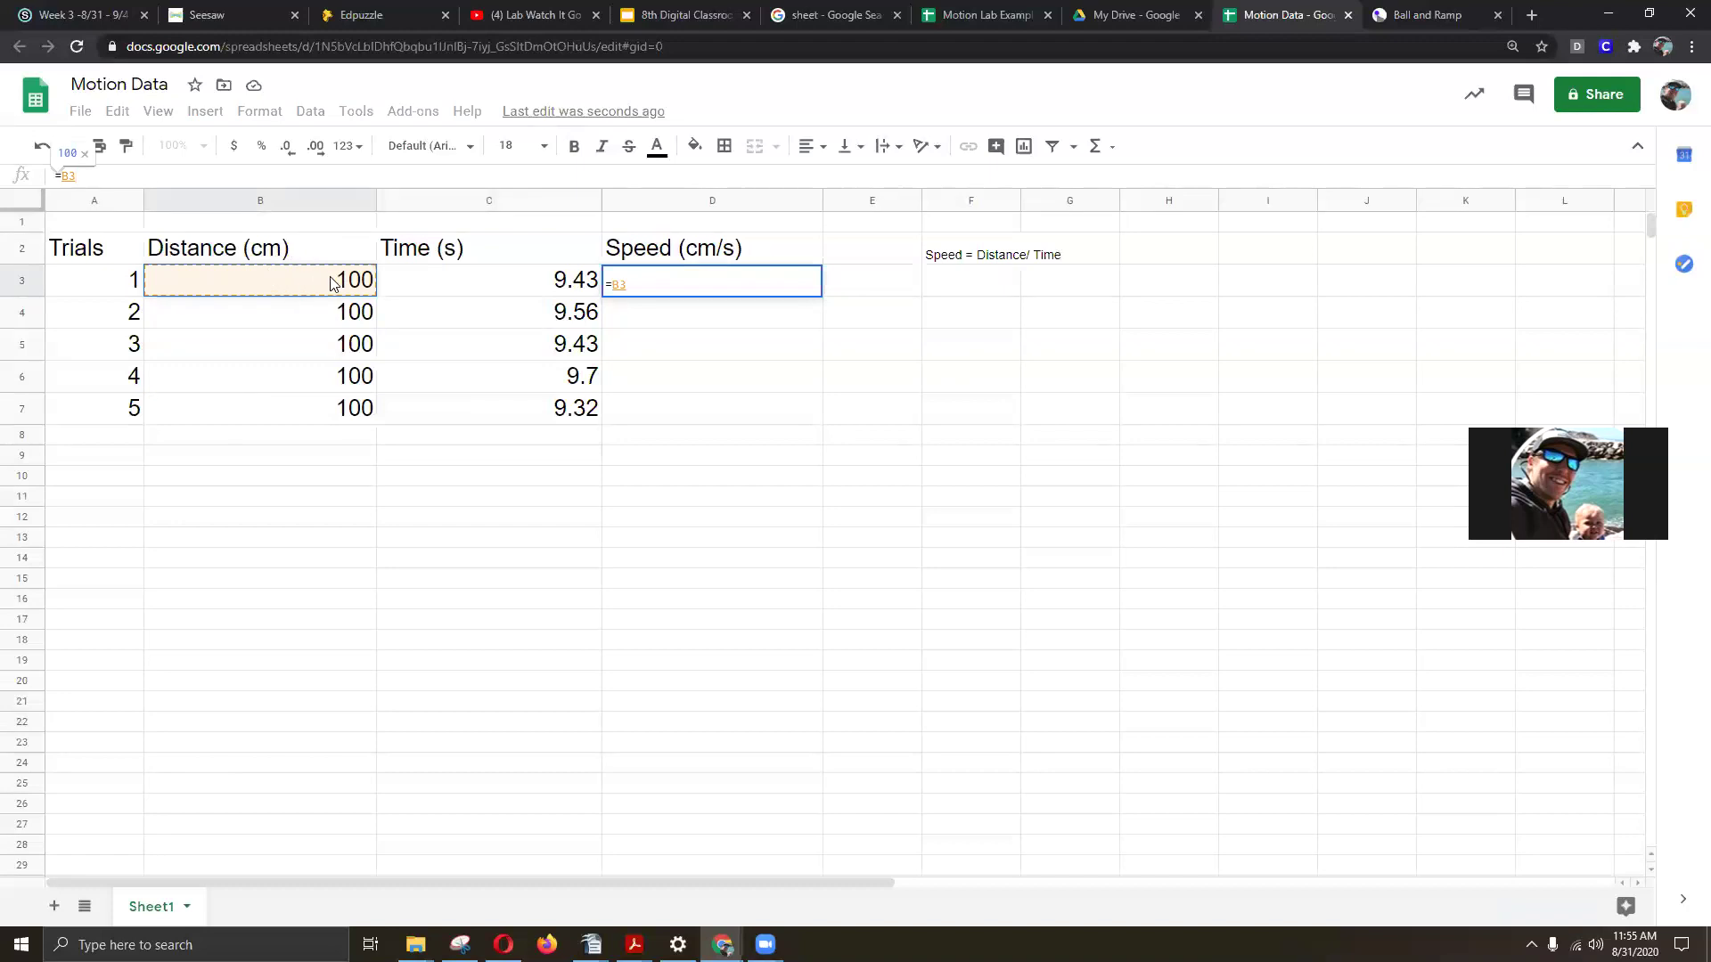
{"action": "type", "text": "/"}
{"action": "left_click", "coordinate": [504, 283]}
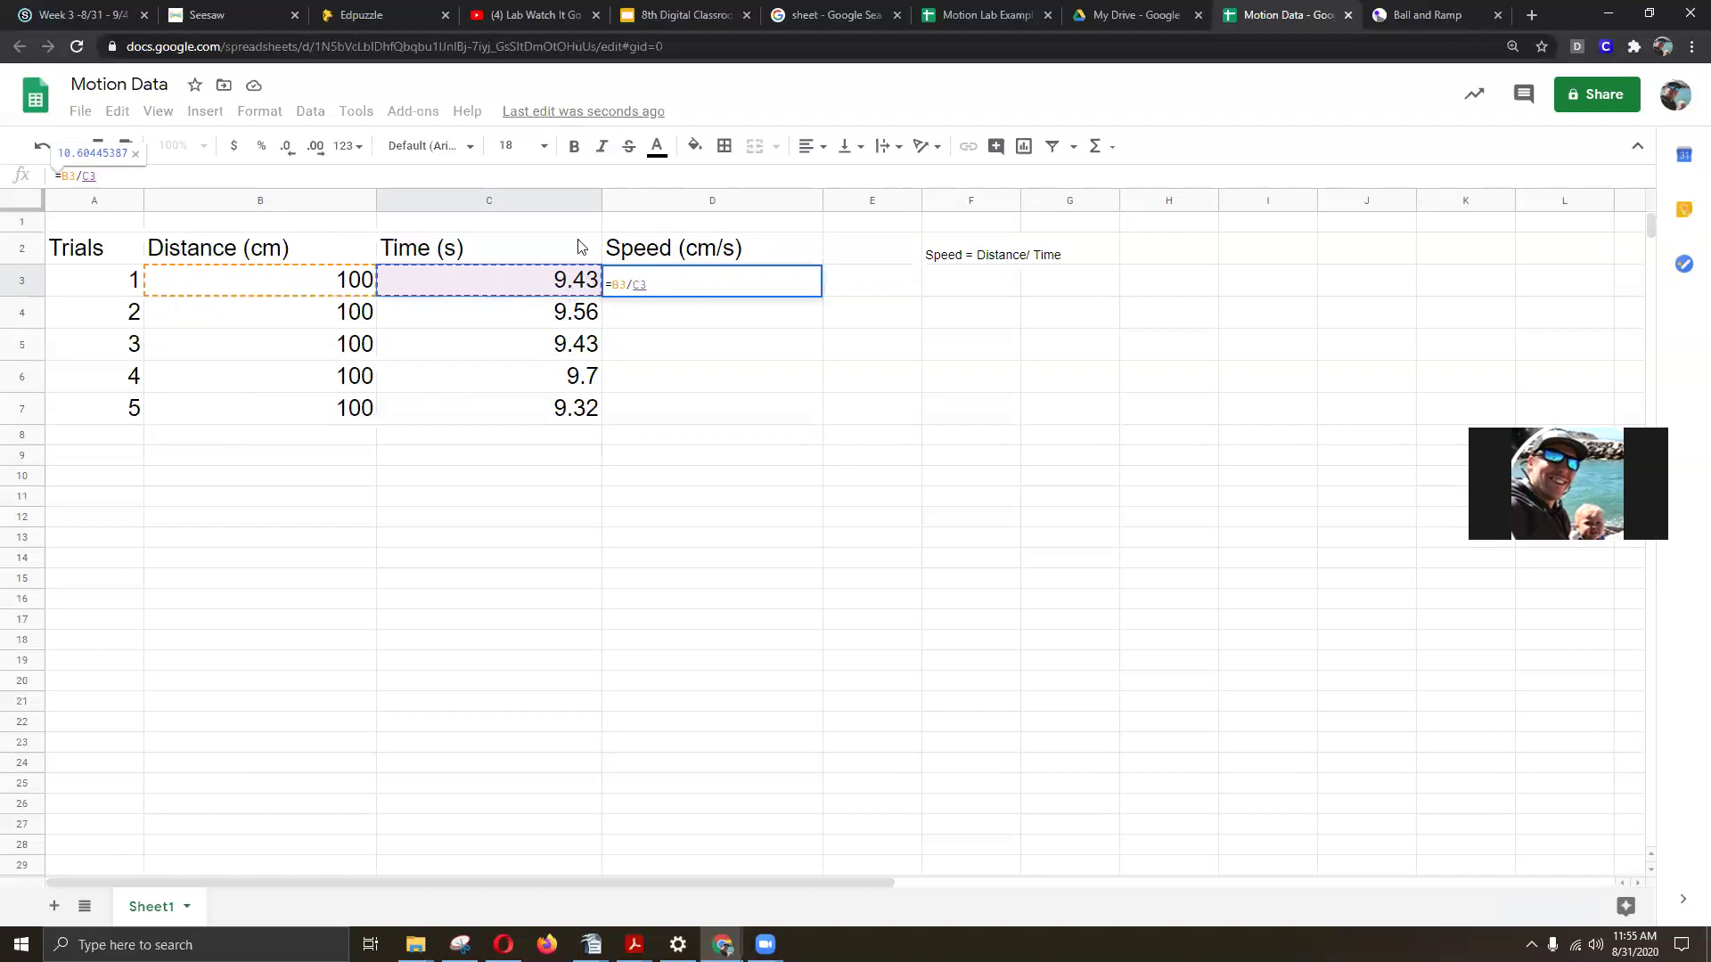
{"action": "key", "text": "Return"}
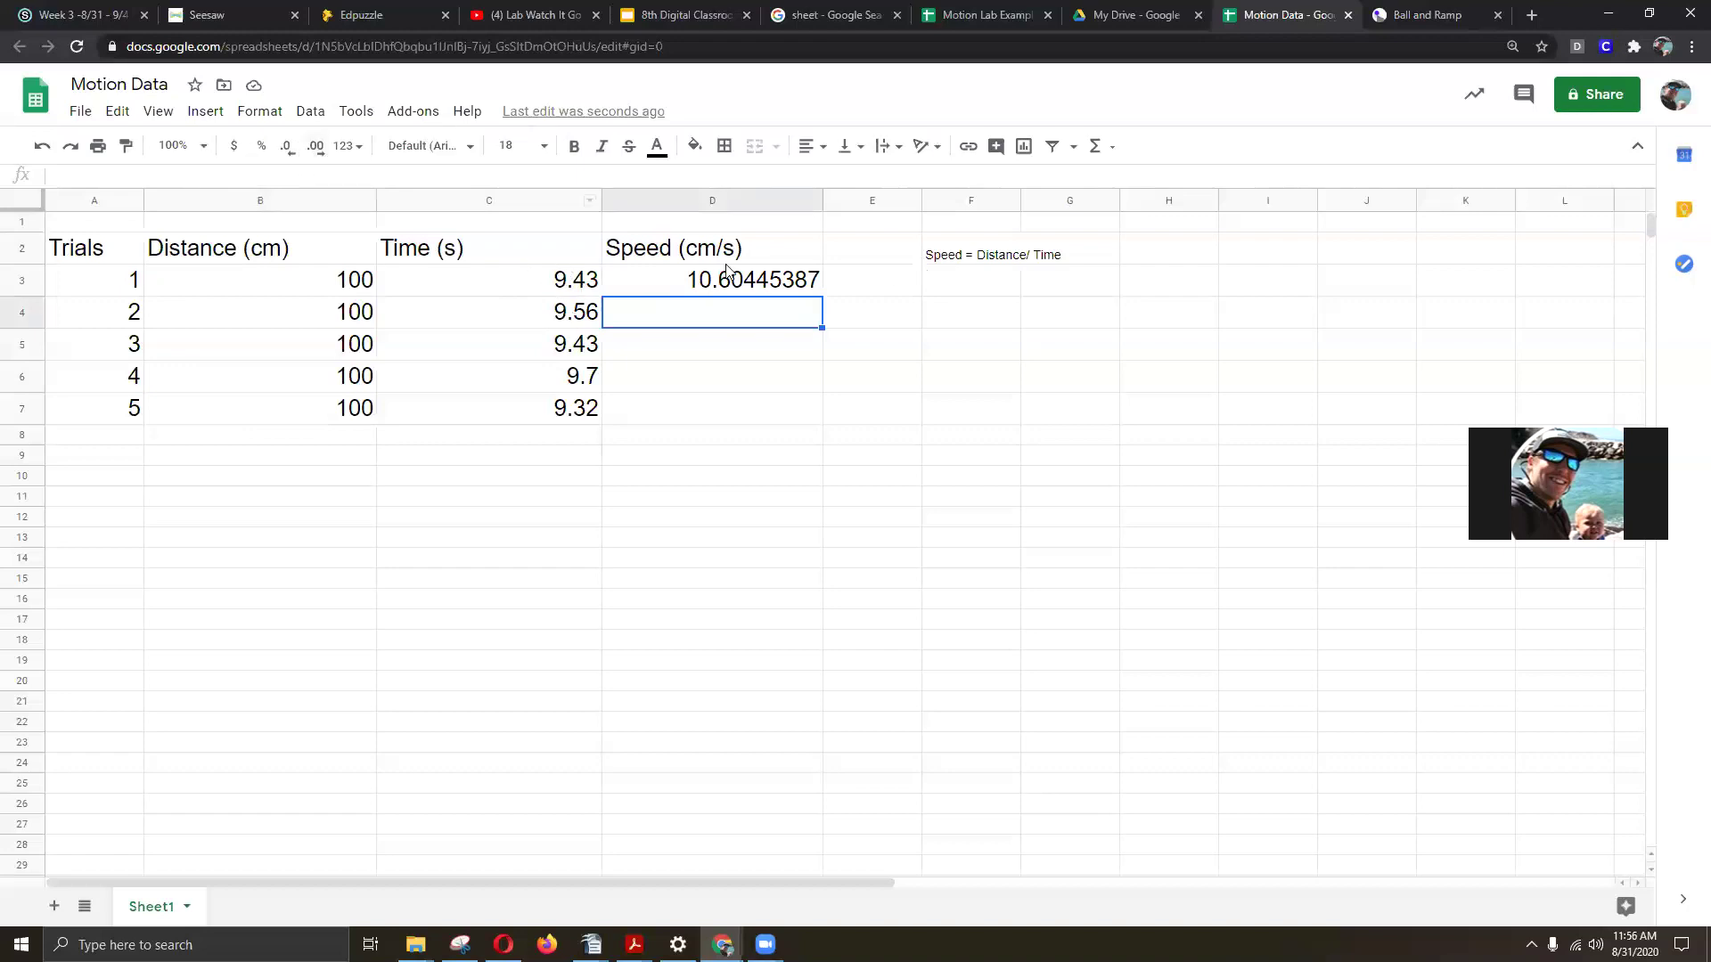
Reduce D3's decimal places so the speed displays 10.6
{"action": "left_click", "coordinate": [291, 155]}
{"action": "left_click", "coordinate": [751, 282]}
{"action": "left_click", "coordinate": [290, 148]}
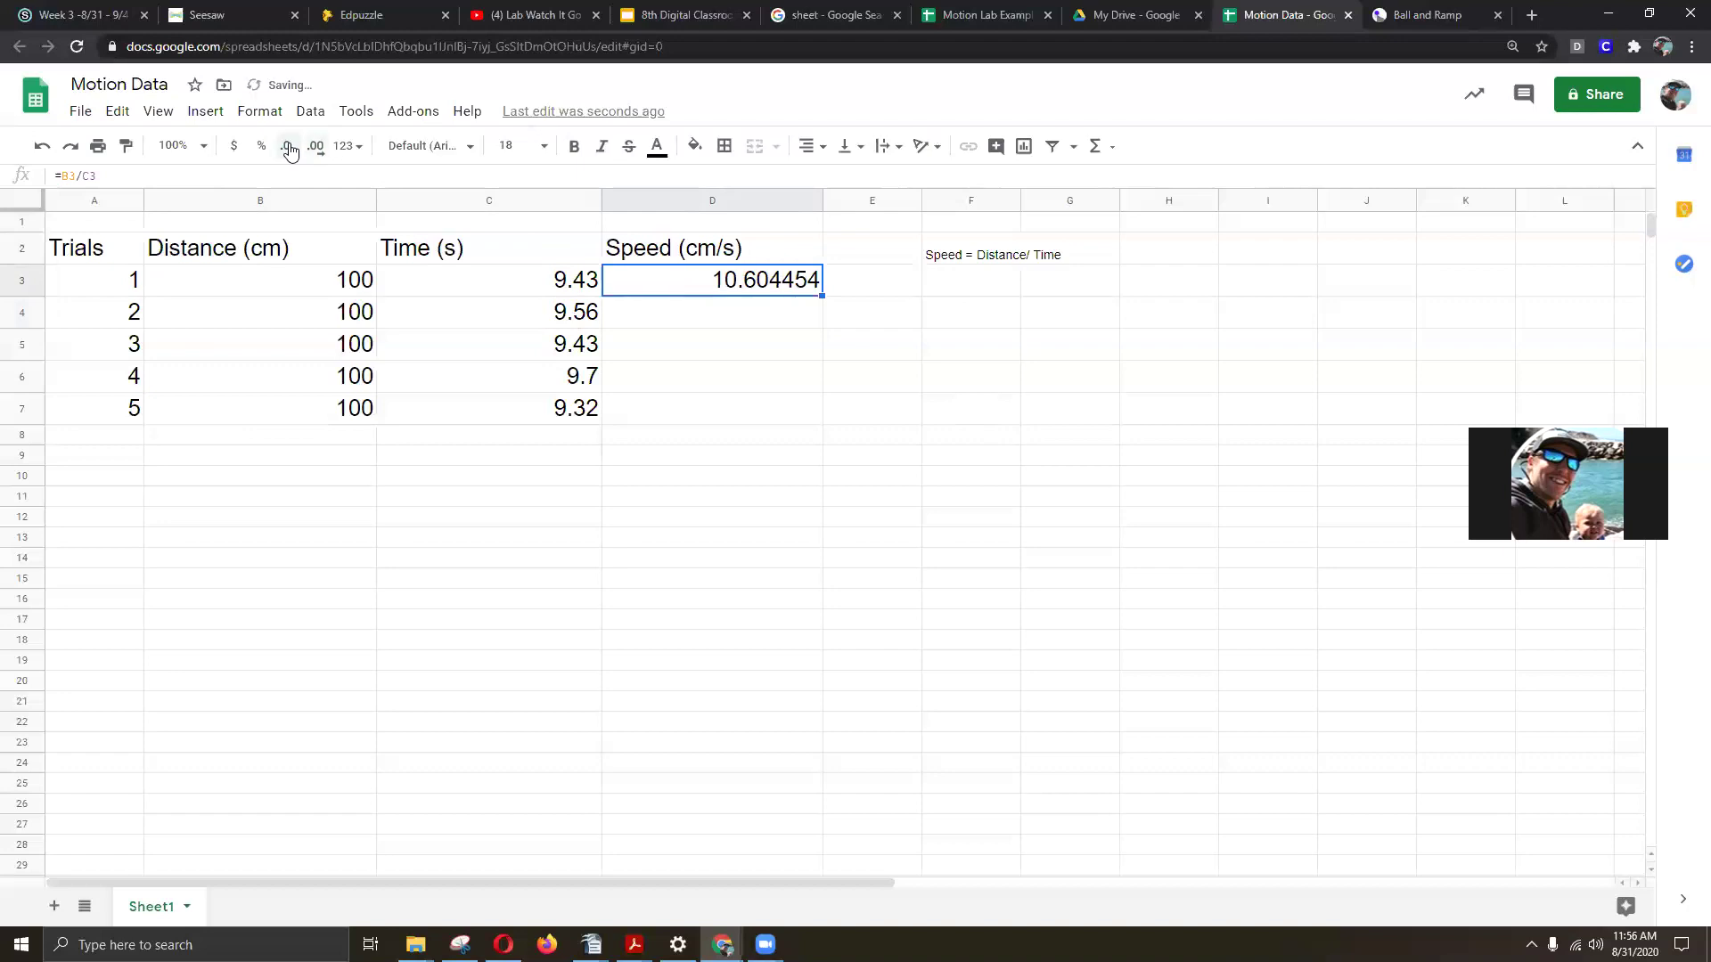
{"action": "left_click", "coordinate": [289, 148]}
{"action": "left_click", "coordinate": [290, 148]}
{"action": "left_click", "coordinate": [289, 149]}
{"action": "left_click", "coordinate": [290, 149]}
{"action": "left_click", "coordinate": [290, 149]}
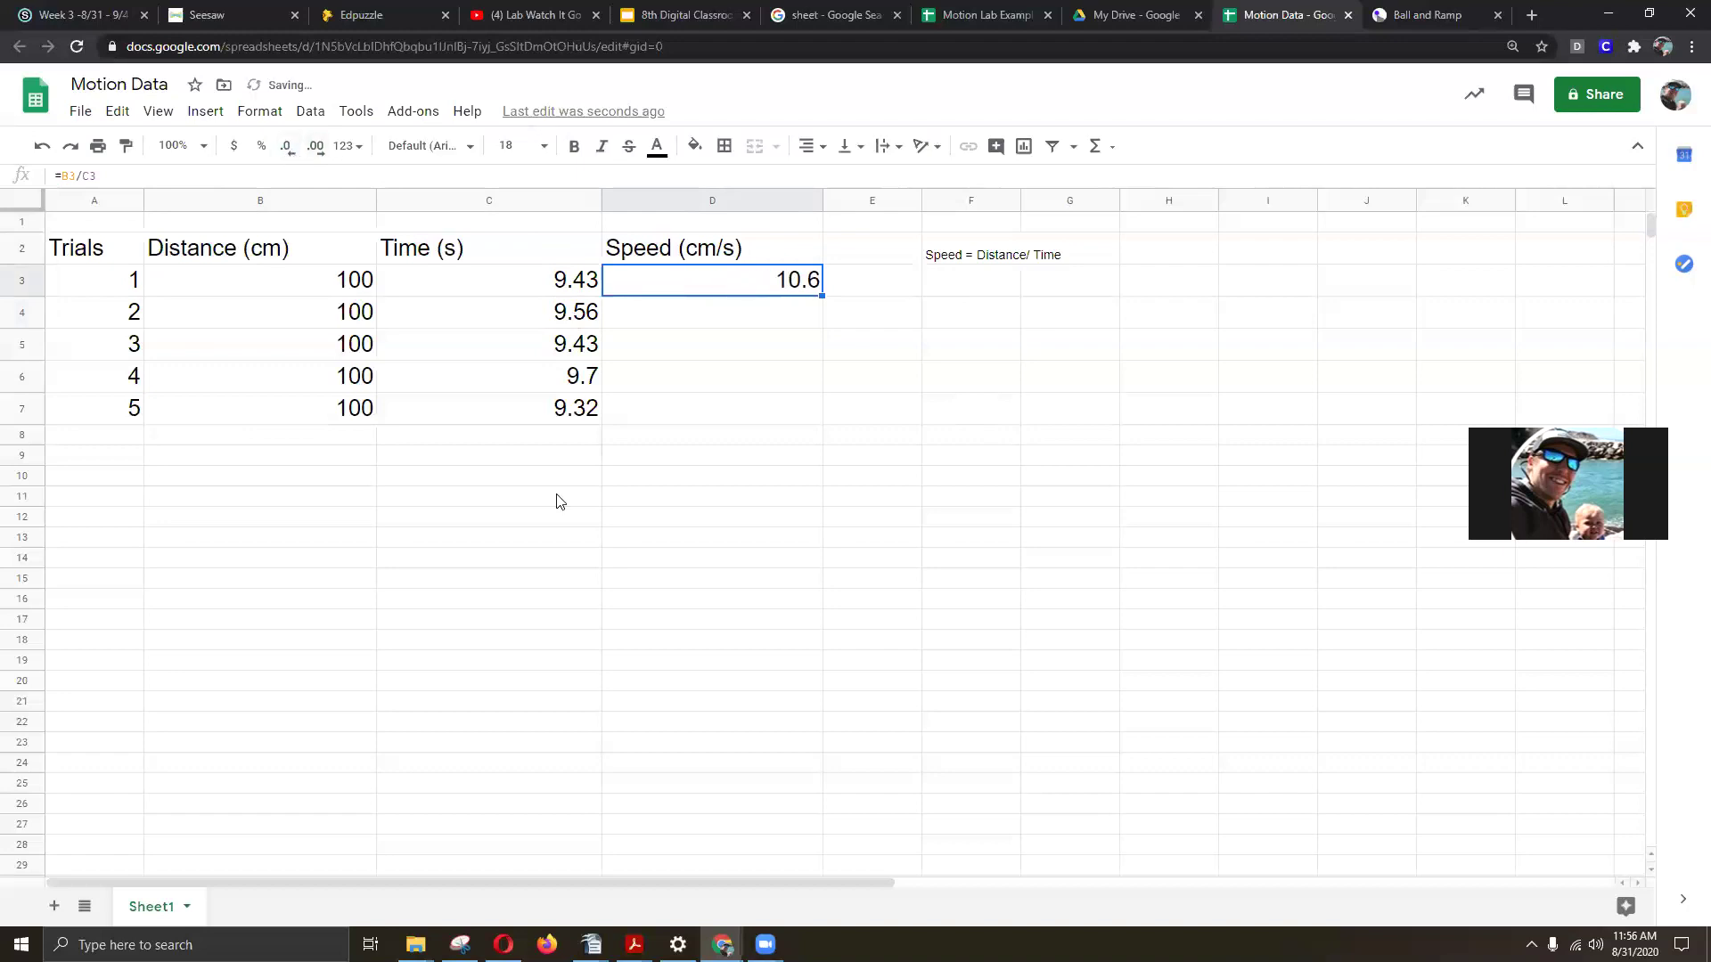
{"action": "left_click", "coordinate": [717, 475]}
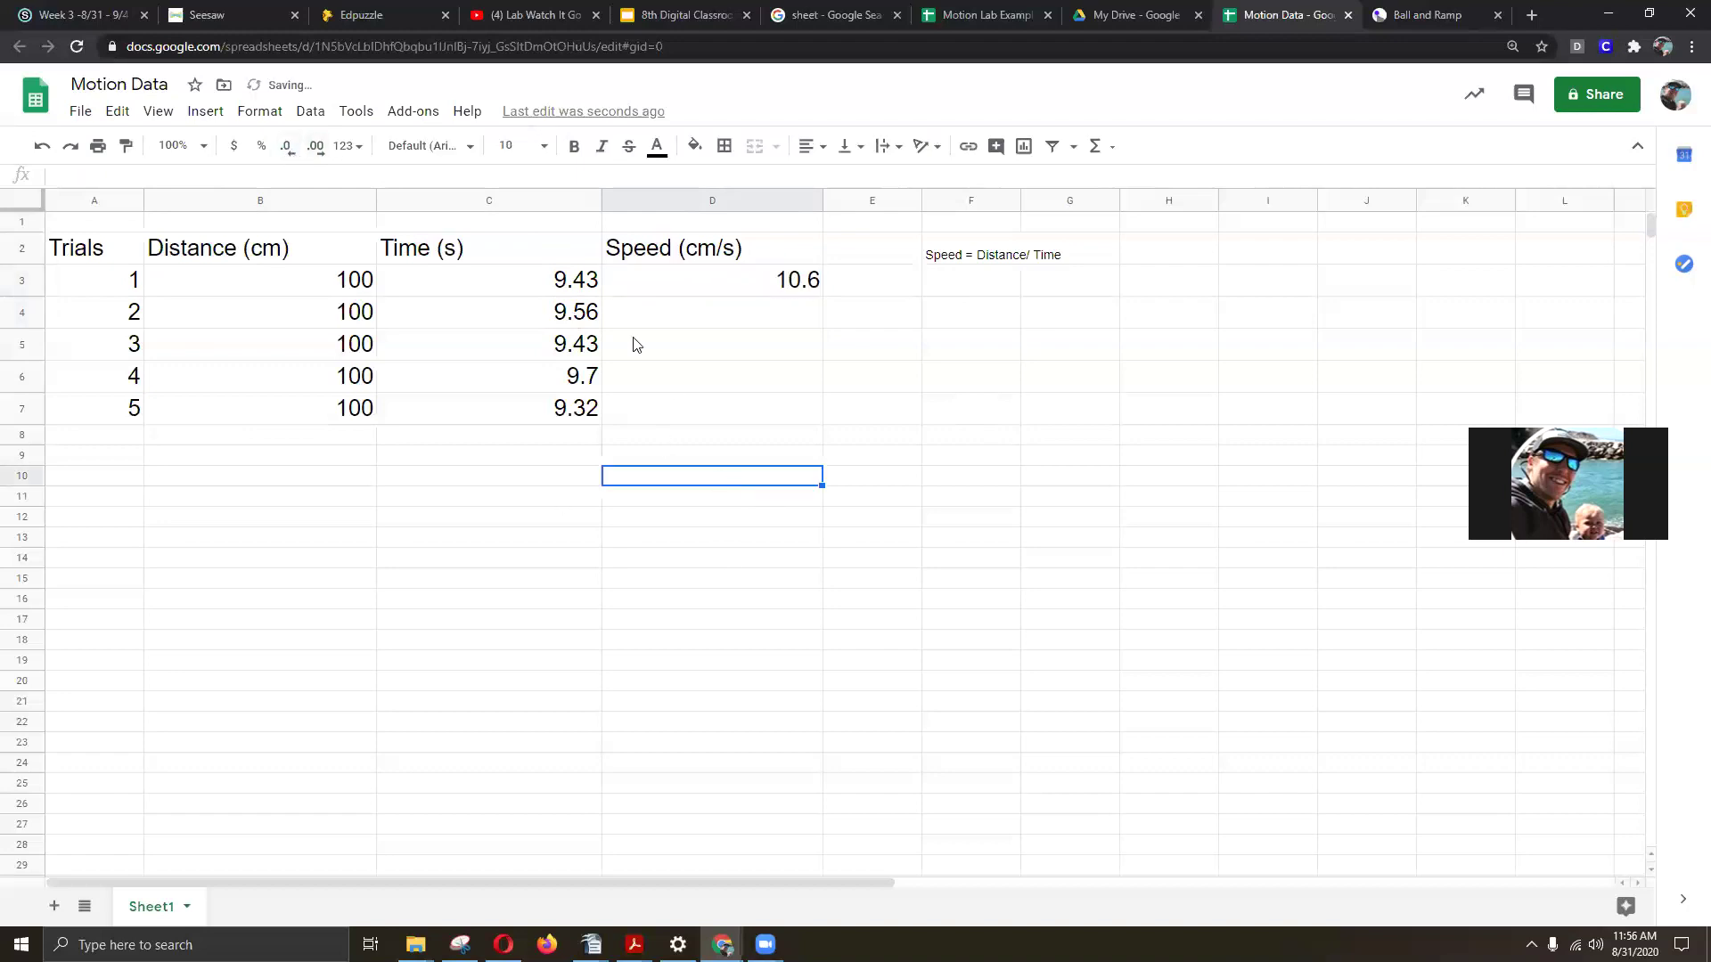
Enter the formula =B4/C4 in D4 for trial 2's speed
{"action": "left_click", "coordinate": [637, 310]}
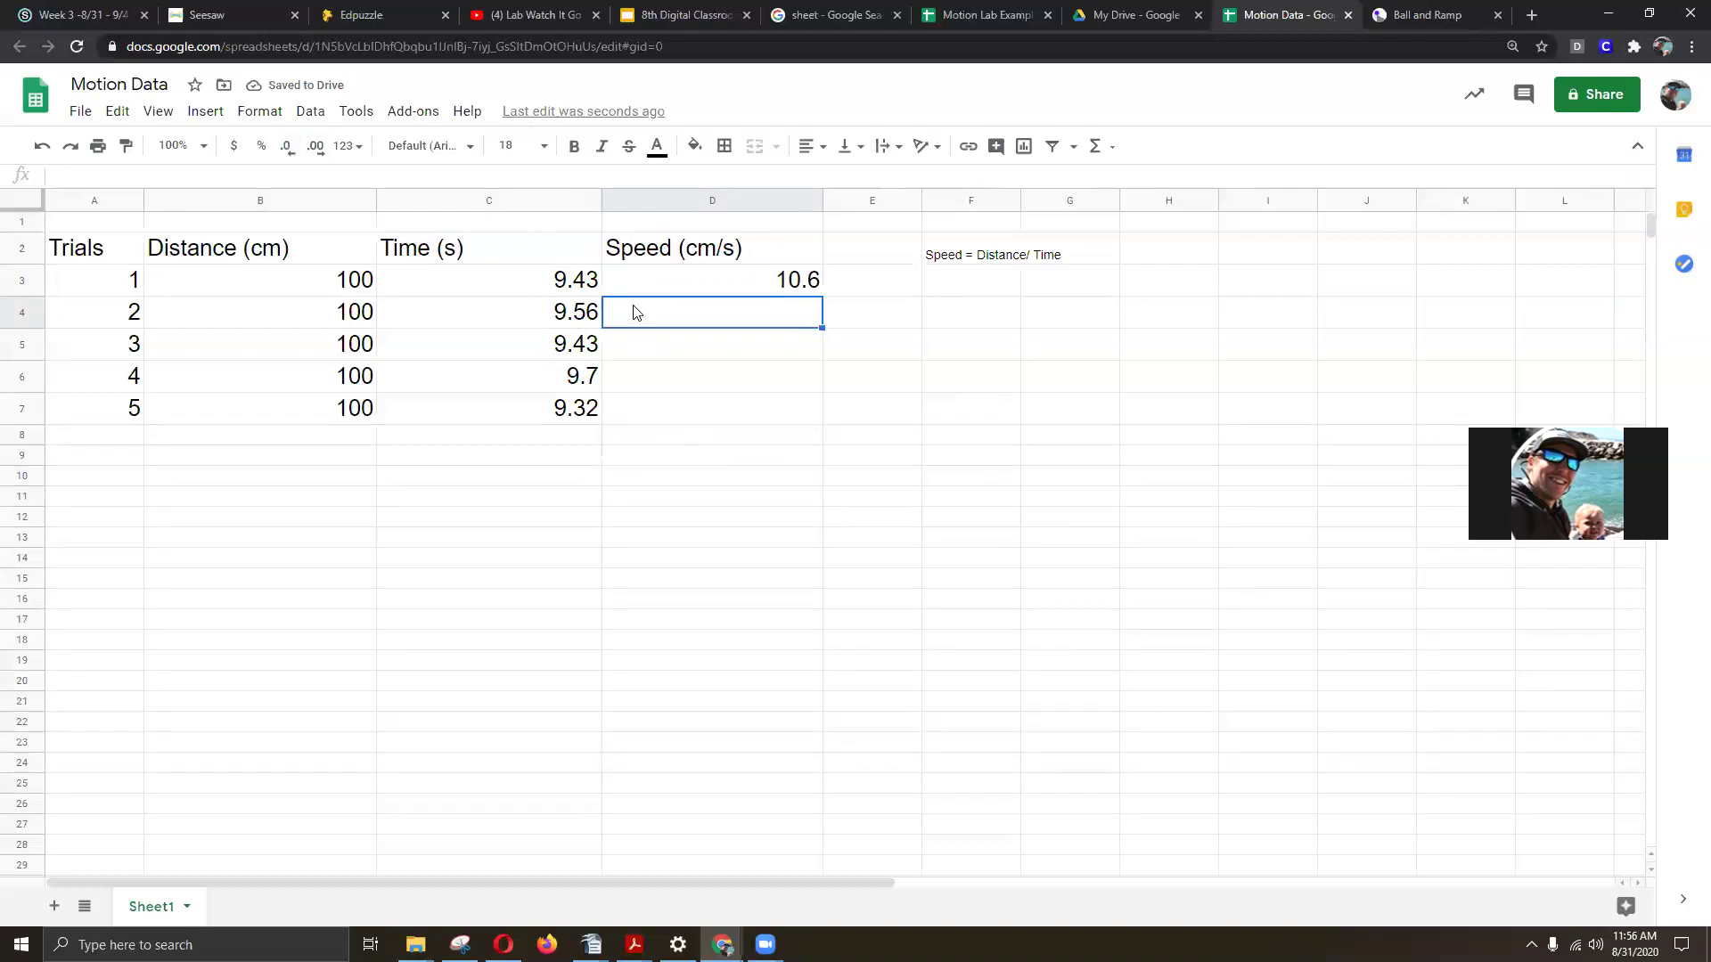
{"action": "type", "text": "="}
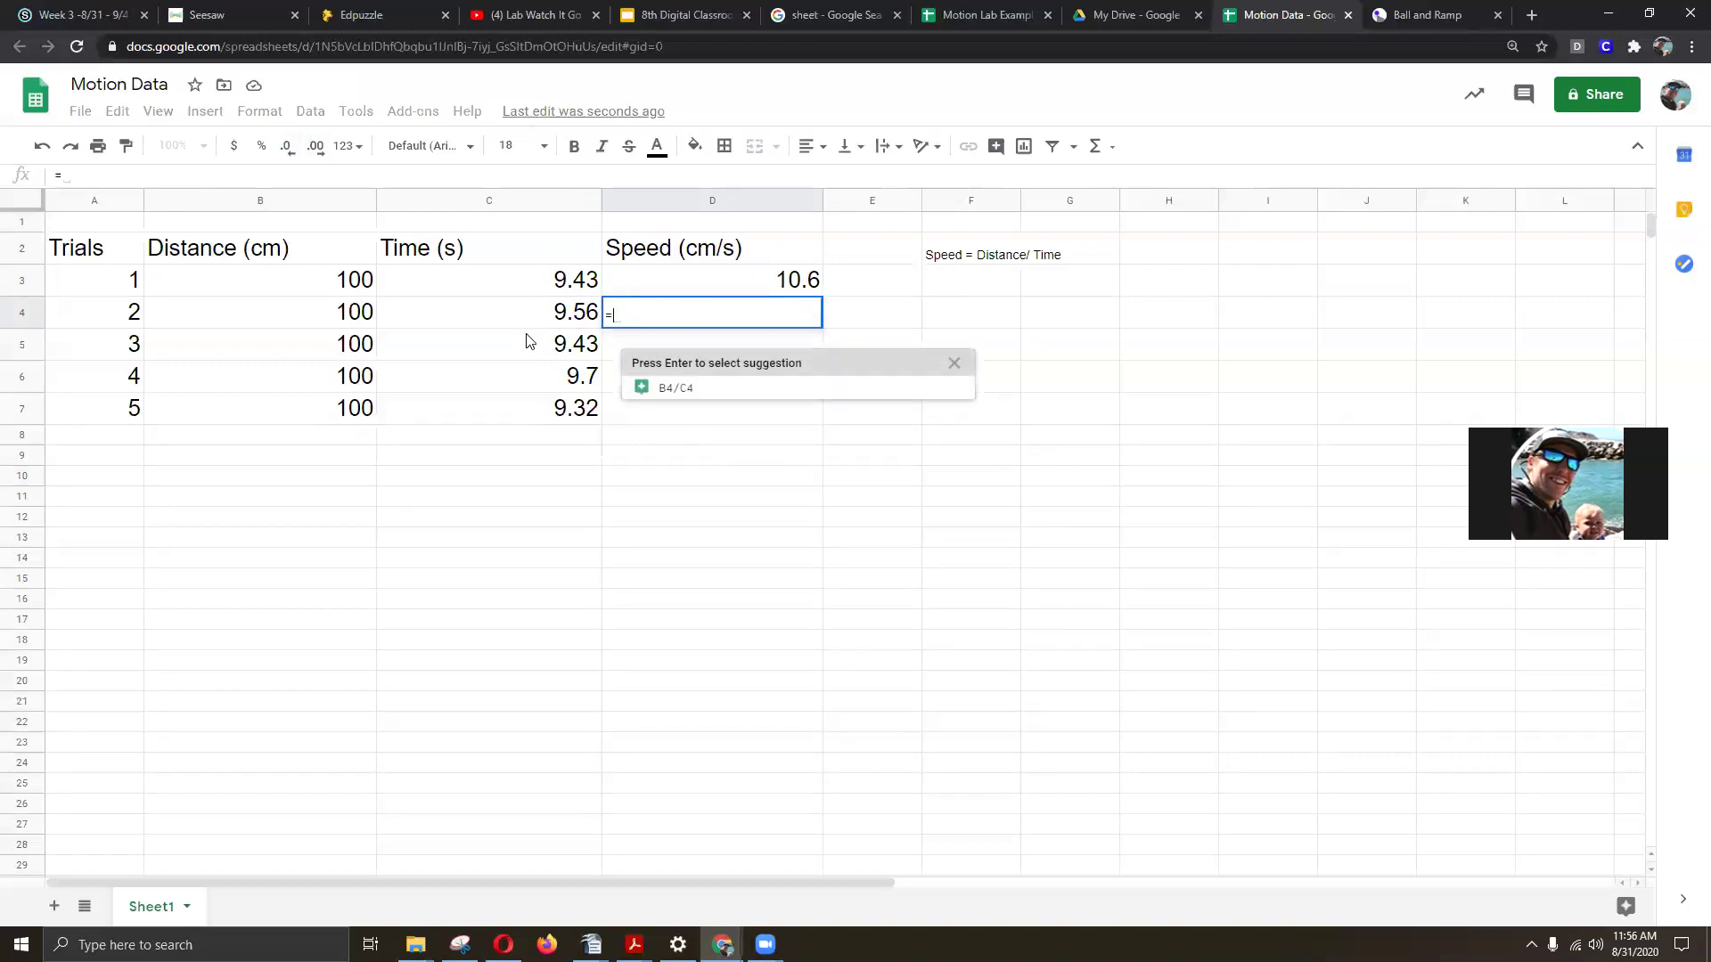
{"action": "left_click", "coordinate": [338, 311]}
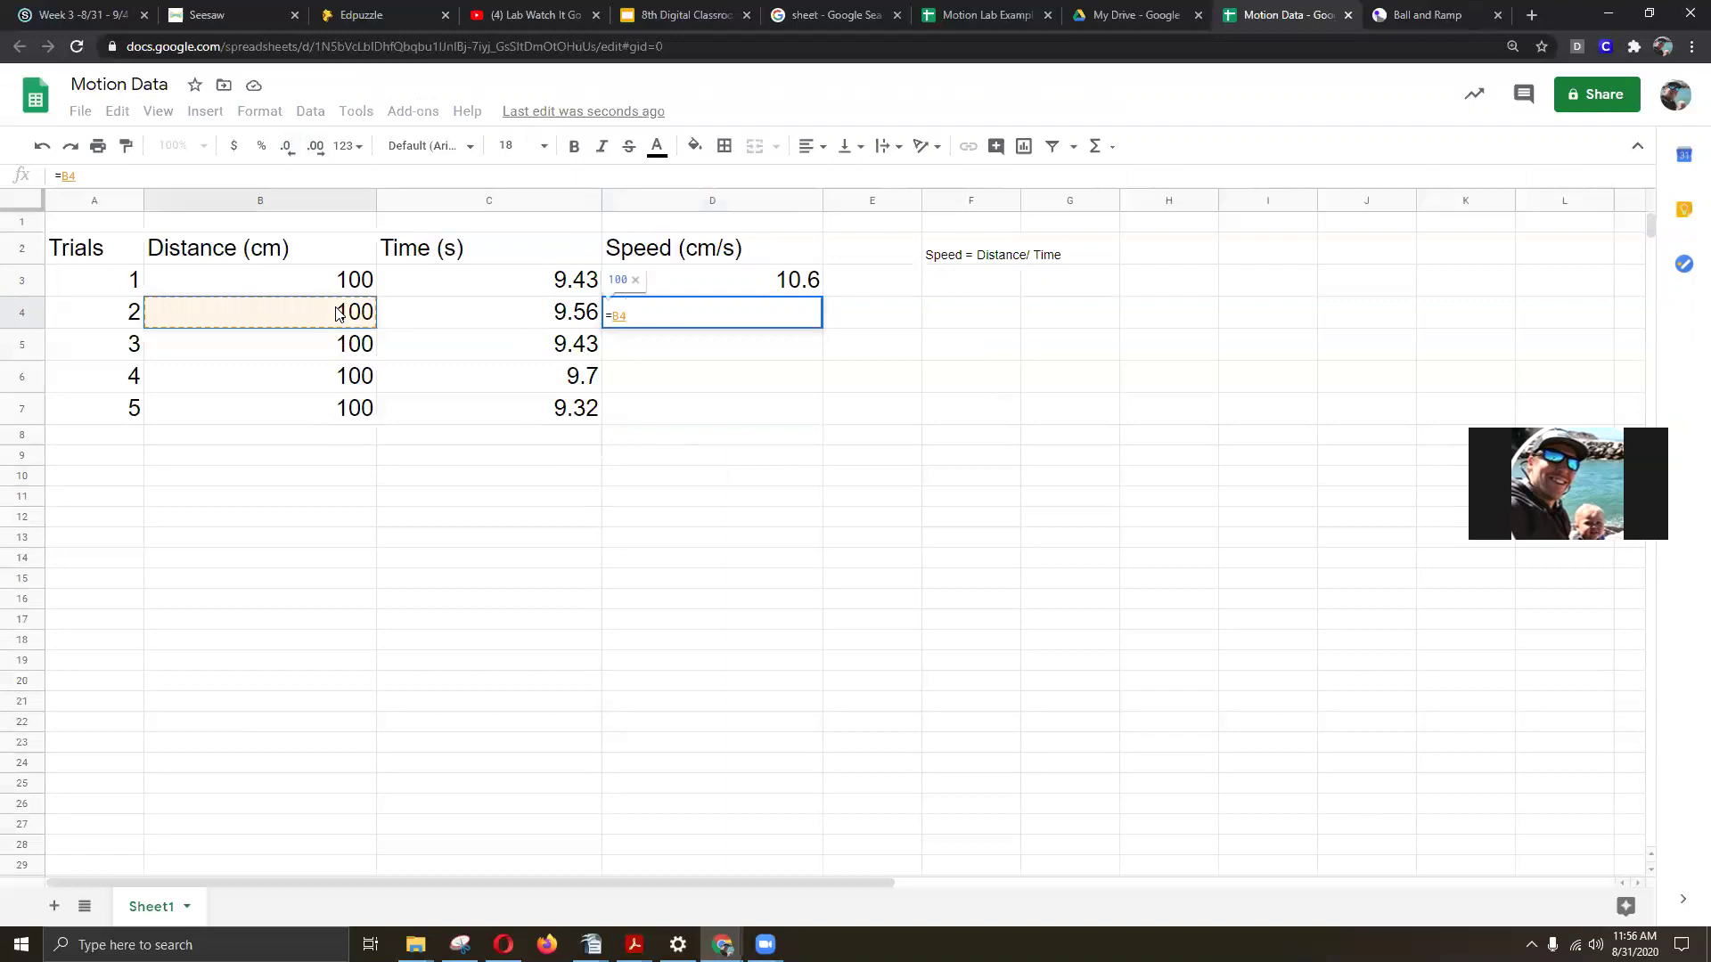
{"action": "type", "text": "/"}
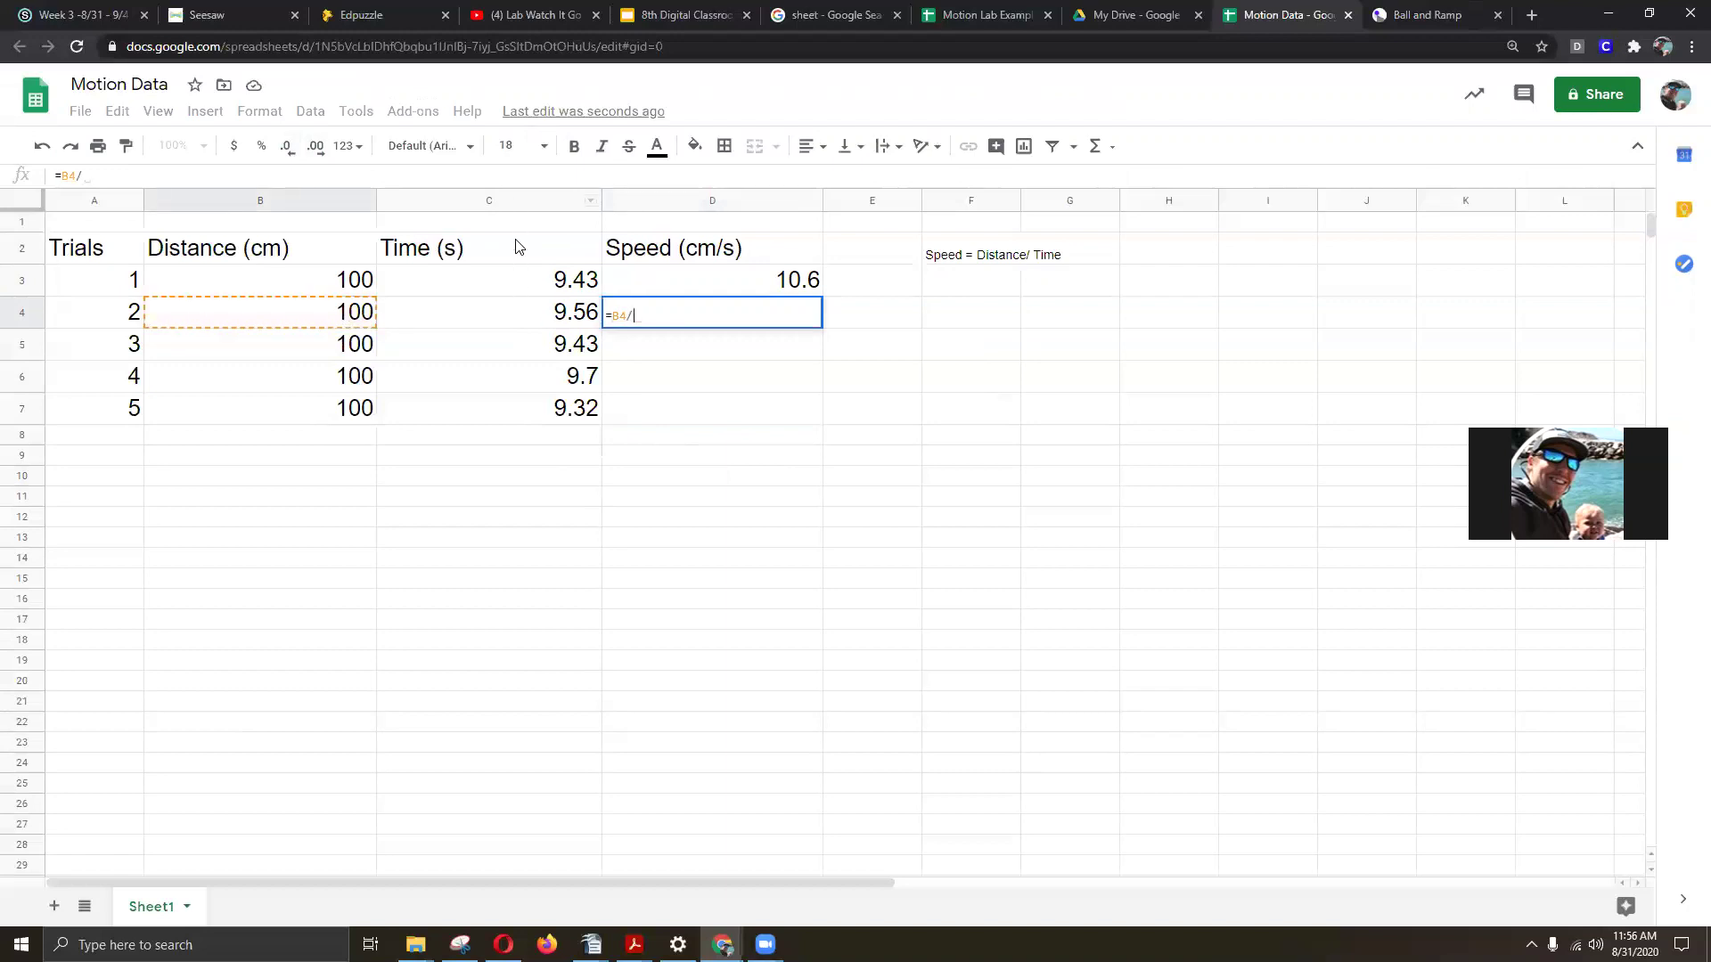
{"action": "left_click", "coordinate": [518, 293]}
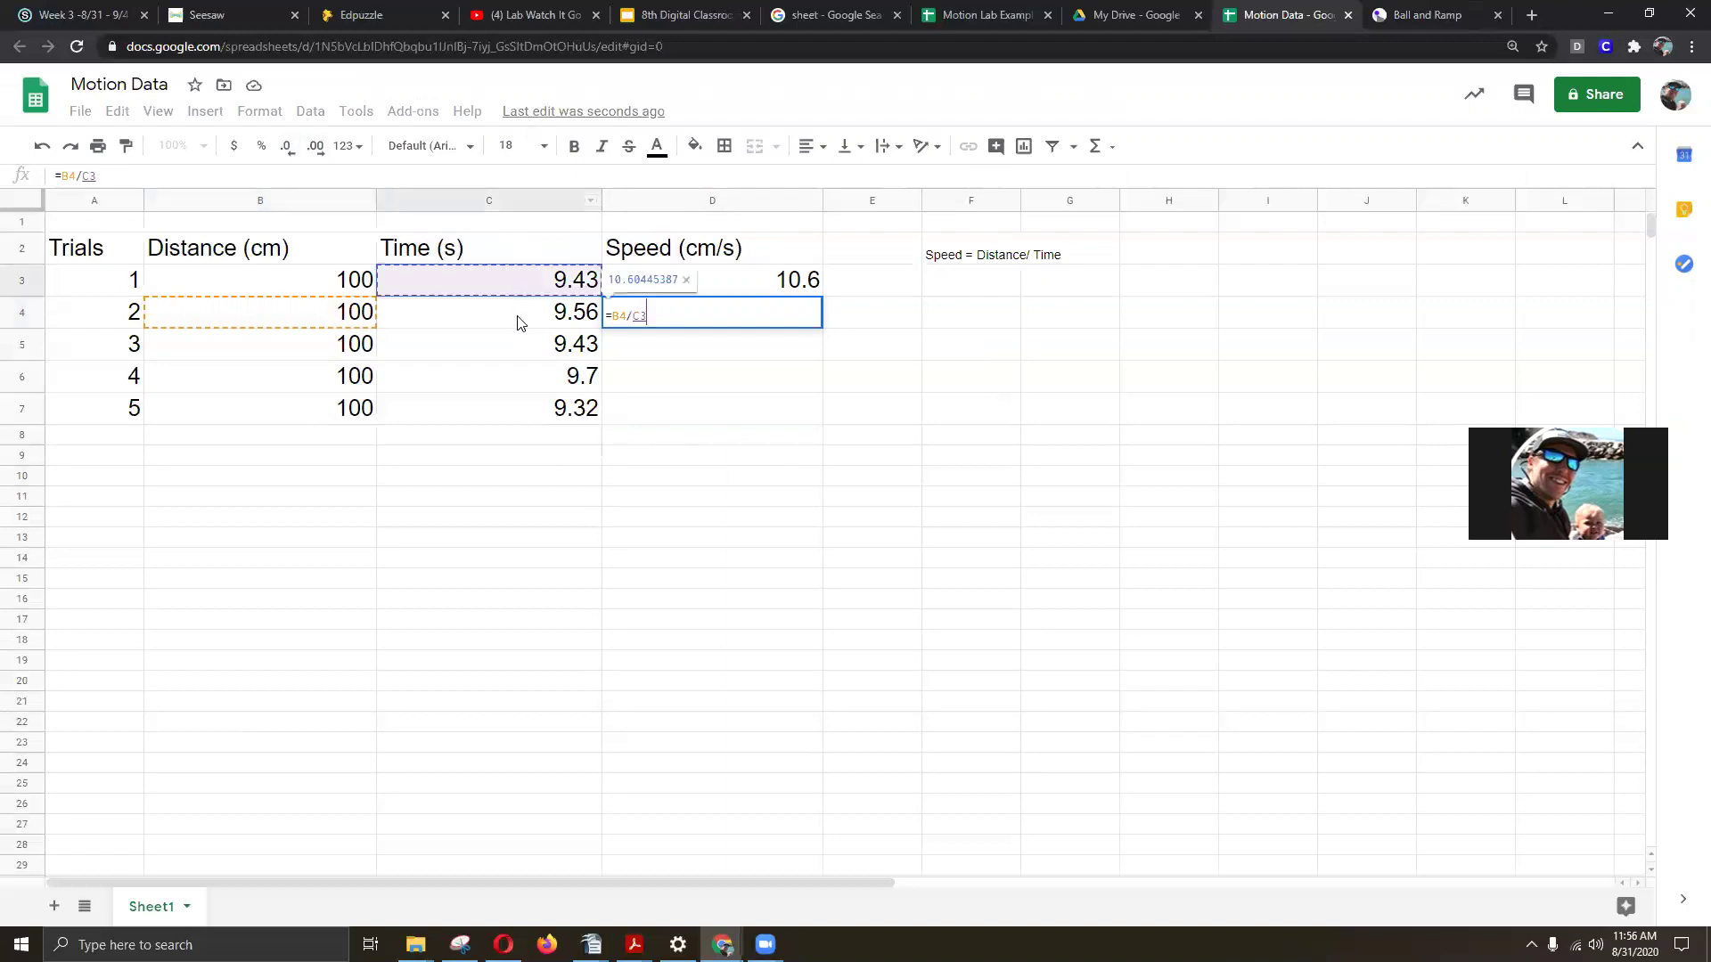
{"action": "left_click", "coordinate": [517, 320]}
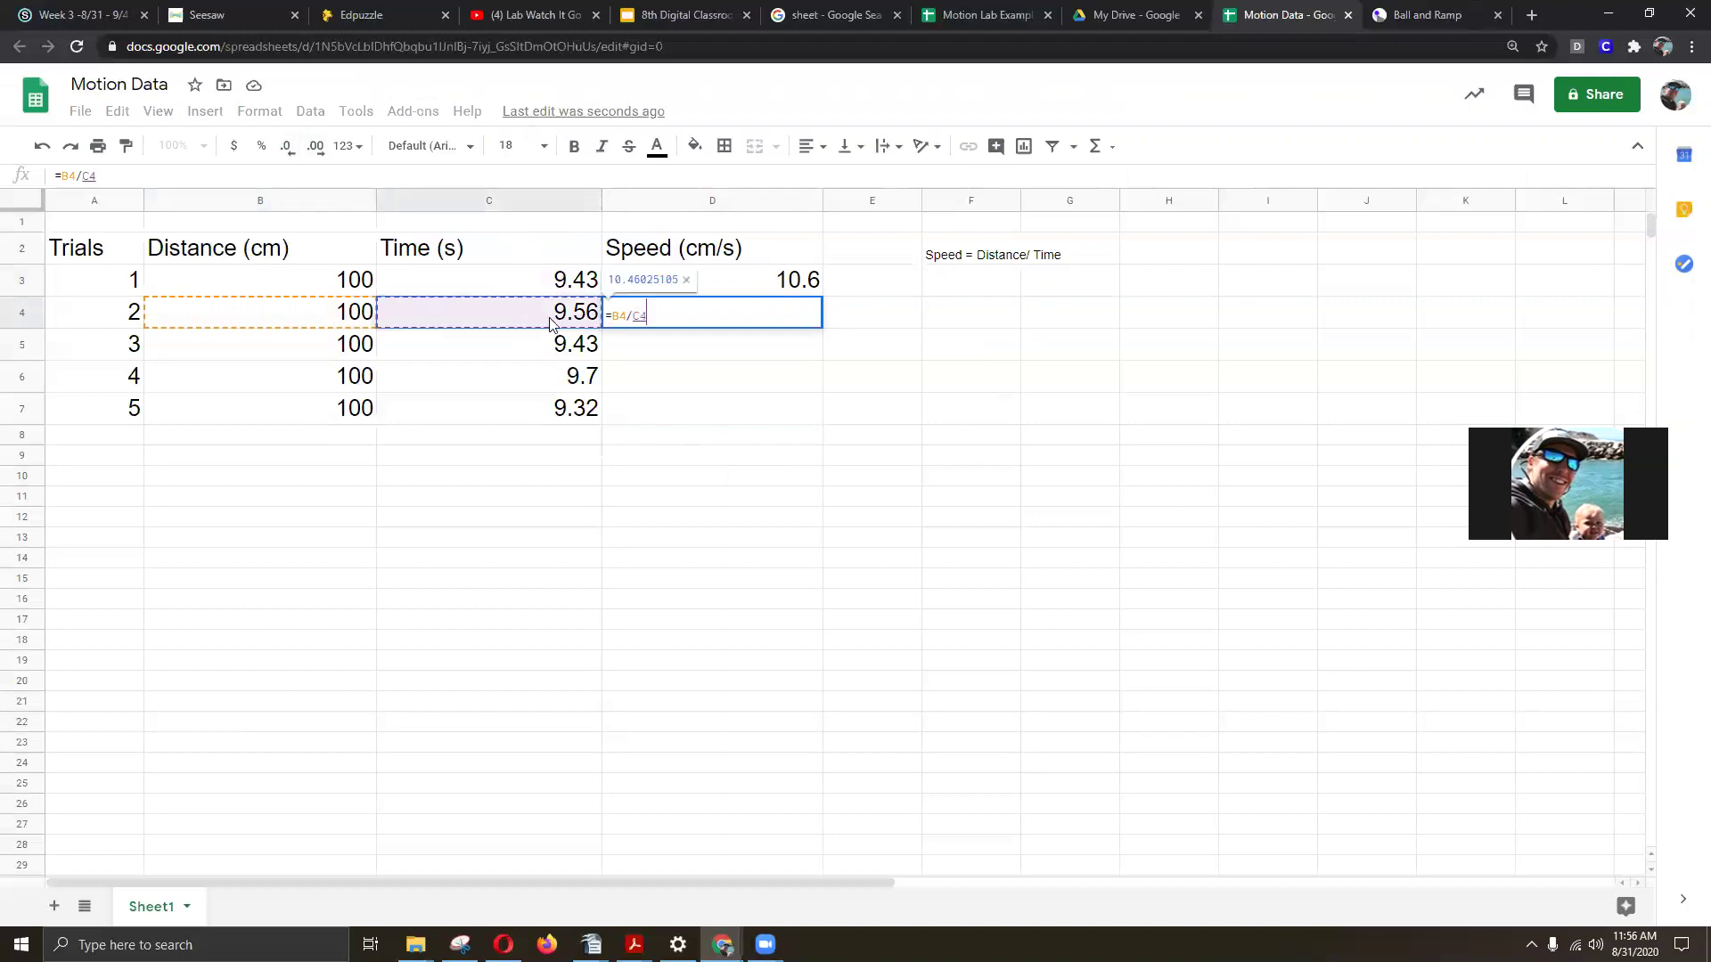
{"action": "key", "text": "Return"}
Reduce D4's decimal places so the speed displays 10.5
{"action": "left_click", "coordinate": [684, 316]}
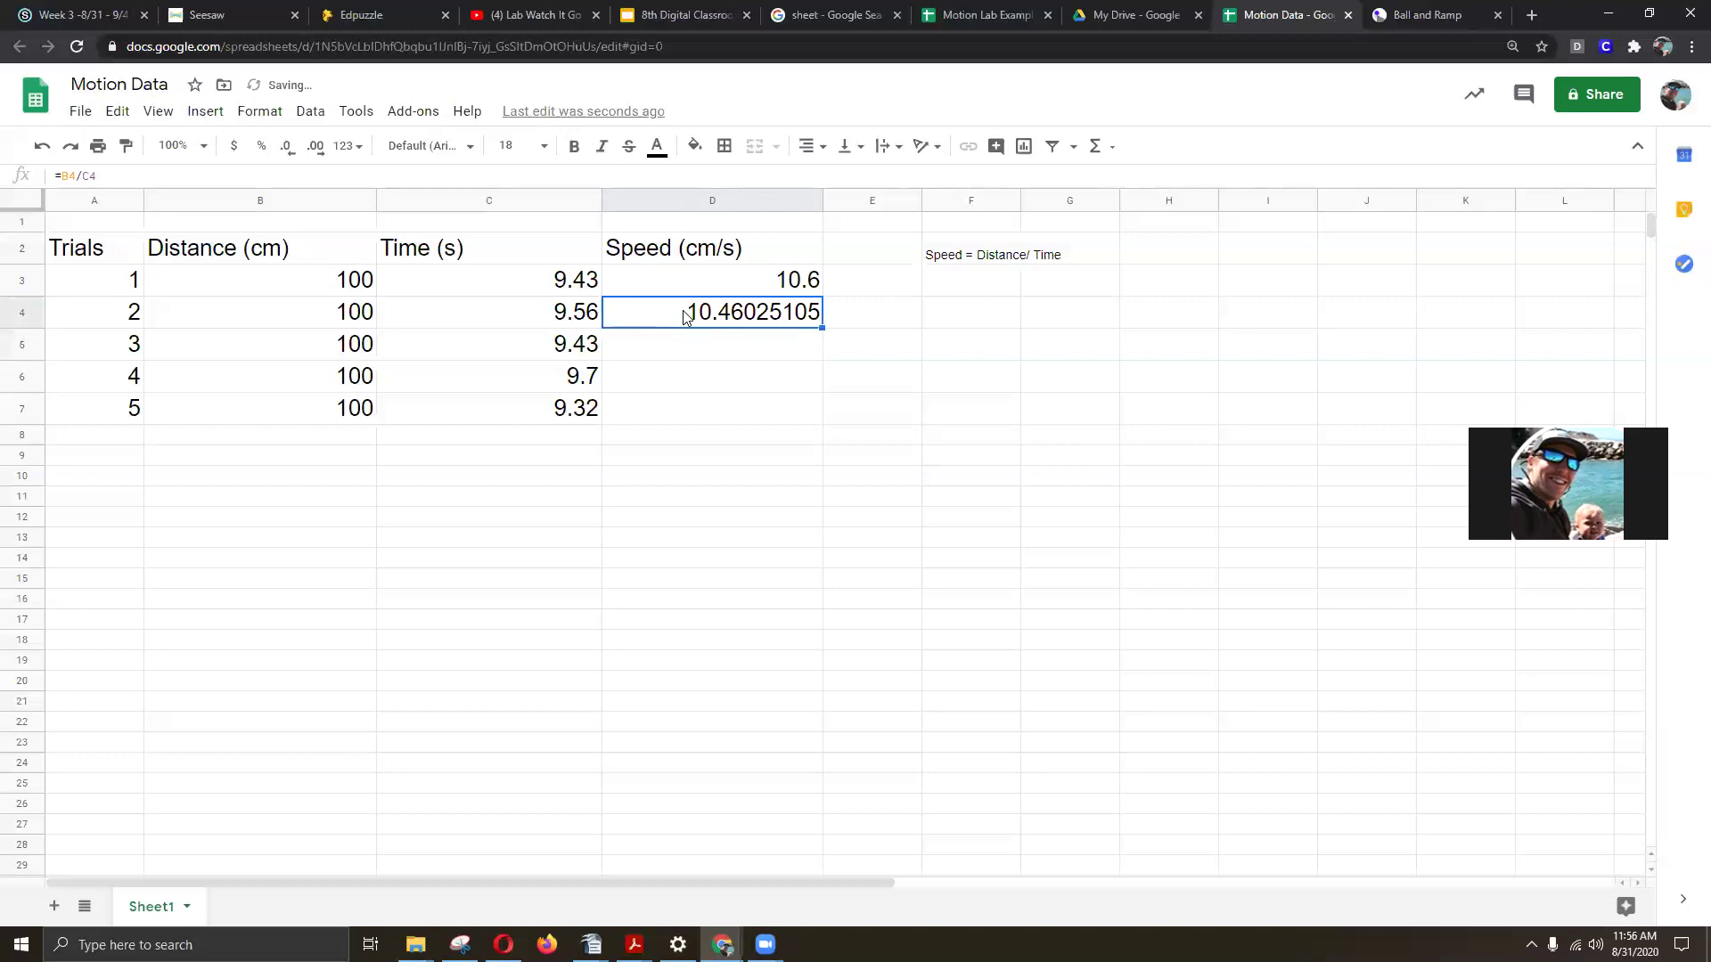
{"action": "triple_click", "coordinate": [315, 149]}
{"action": "left_click", "coordinate": [283, 150]}
{"action": "triple_click", "coordinate": [284, 150]}
{"action": "triple_click", "coordinate": [283, 150]}
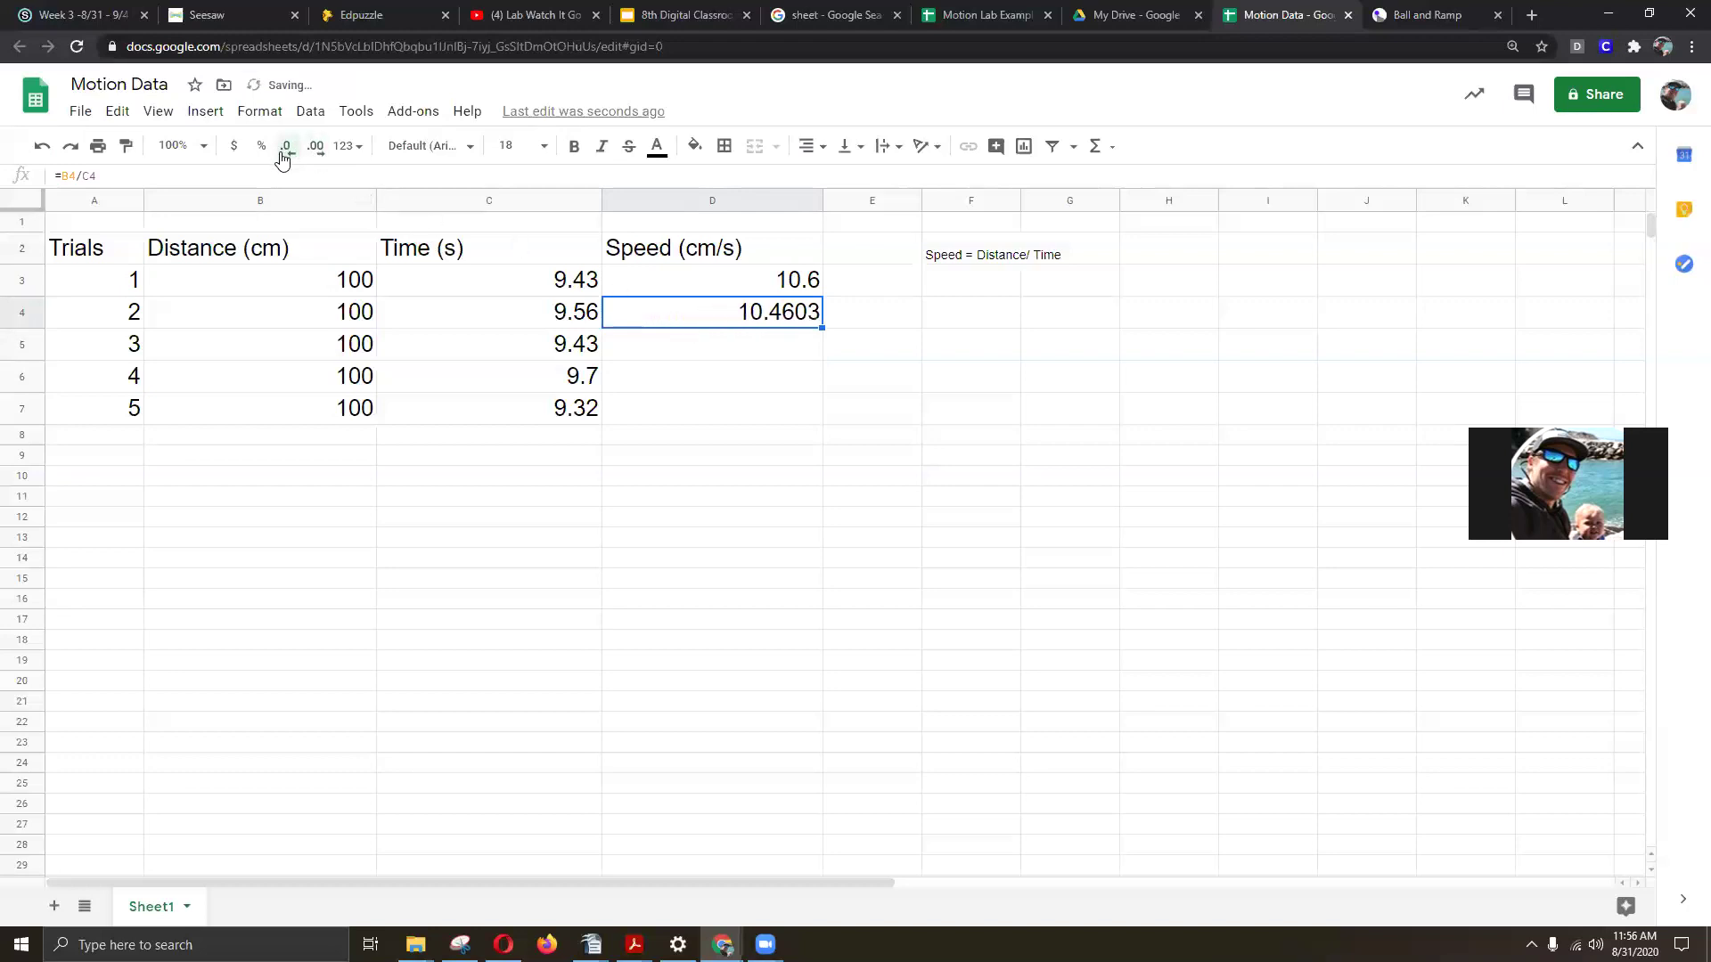
{"action": "left_click", "coordinate": [283, 150]}
{"action": "left_click", "coordinate": [283, 150]}
{"action": "left_click", "coordinate": [283, 149]}
Select the computed speeds D3:D4, then move down to the empty speed cells from D5
{"action": "left_click", "coordinate": [704, 282]}
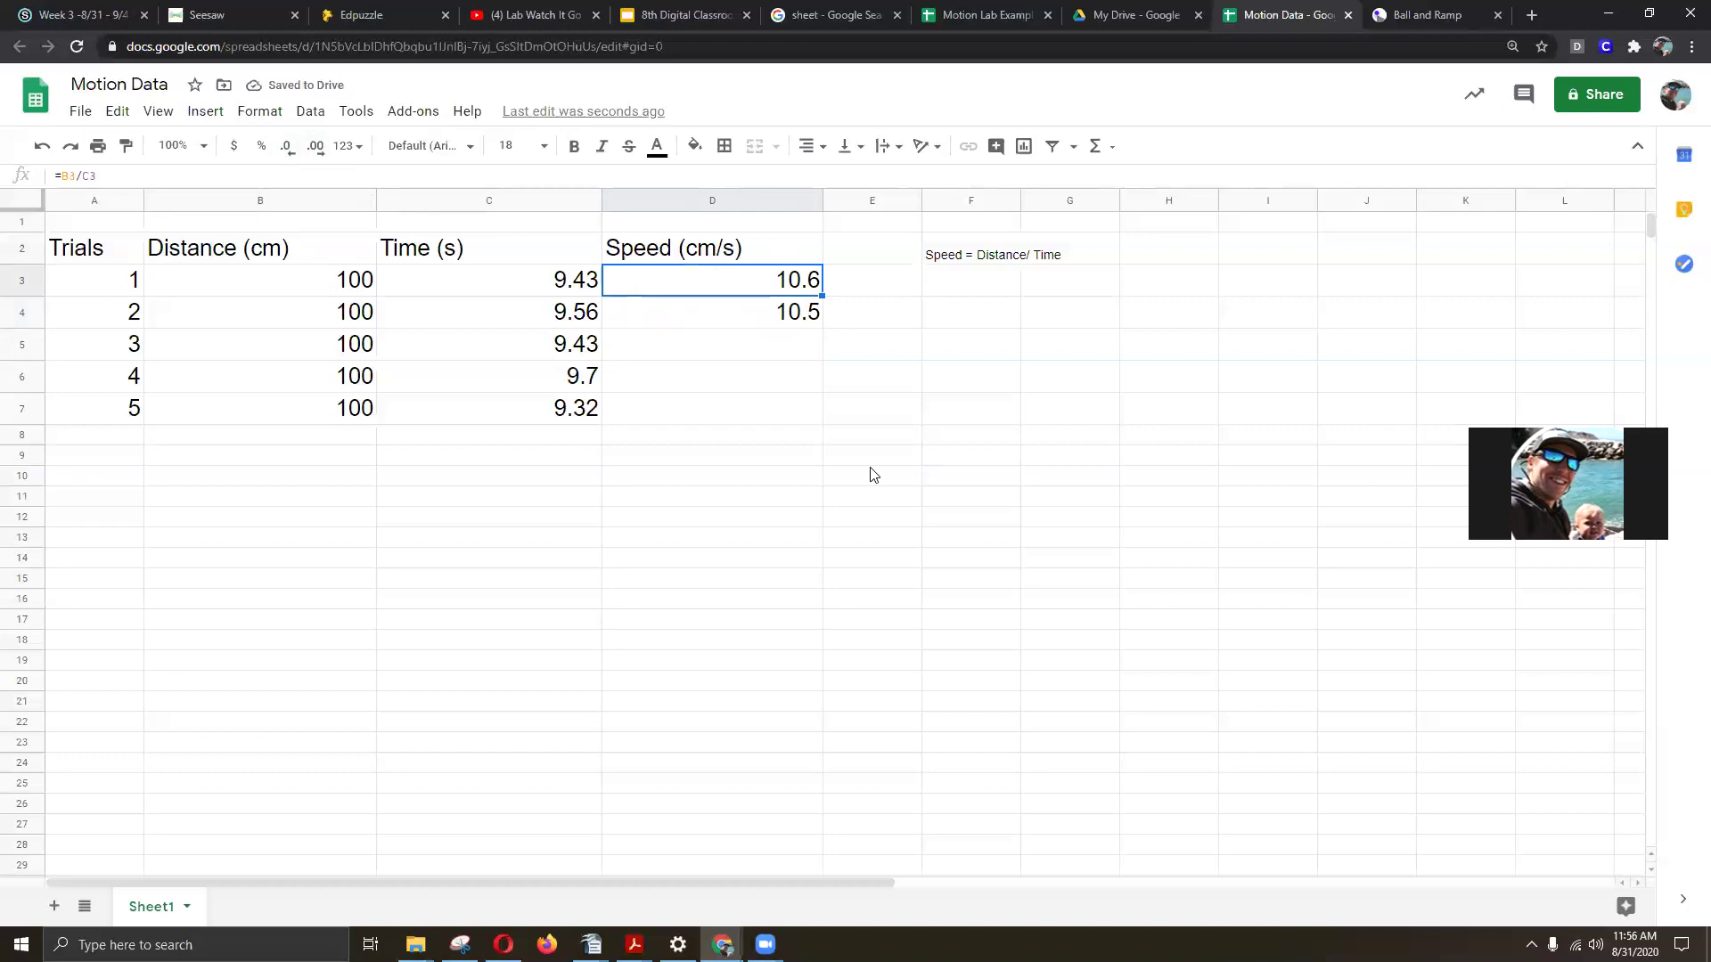
{"action": "left_click_drag", "start_coordinate": [776, 290], "coordinate": [773, 322]}
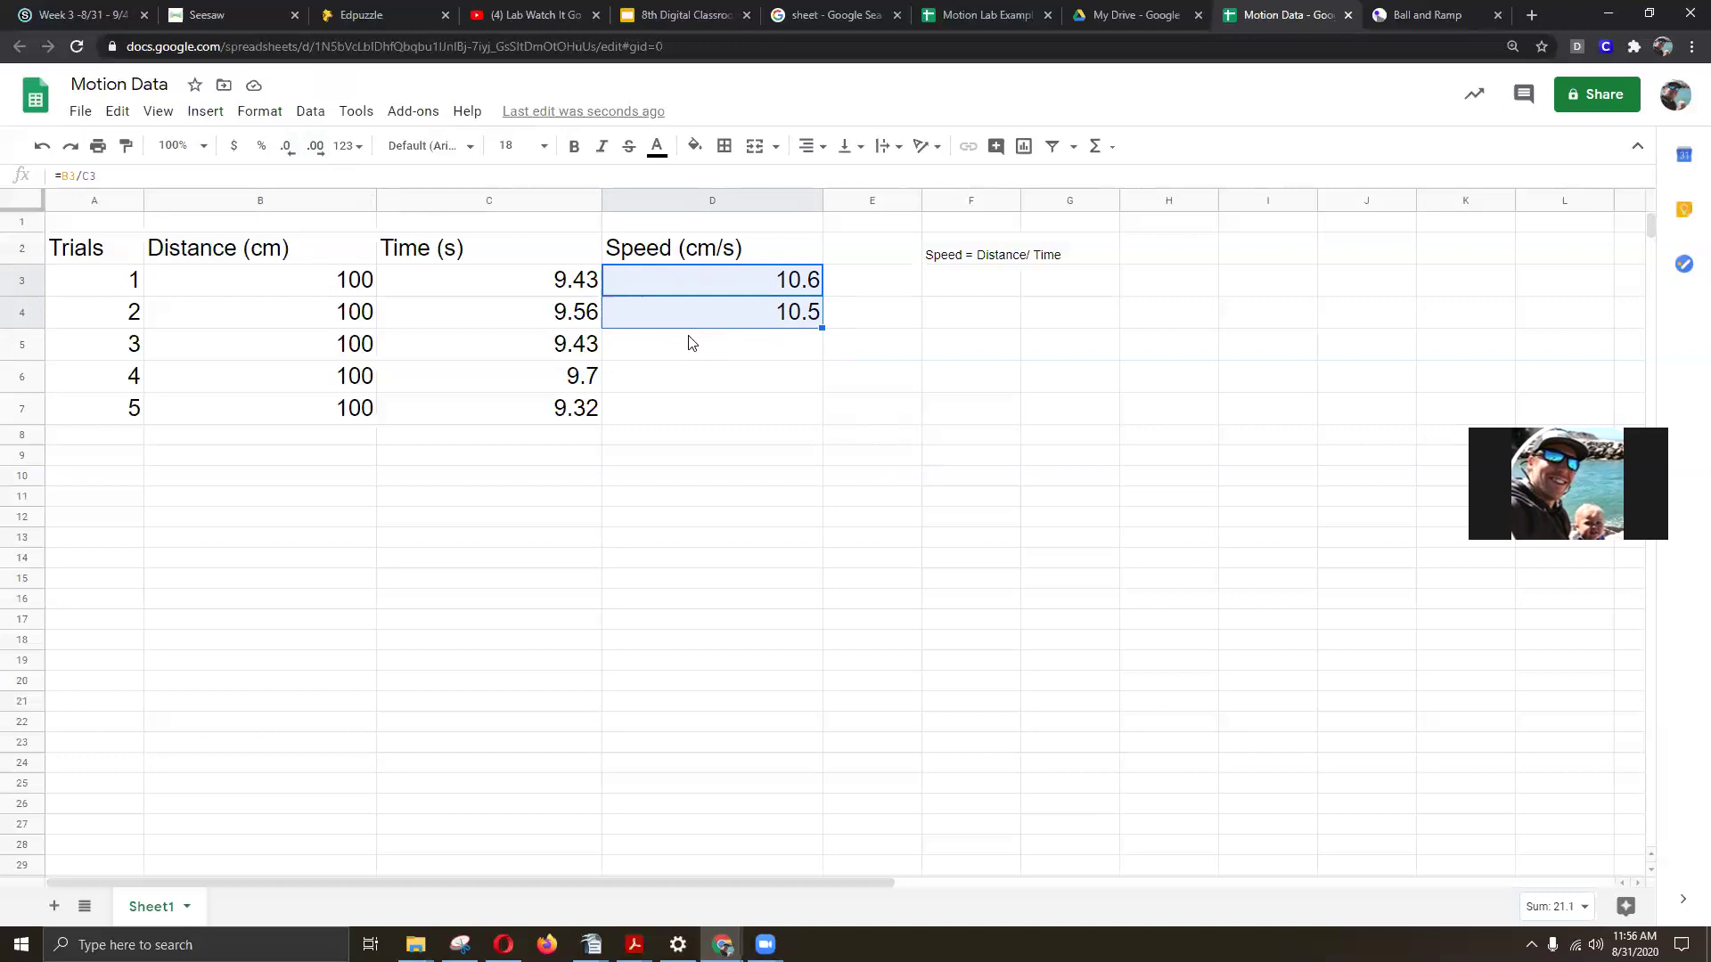
{"action": "left_click", "coordinate": [698, 359]}
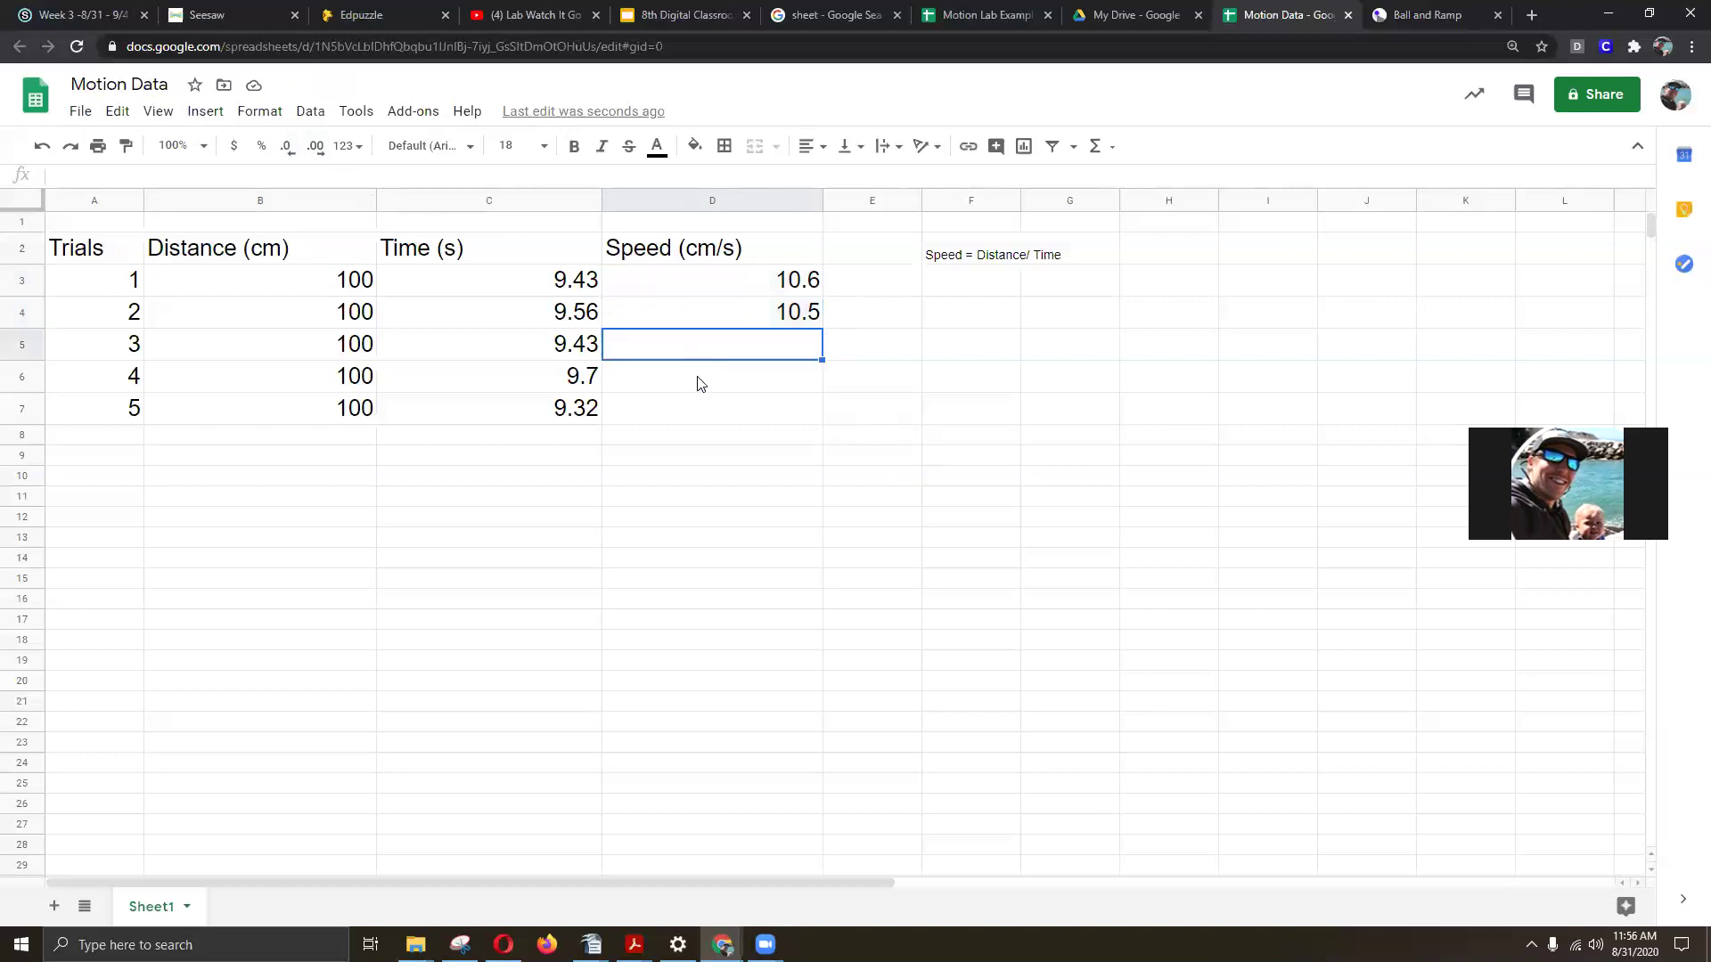
{"action": "key", "text": "Down"}
{"action": "key", "text": "Down"}
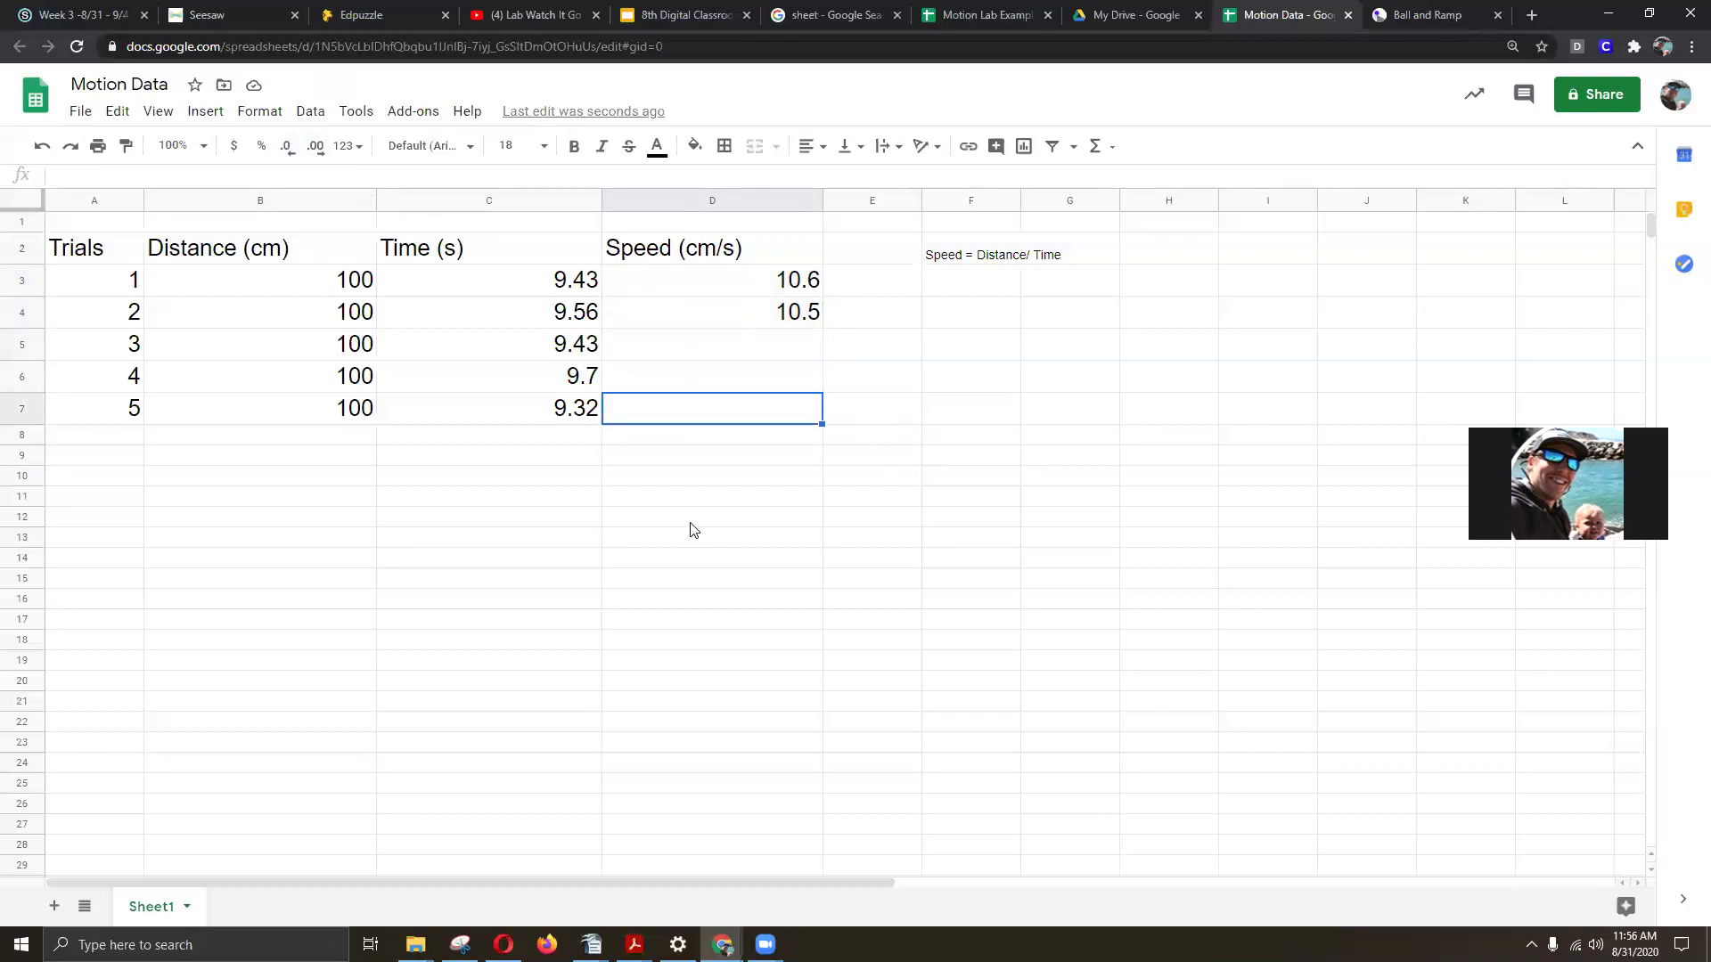
Fill the speed formula from D3:D4 down to D7 for trials 3–5
{"action": "left_click", "coordinate": [509, 355]}
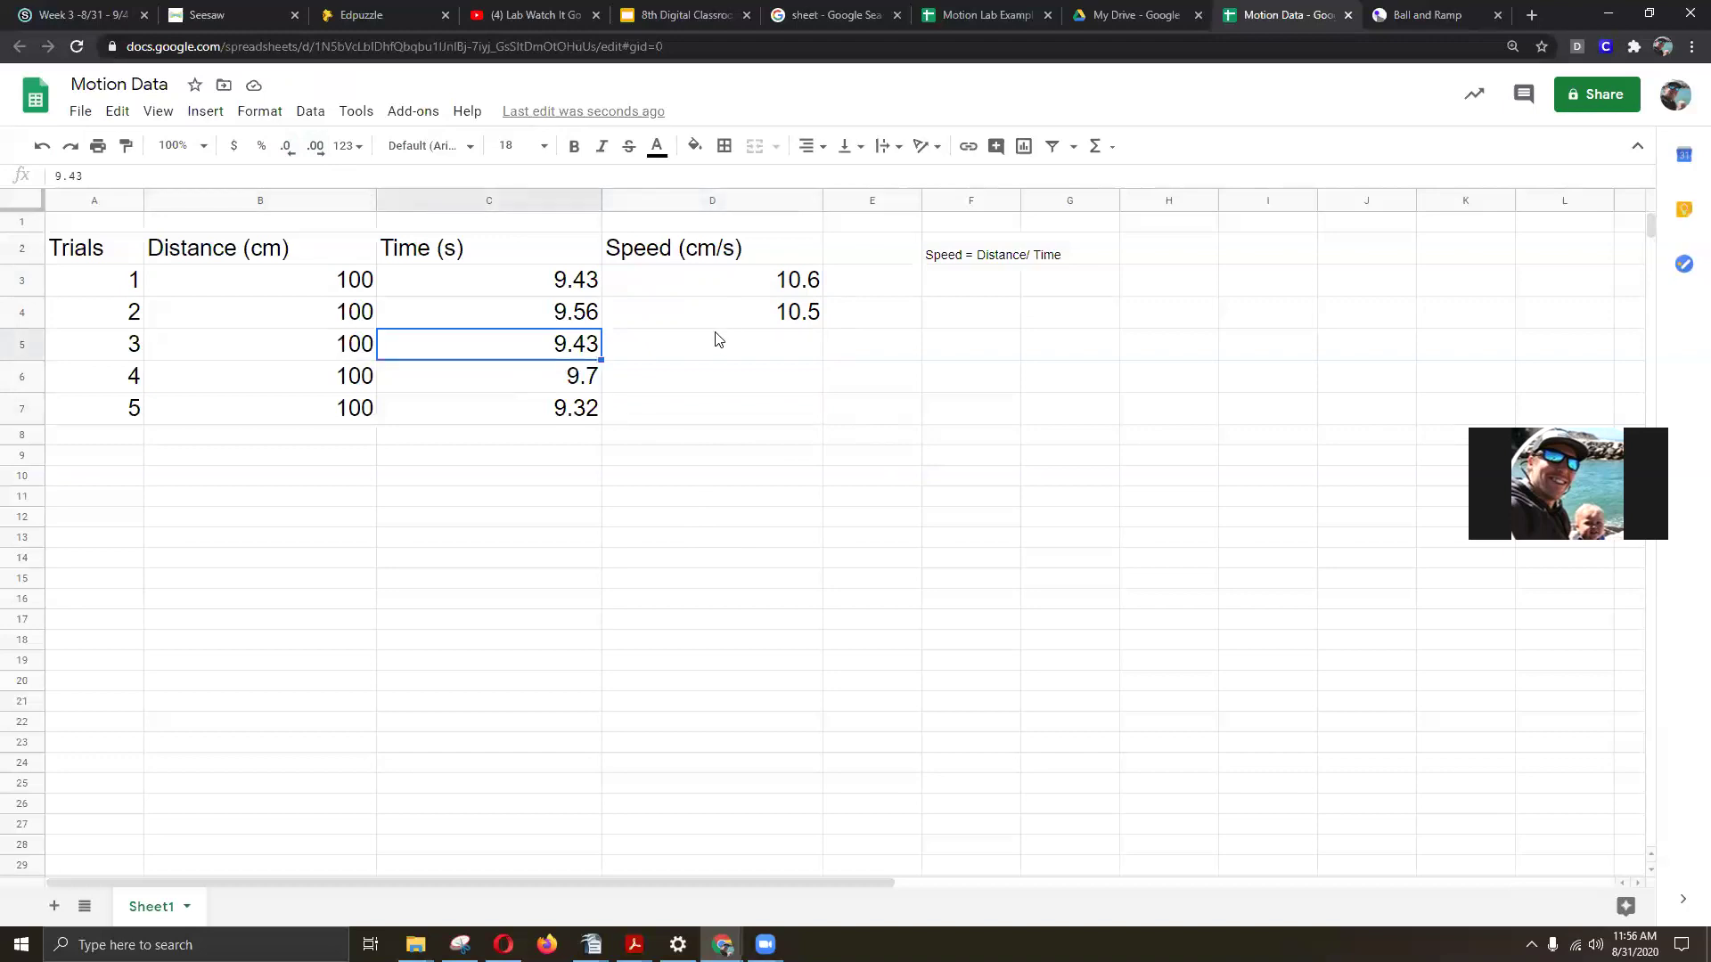
{"action": "left_click_drag", "start_coordinate": [714, 294], "coordinate": [784, 321]}
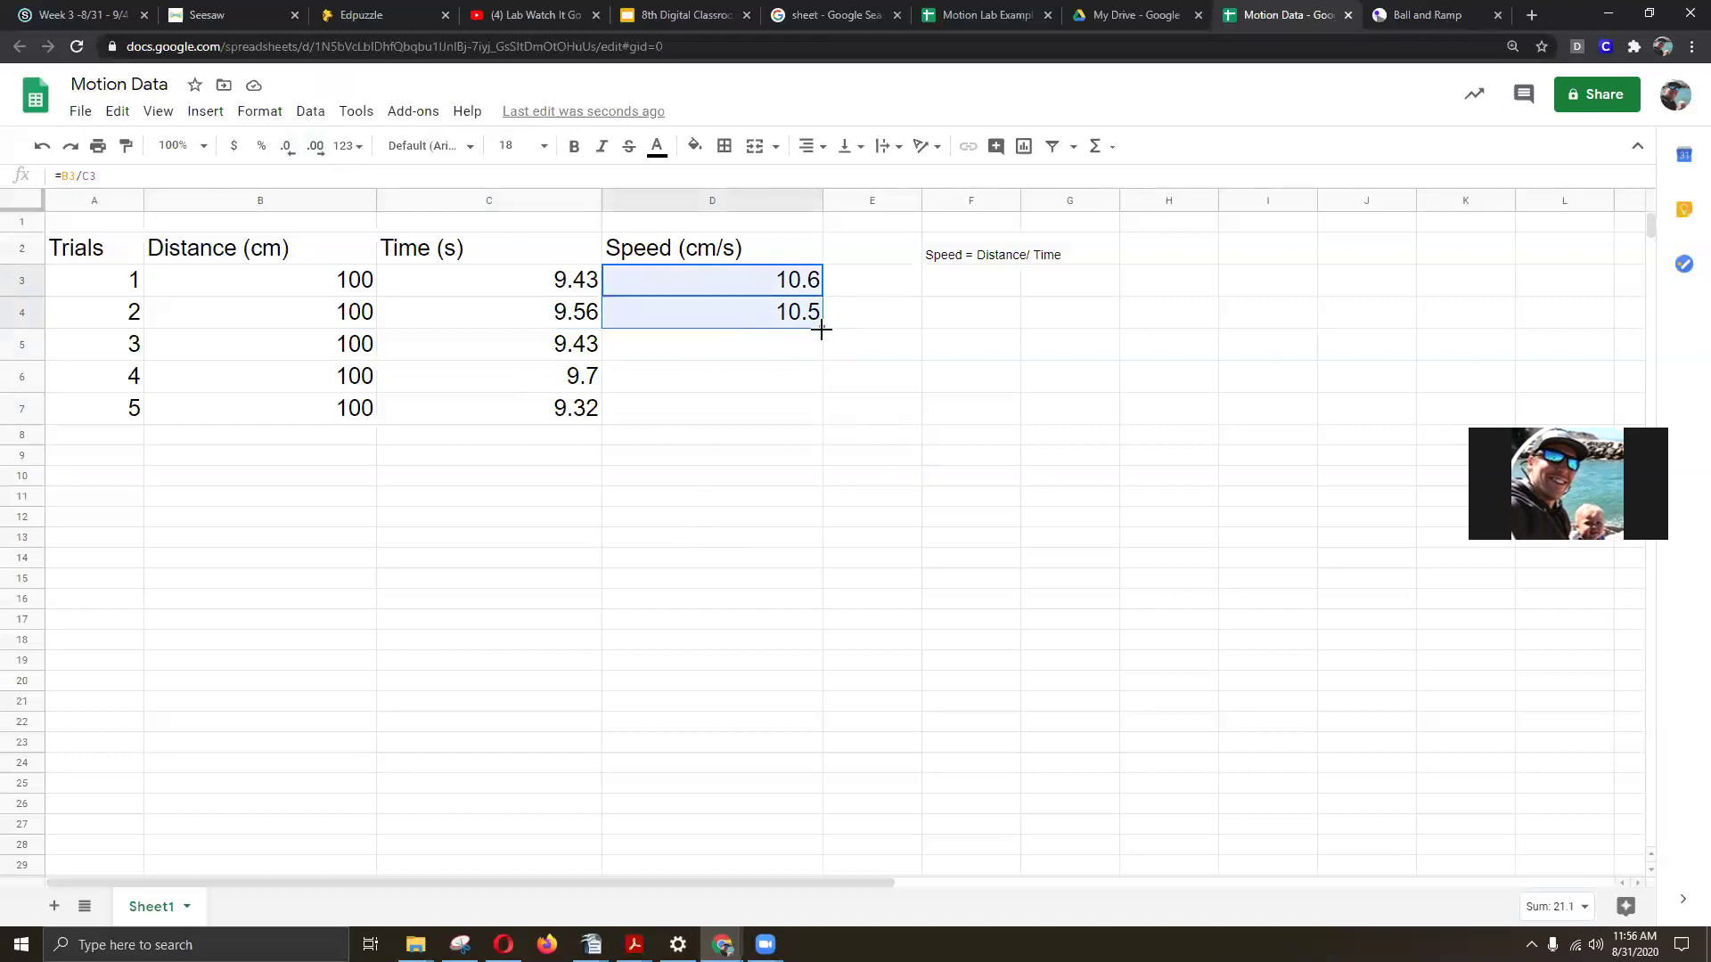
{"action": "left_click_drag", "start_coordinate": [821, 329], "coordinate": [819, 415]}
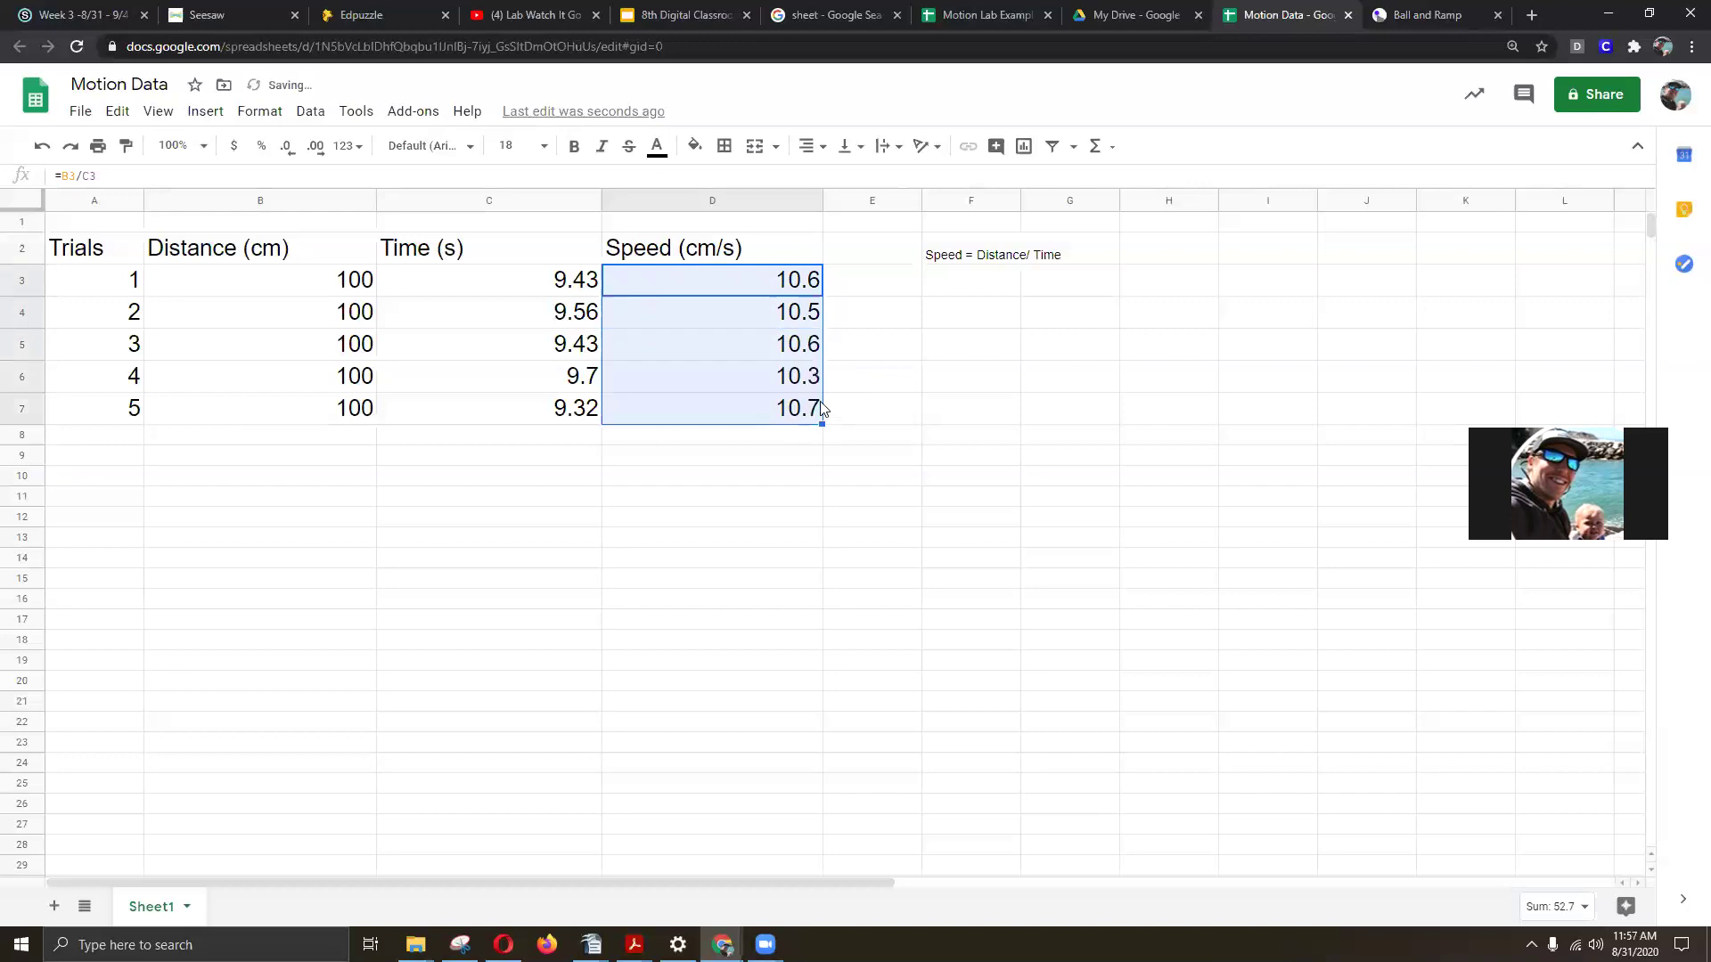
Check the copied formulas in D5, D6 and D7, leaving them unchanged (10.6, 10.3, 10.7)
{"action": "left_click", "coordinate": [671, 351]}
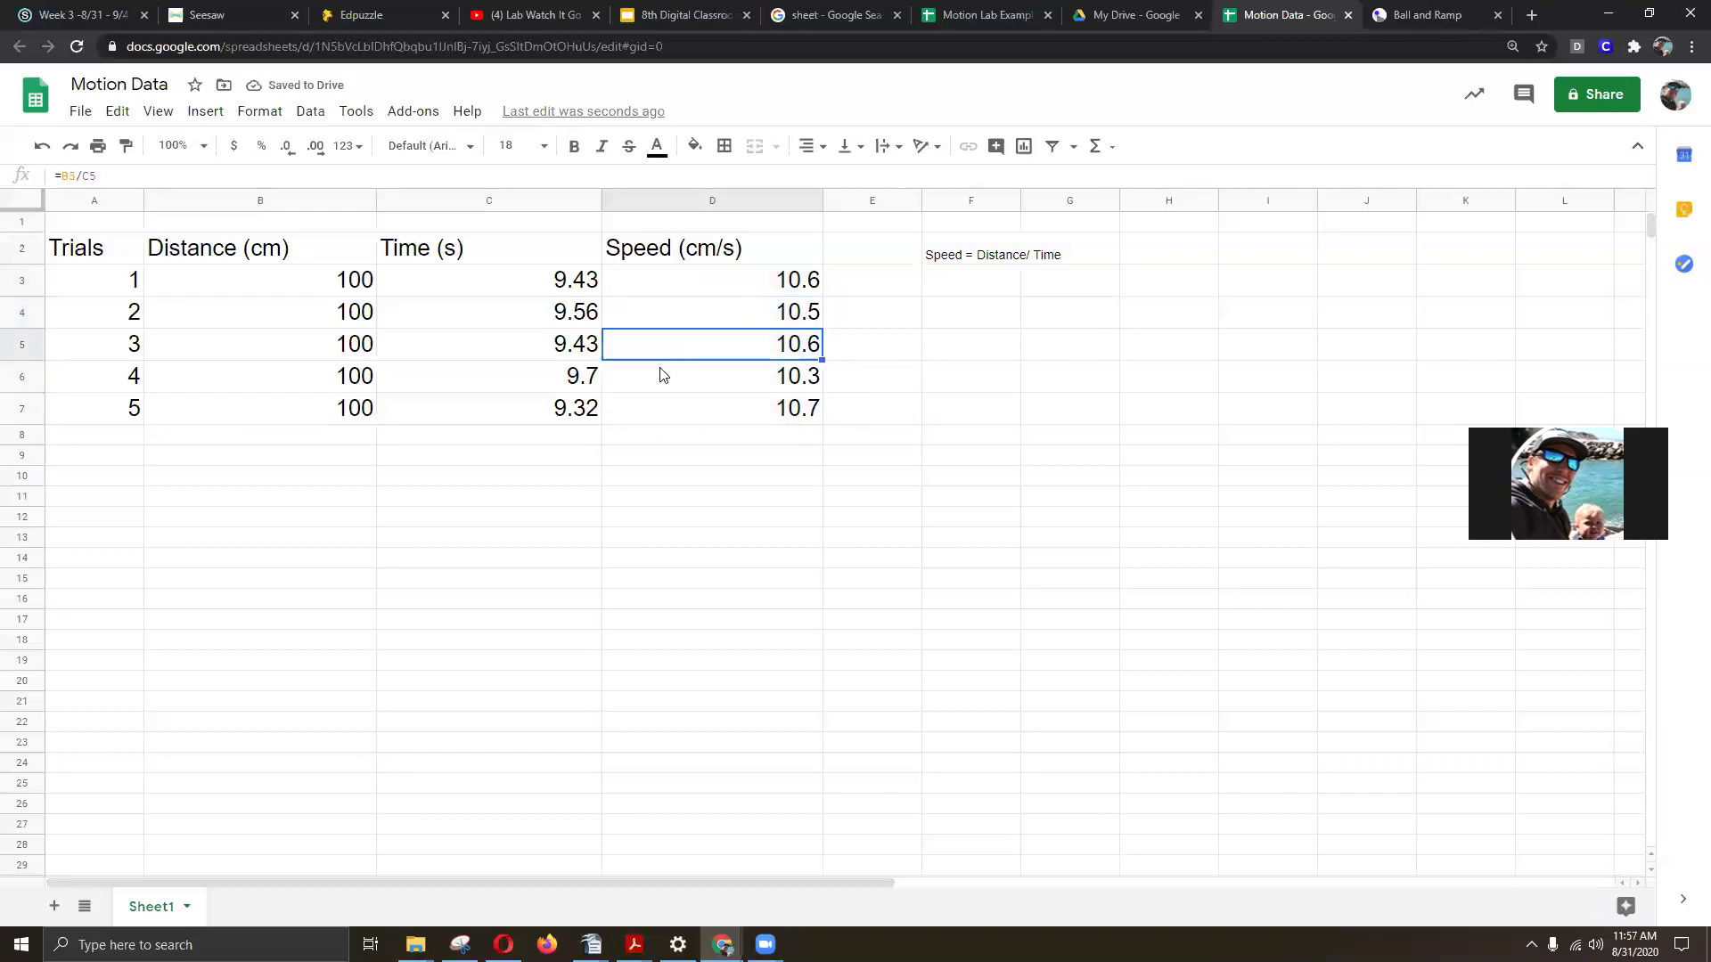
{"action": "left_click", "coordinate": [659, 377]}
{"action": "left_click", "coordinate": [661, 409]}
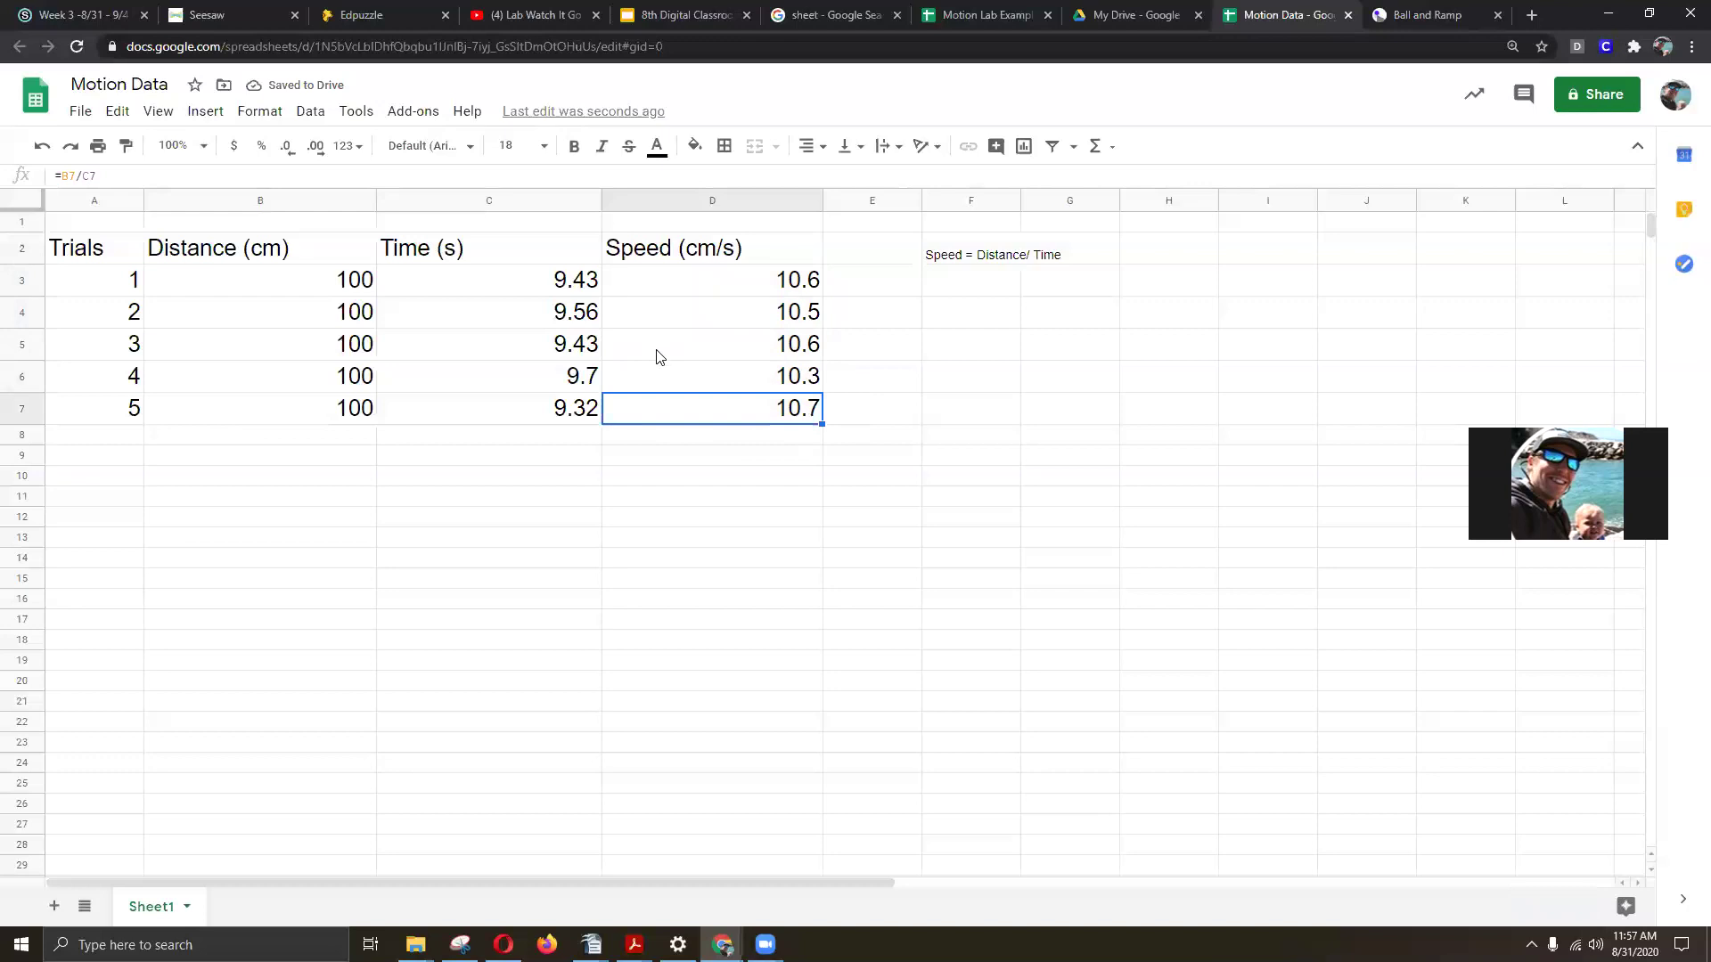
{"action": "left_click", "coordinate": [659, 356]}
{"action": "double_click", "coordinate": [663, 352]}
{"action": "double_click", "coordinate": [638, 347]}
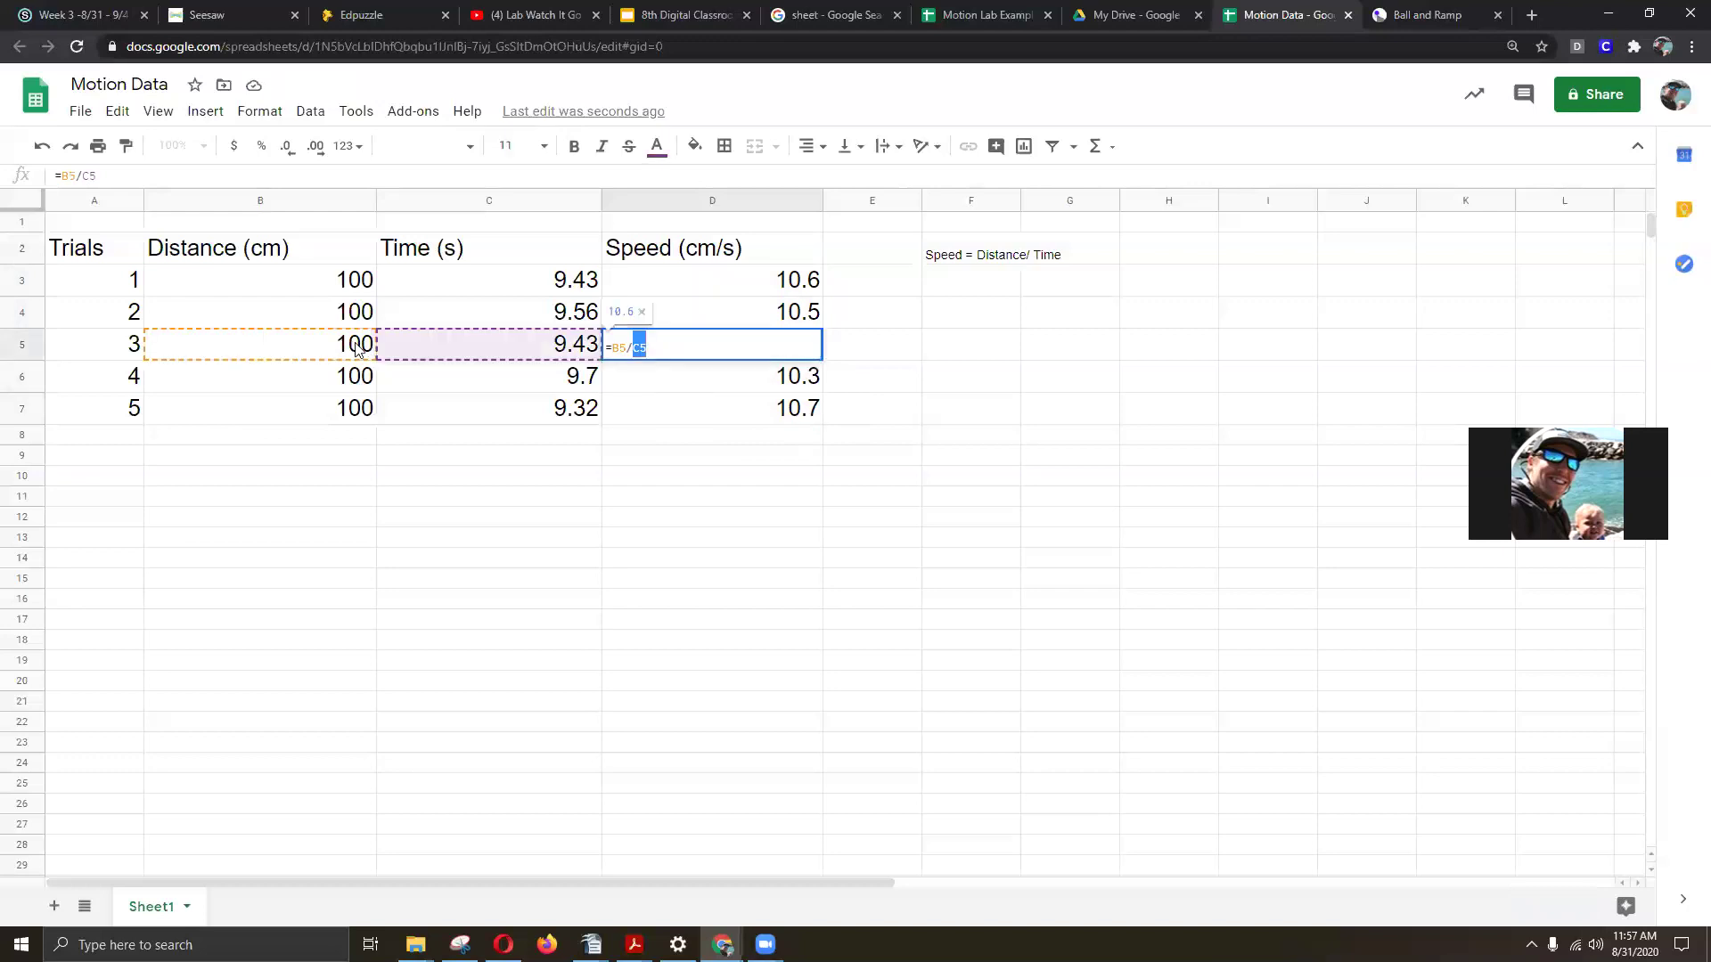
{"action": "key", "text": "Return"}
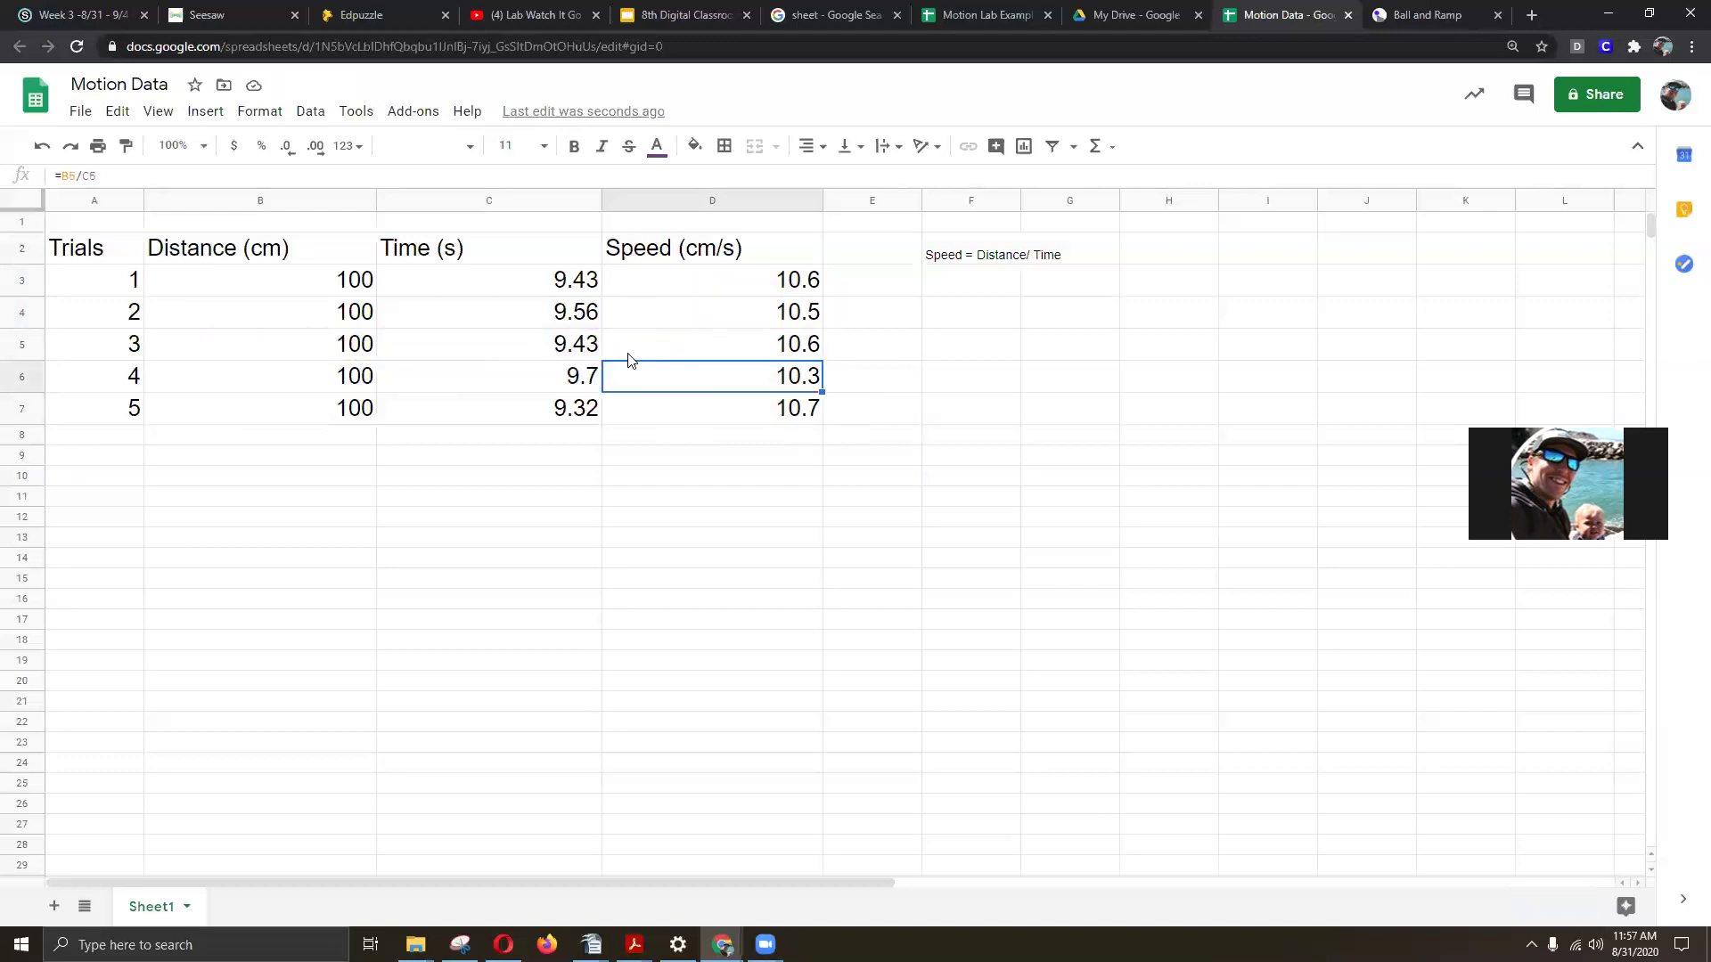
{"action": "double_click", "coordinate": [642, 378]}
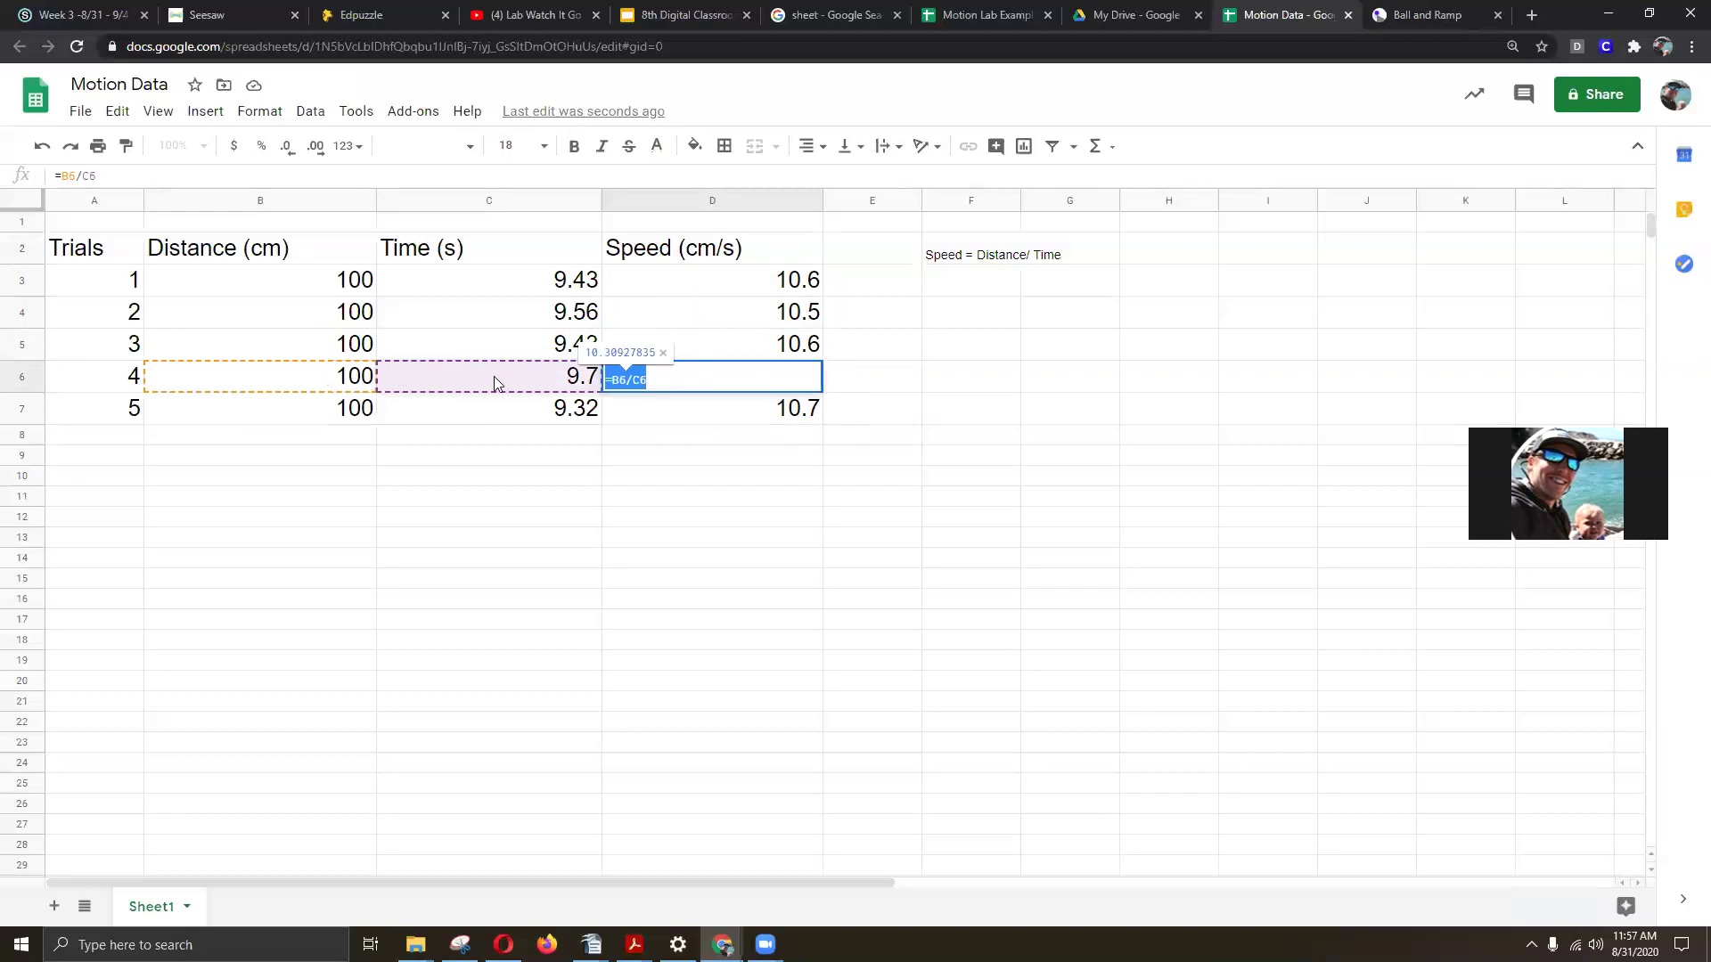
{"action": "key", "text": "Return"}
{"action": "double_click", "coordinate": [638, 408]}
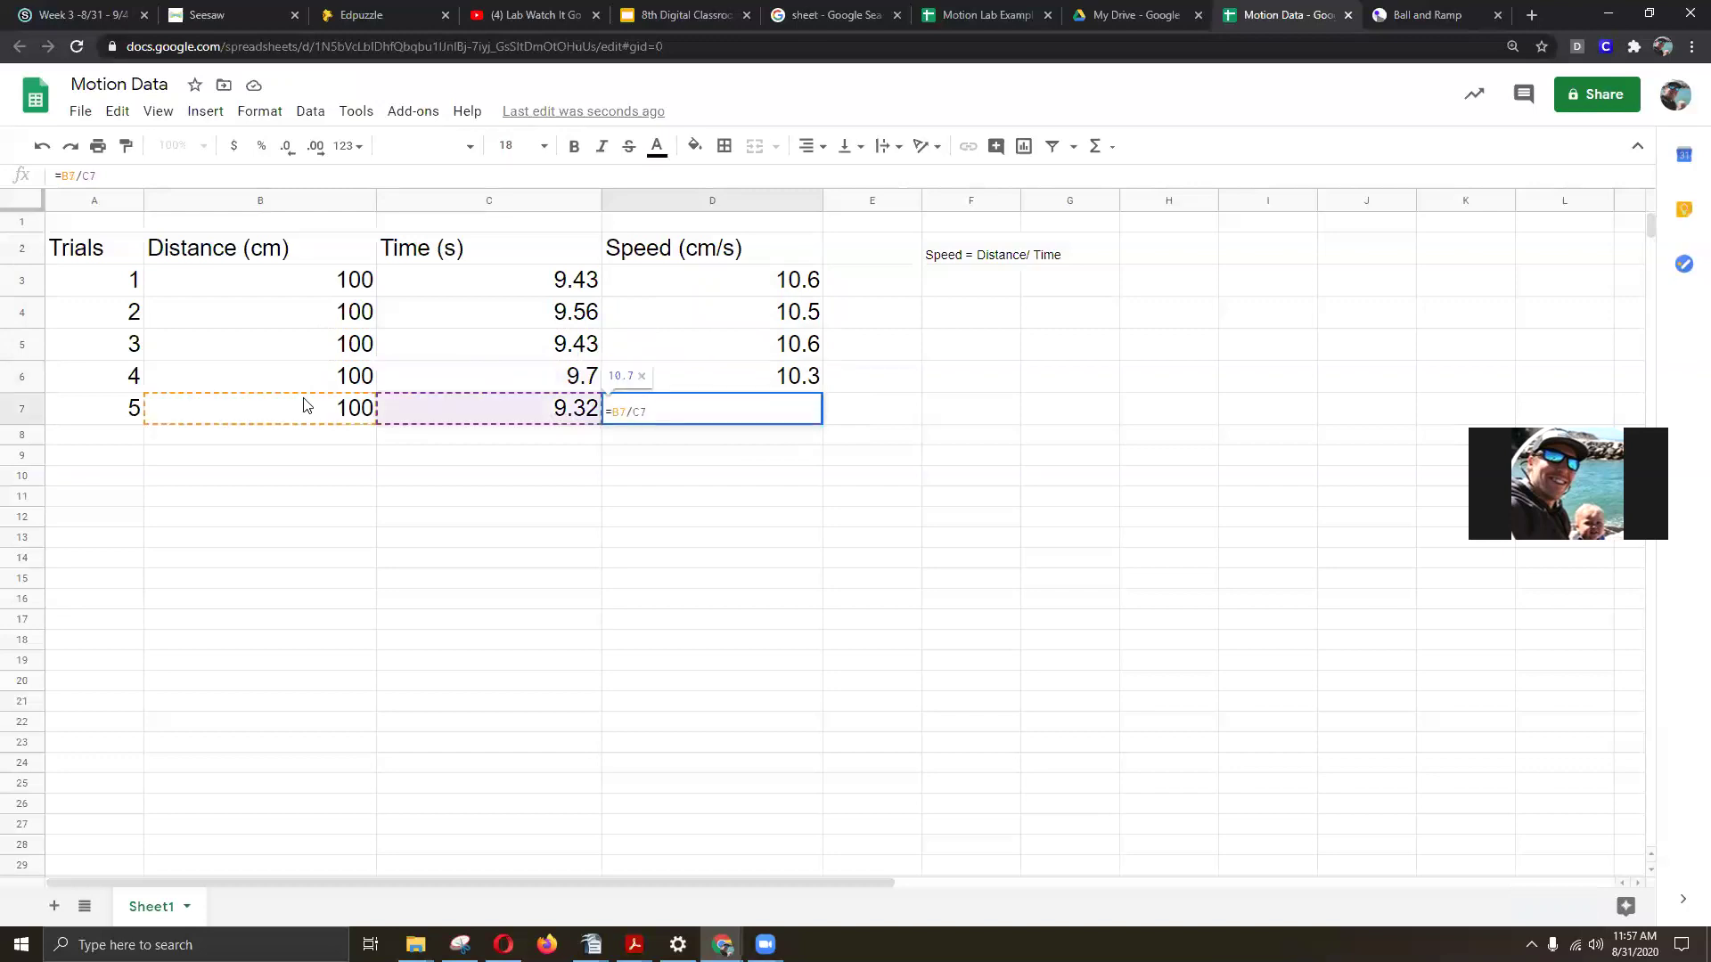
{"action": "key", "text": "Return"}
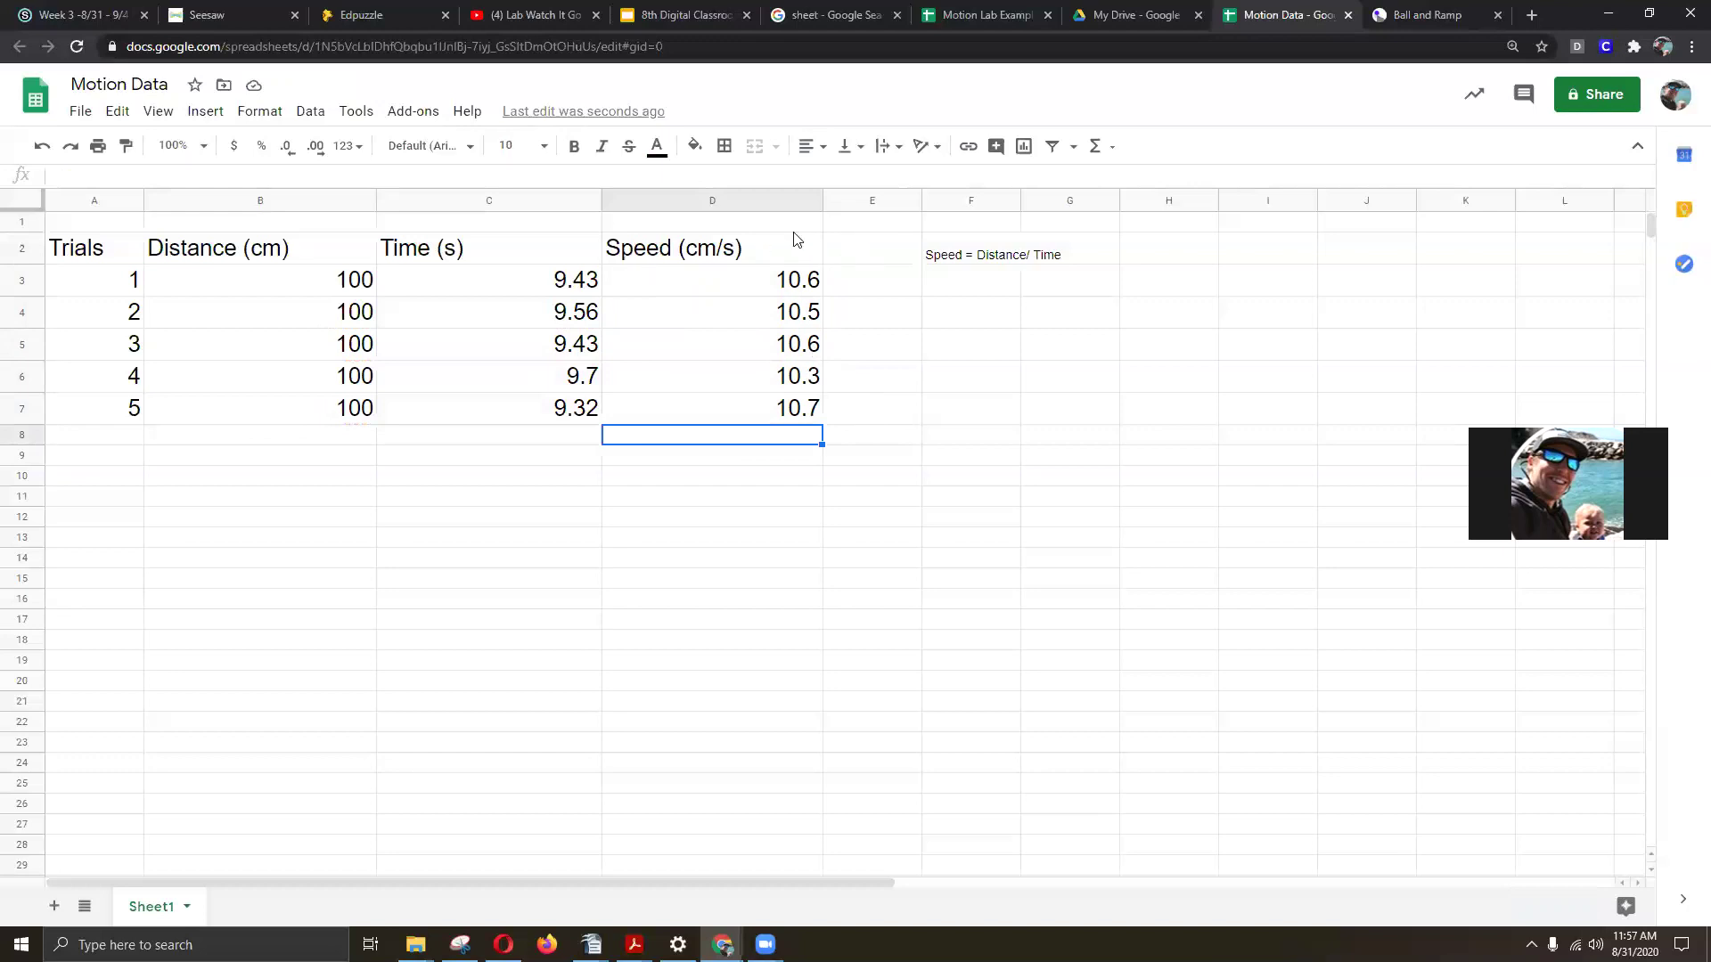
Select the Distance and Time block, trying and undoing a move up one row
{"action": "left_click_drag", "start_coordinate": [795, 240], "coordinate": [110, 416]}
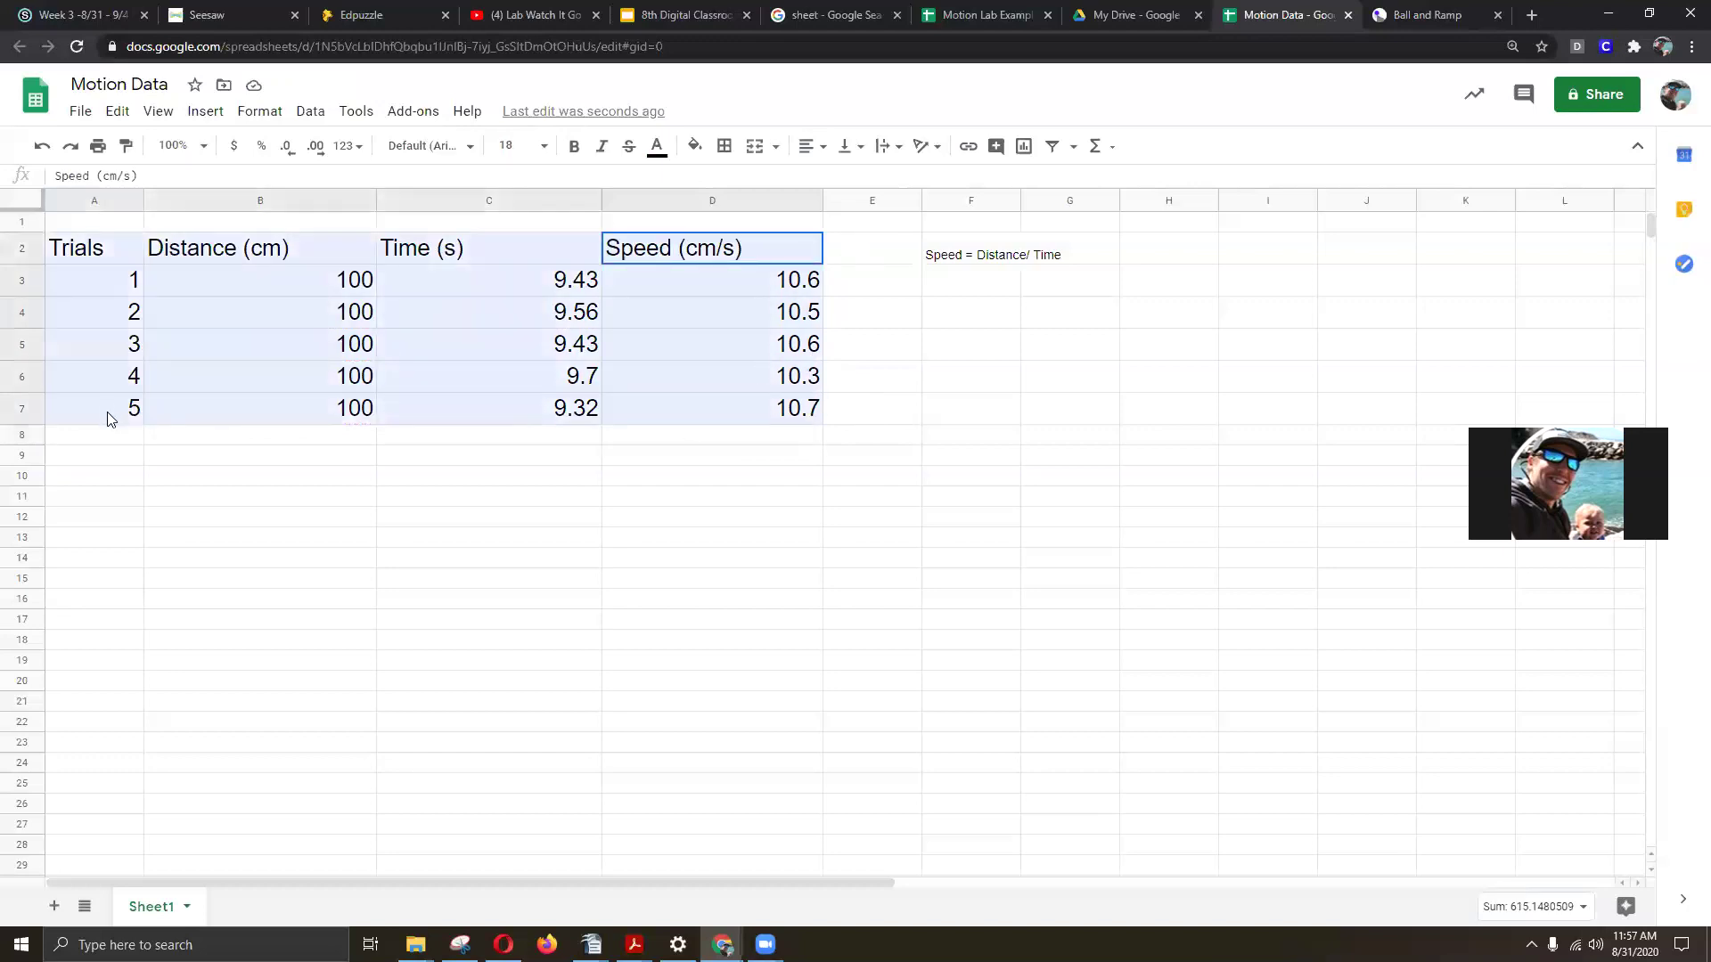
{"action": "left_click", "coordinate": [482, 720]}
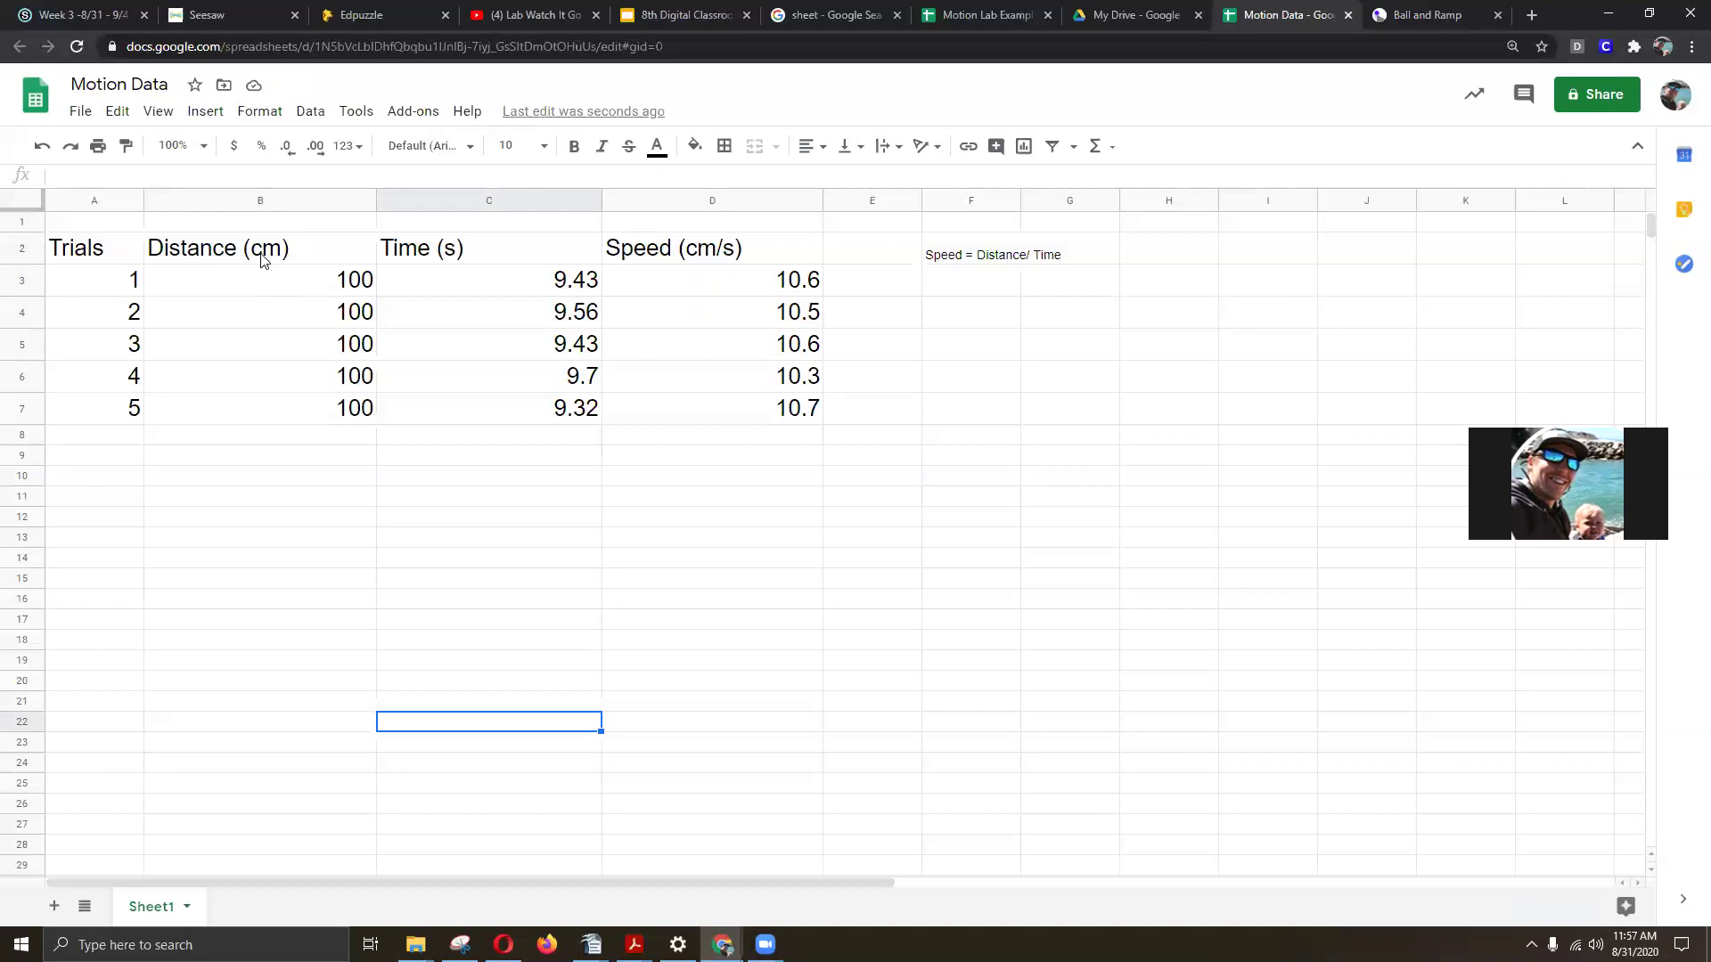
{"action": "left_click_drag", "start_coordinate": [261, 258], "coordinate": [499, 405]}
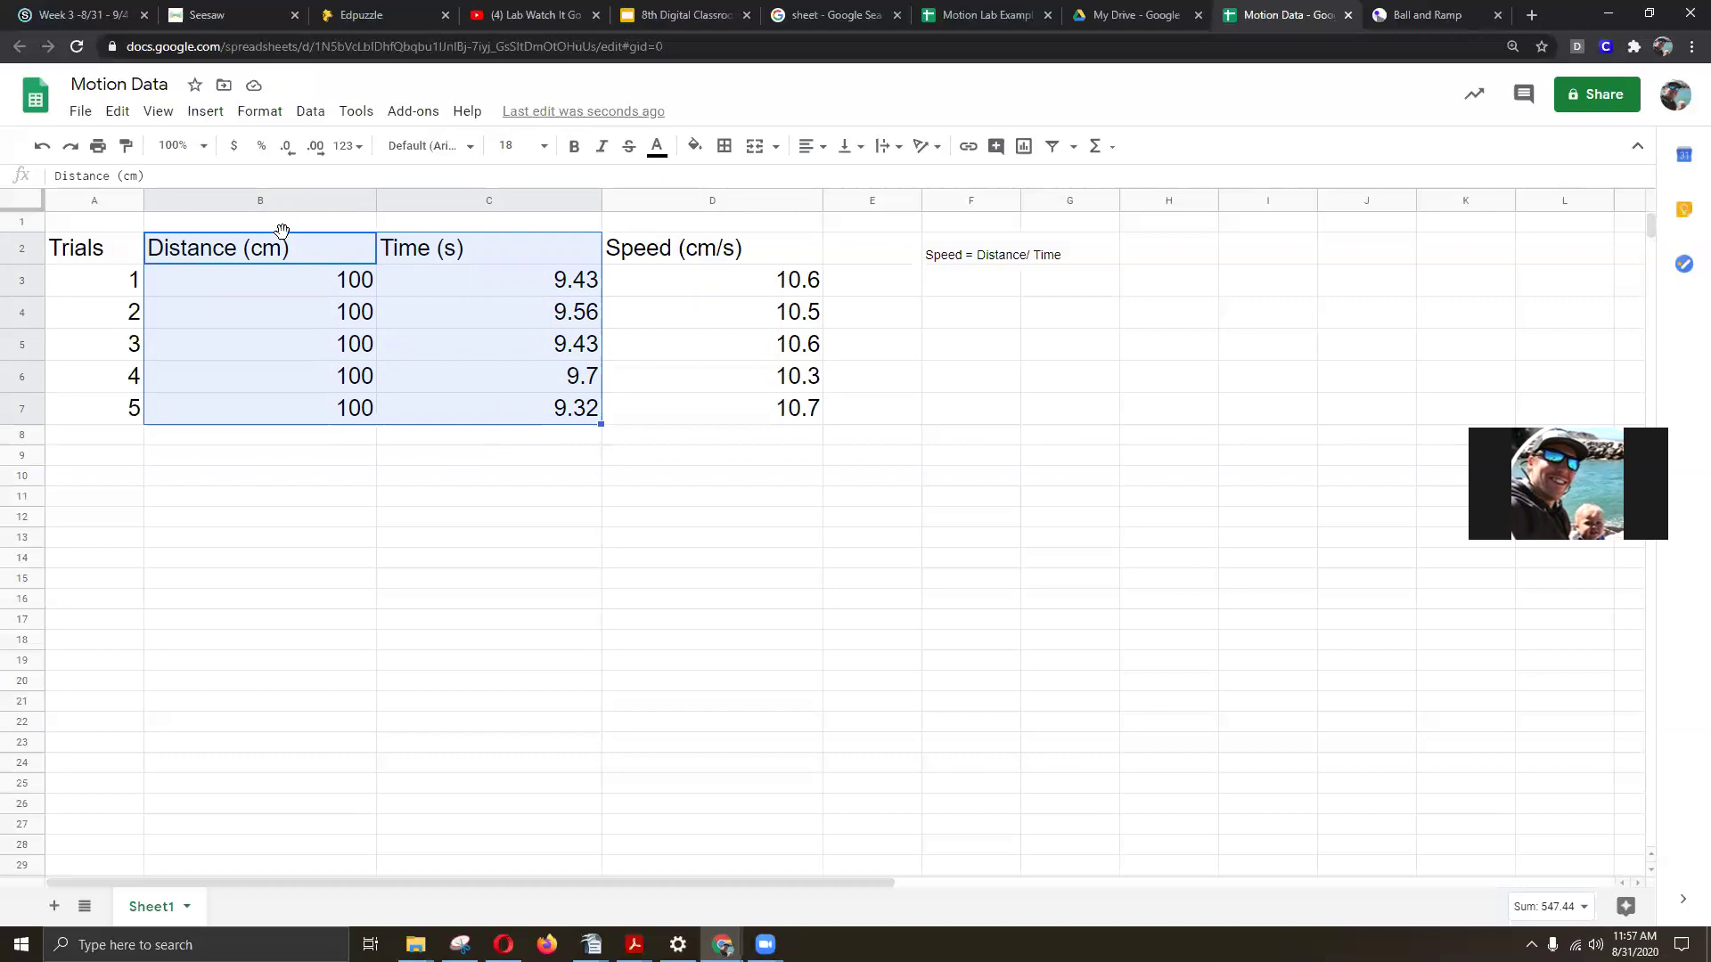
{"action": "left_click_drag", "start_coordinate": [279, 237], "coordinate": [285, 206]}
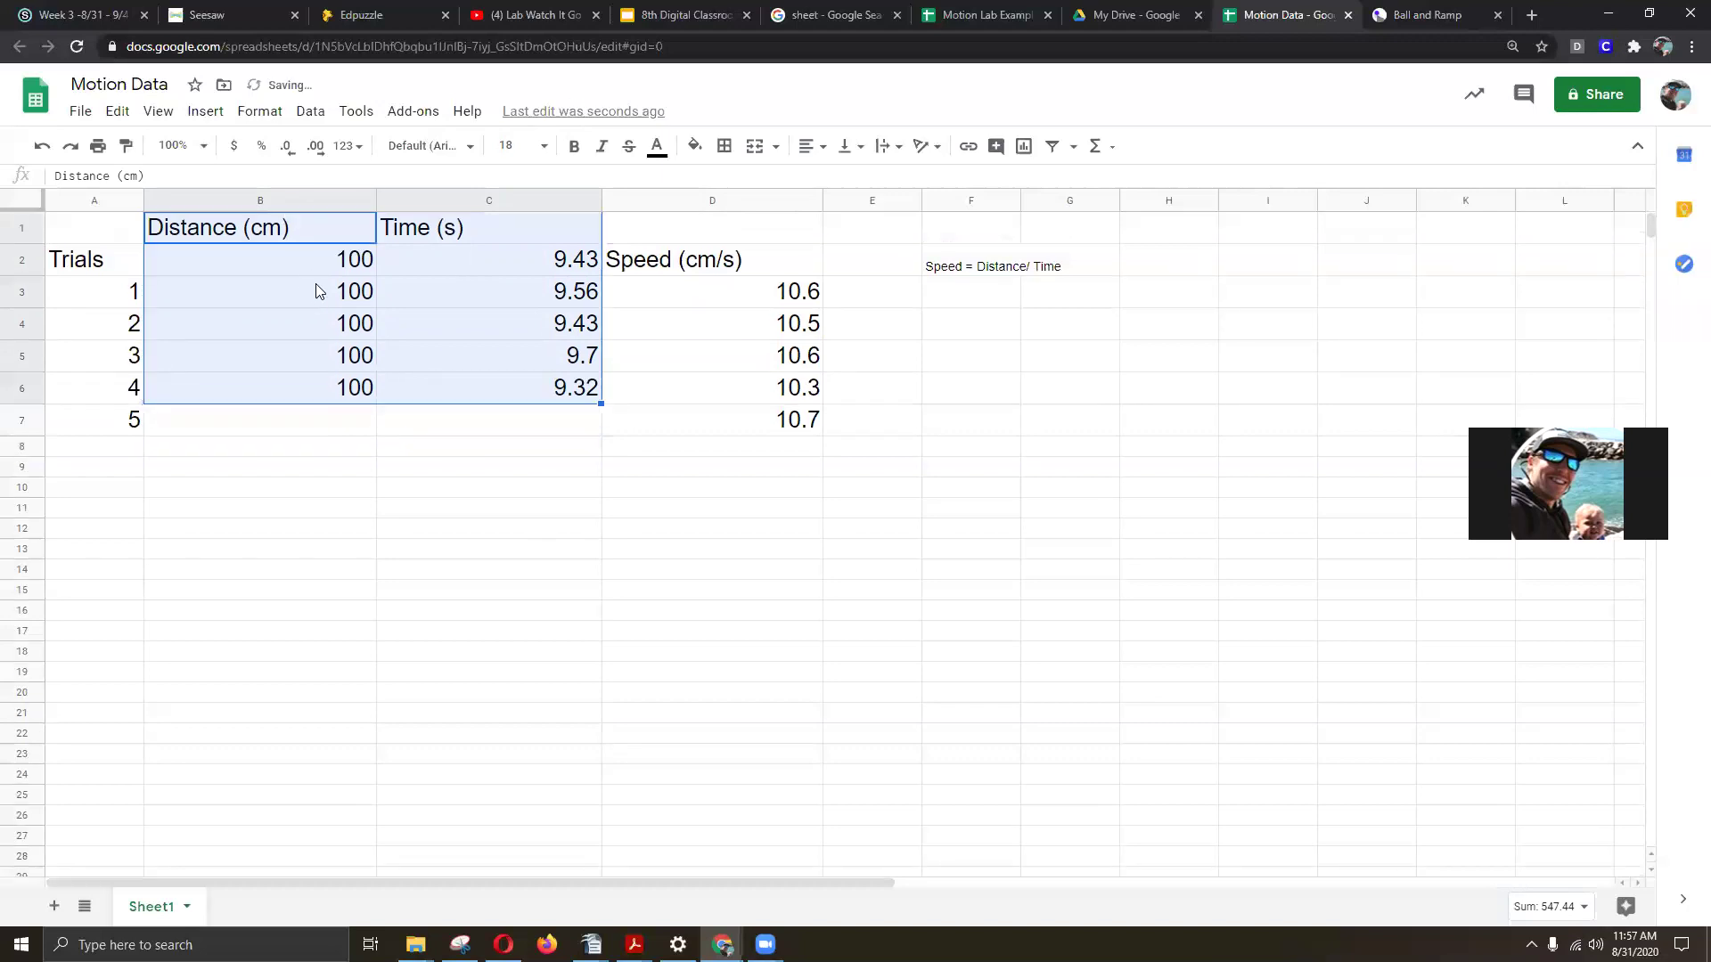
{"action": "key", "text": "ctrl+z"}
Label B1 'x' and C1 'y', then select the Distance and Time data B2:C7
{"action": "left_click", "coordinate": [293, 220]}
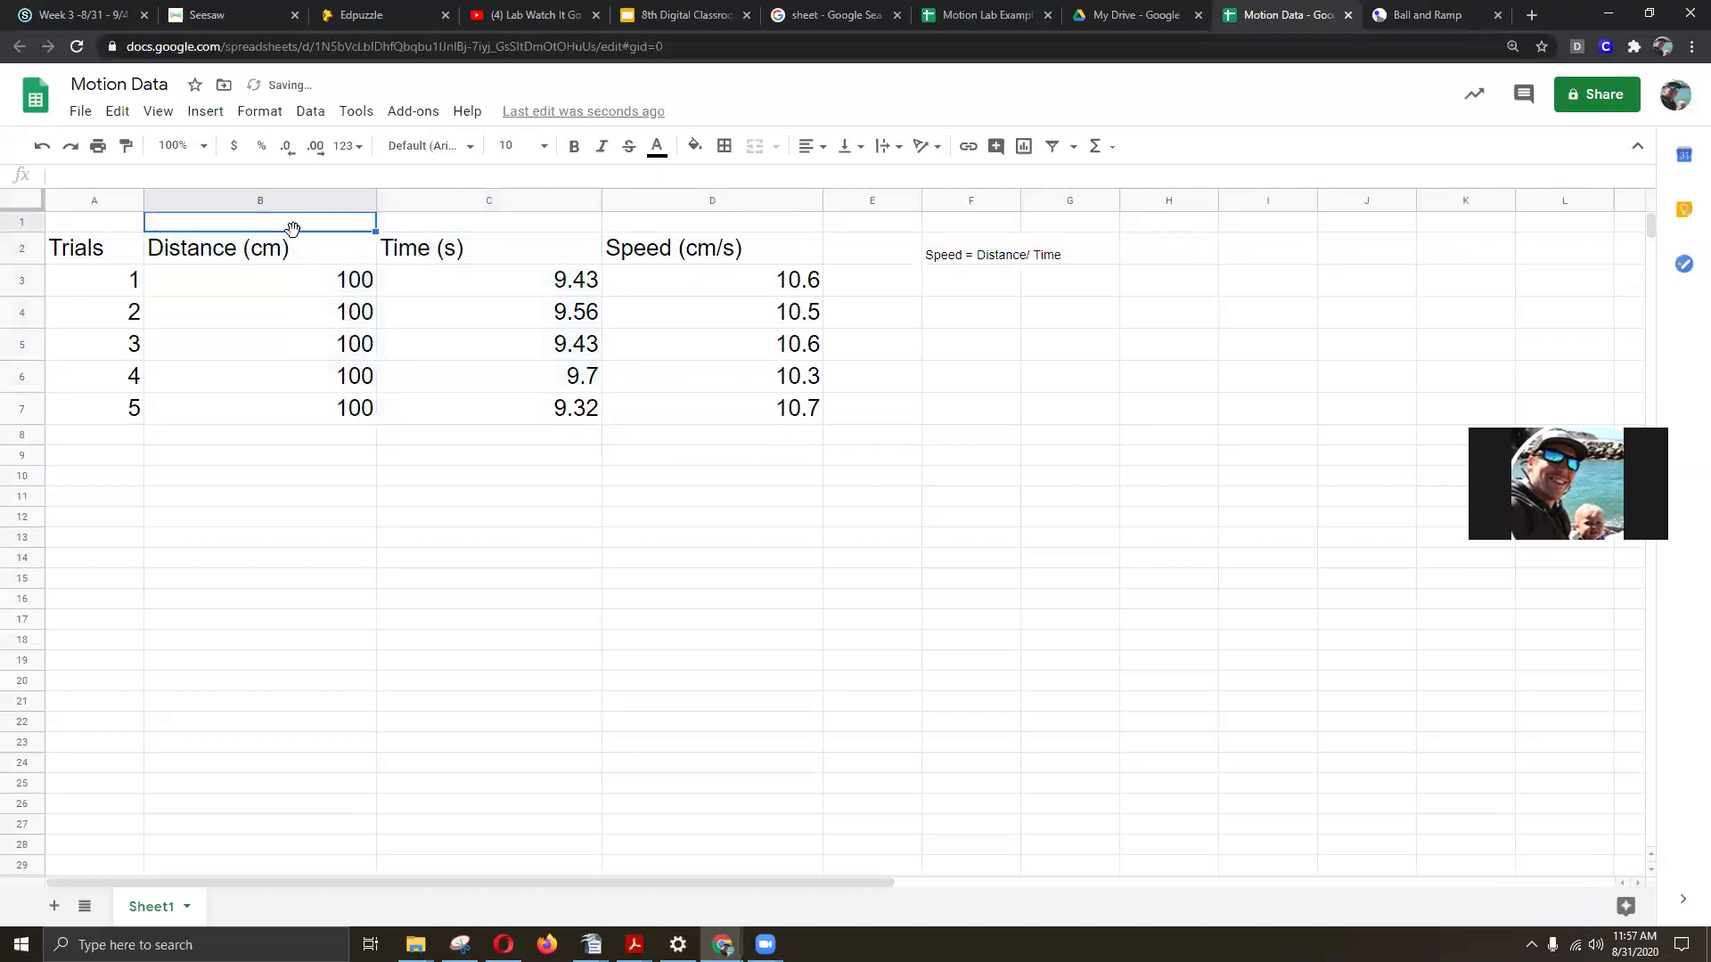
{"action": "type", "text": "x"}
{"action": "left_click", "coordinate": [456, 224]}
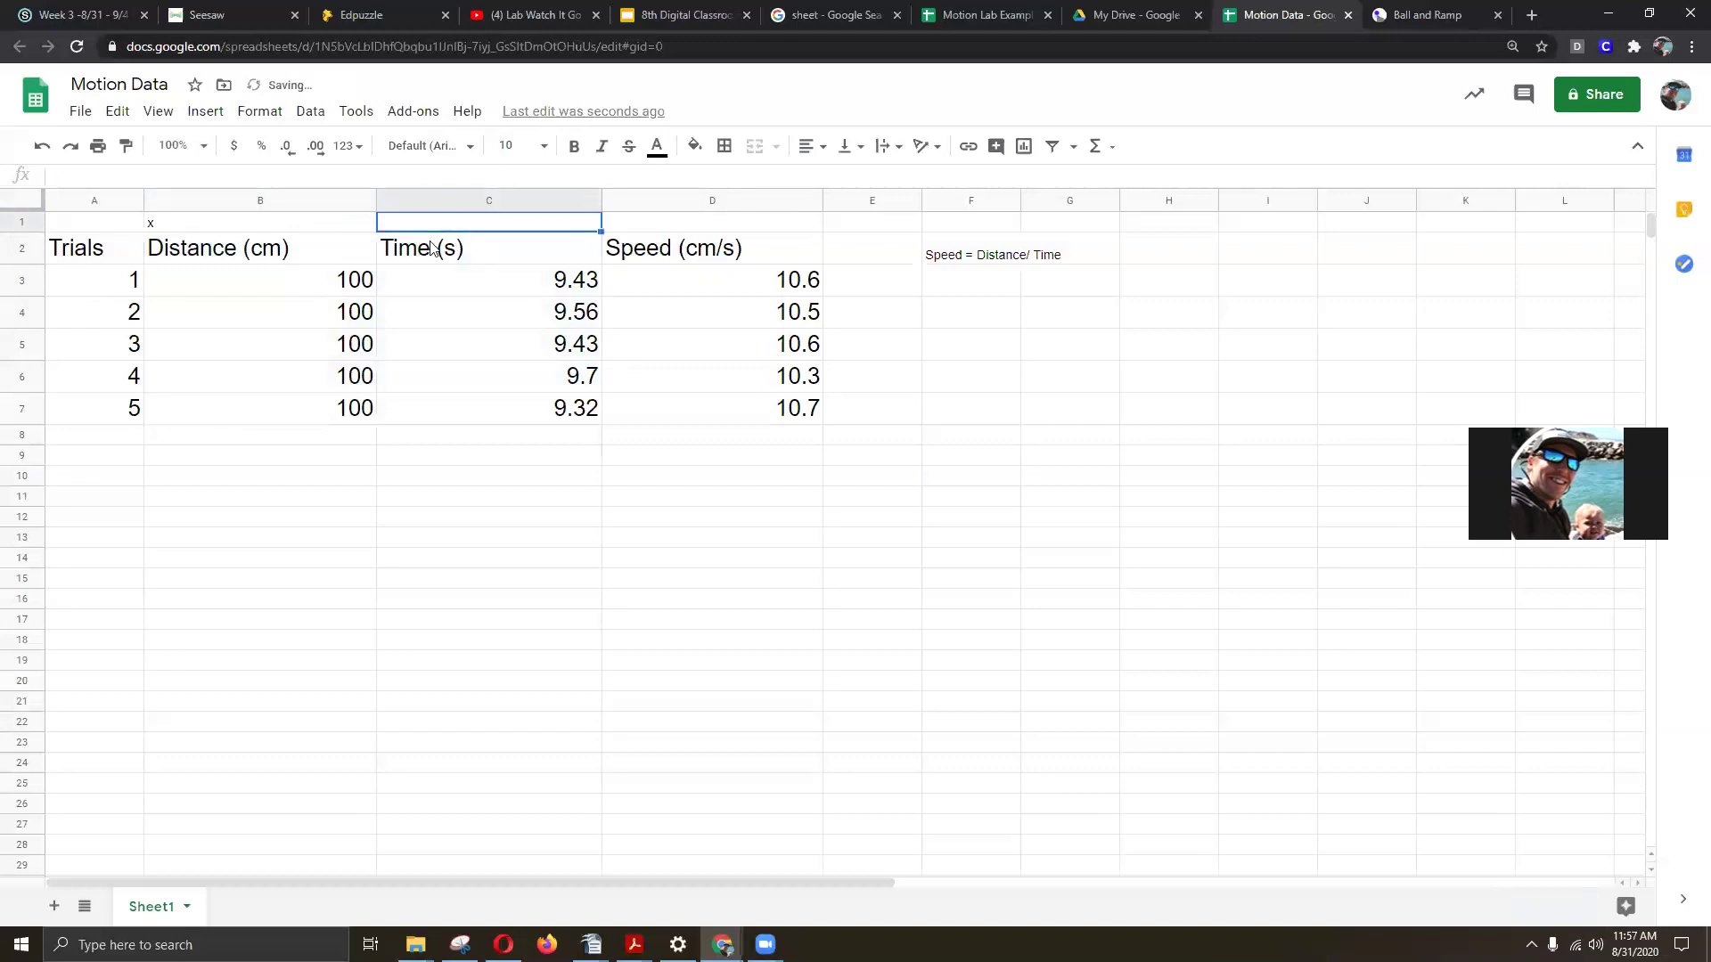
{"action": "type", "text": "y"}
{"action": "left_click", "coordinate": [445, 408]}
{"action": "left_click_drag", "start_coordinate": [213, 247], "coordinate": [434, 432]}
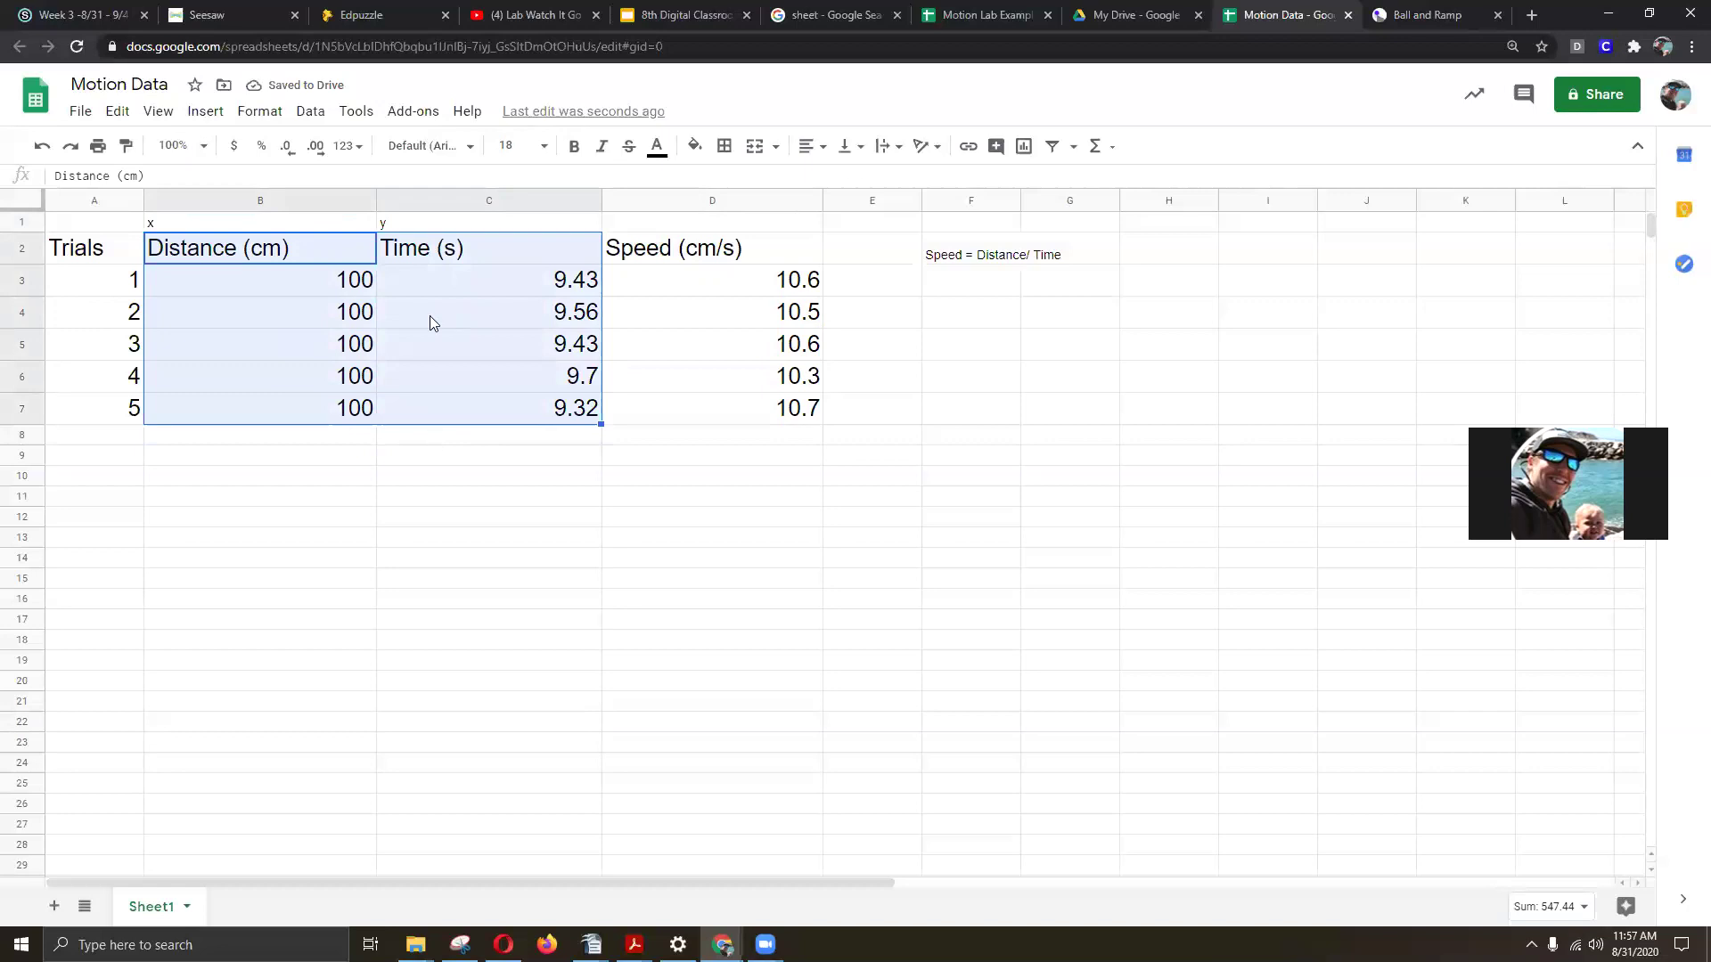
Insert a chart from the selected data and place it below the table
{"action": "left_click", "coordinate": [299, 116]}
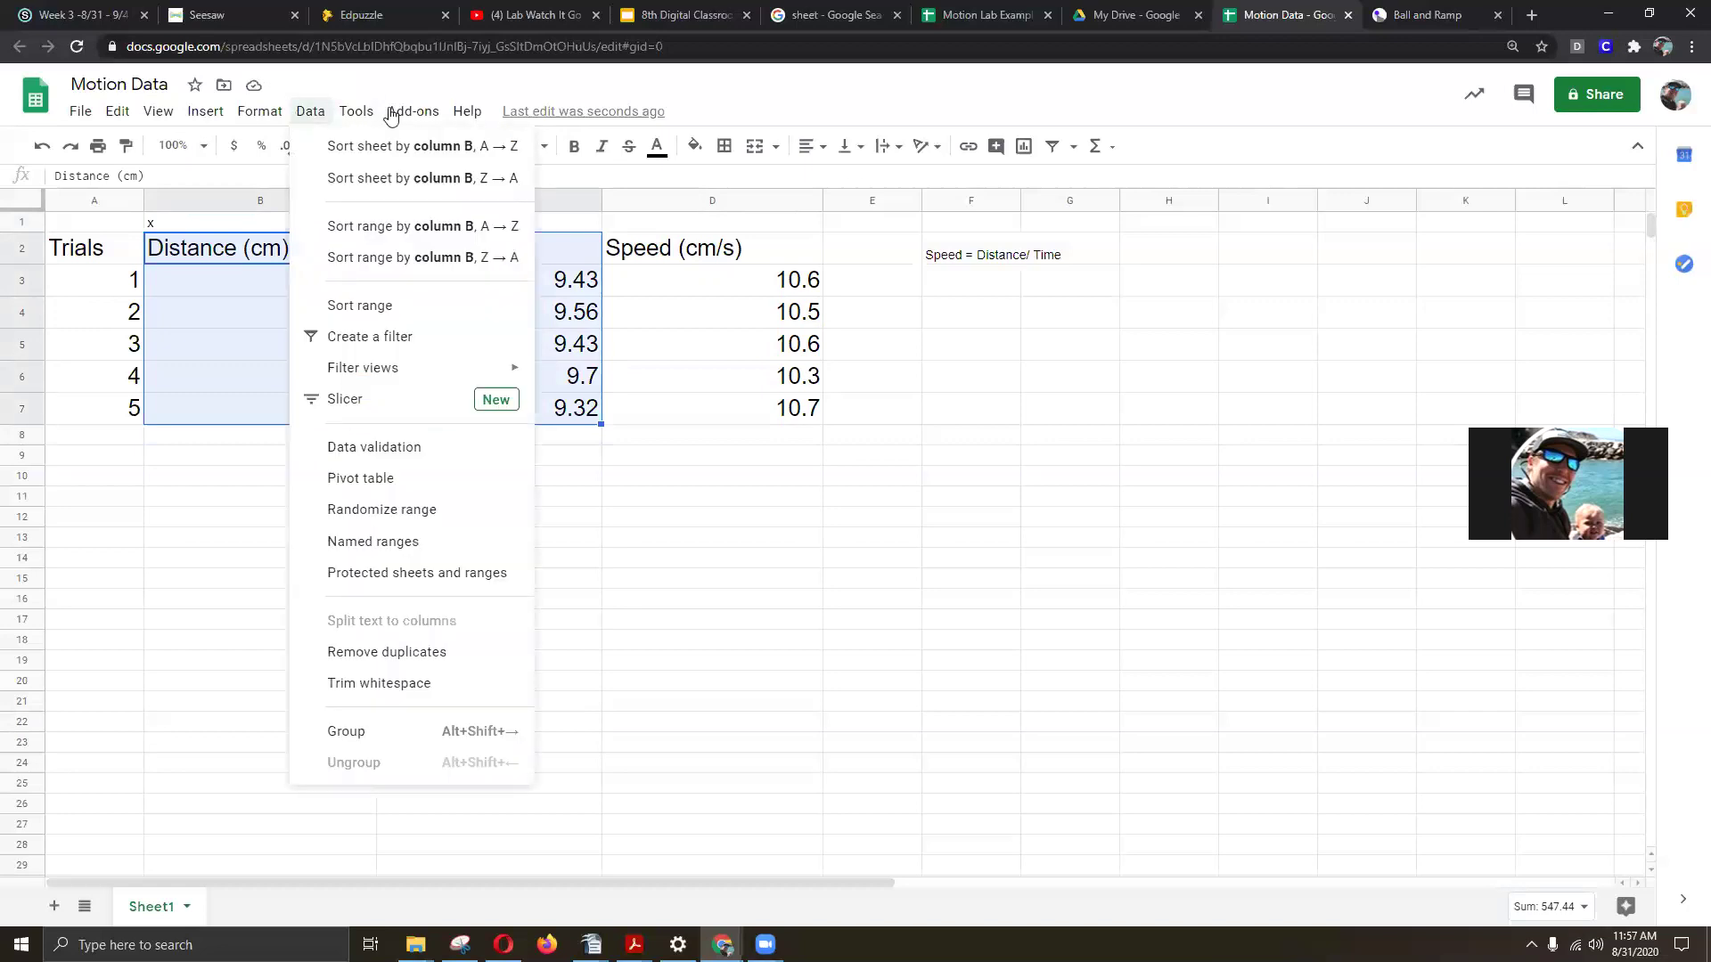
{"action": "mouse_move", "coordinate": [221, 114]}
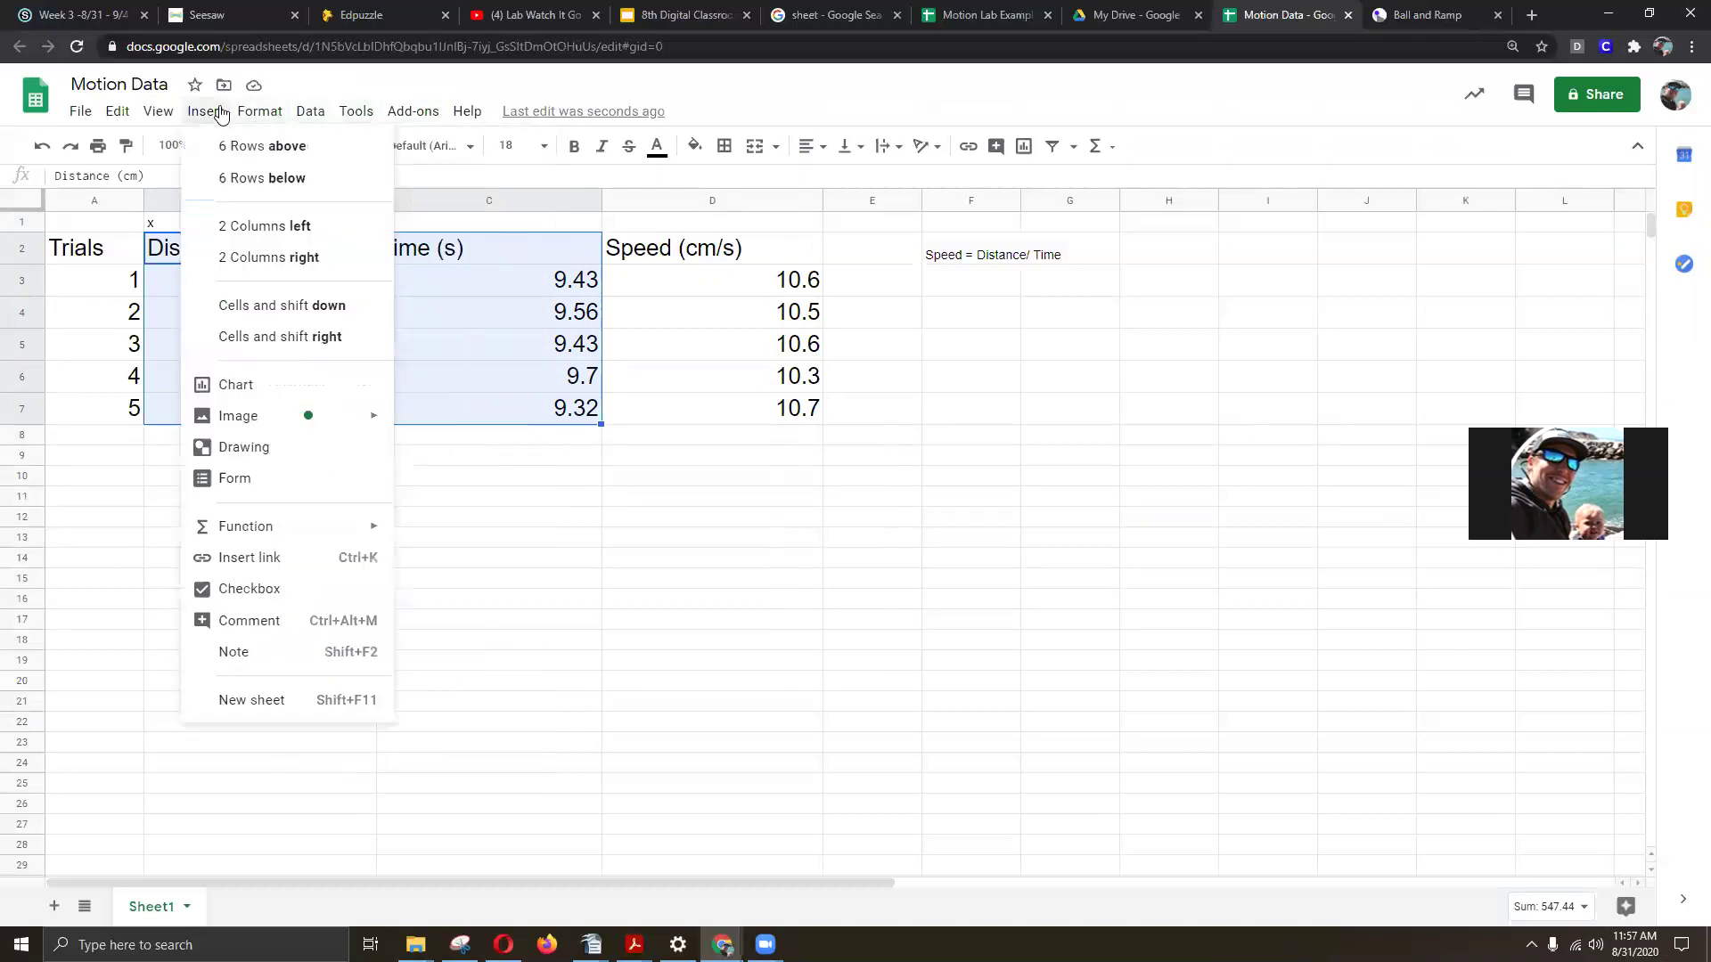
{"action": "left_click", "coordinate": [235, 390]}
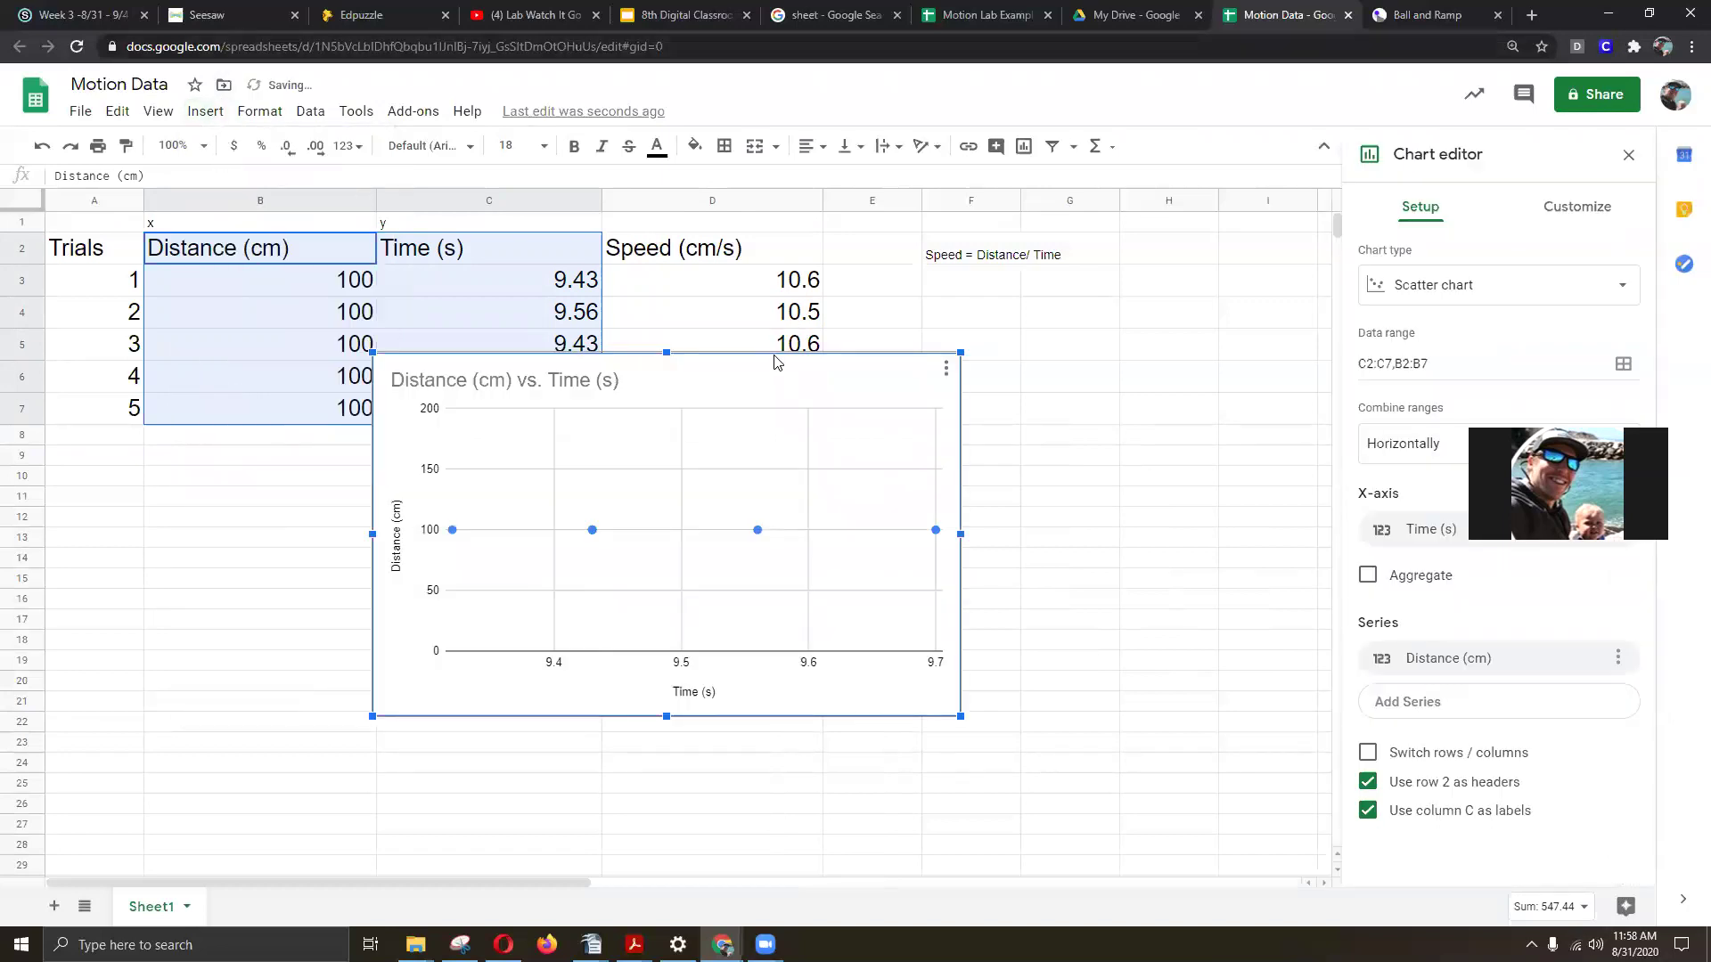
{"action": "left_click_drag", "start_coordinate": [810, 381], "coordinate": [1012, 470]}
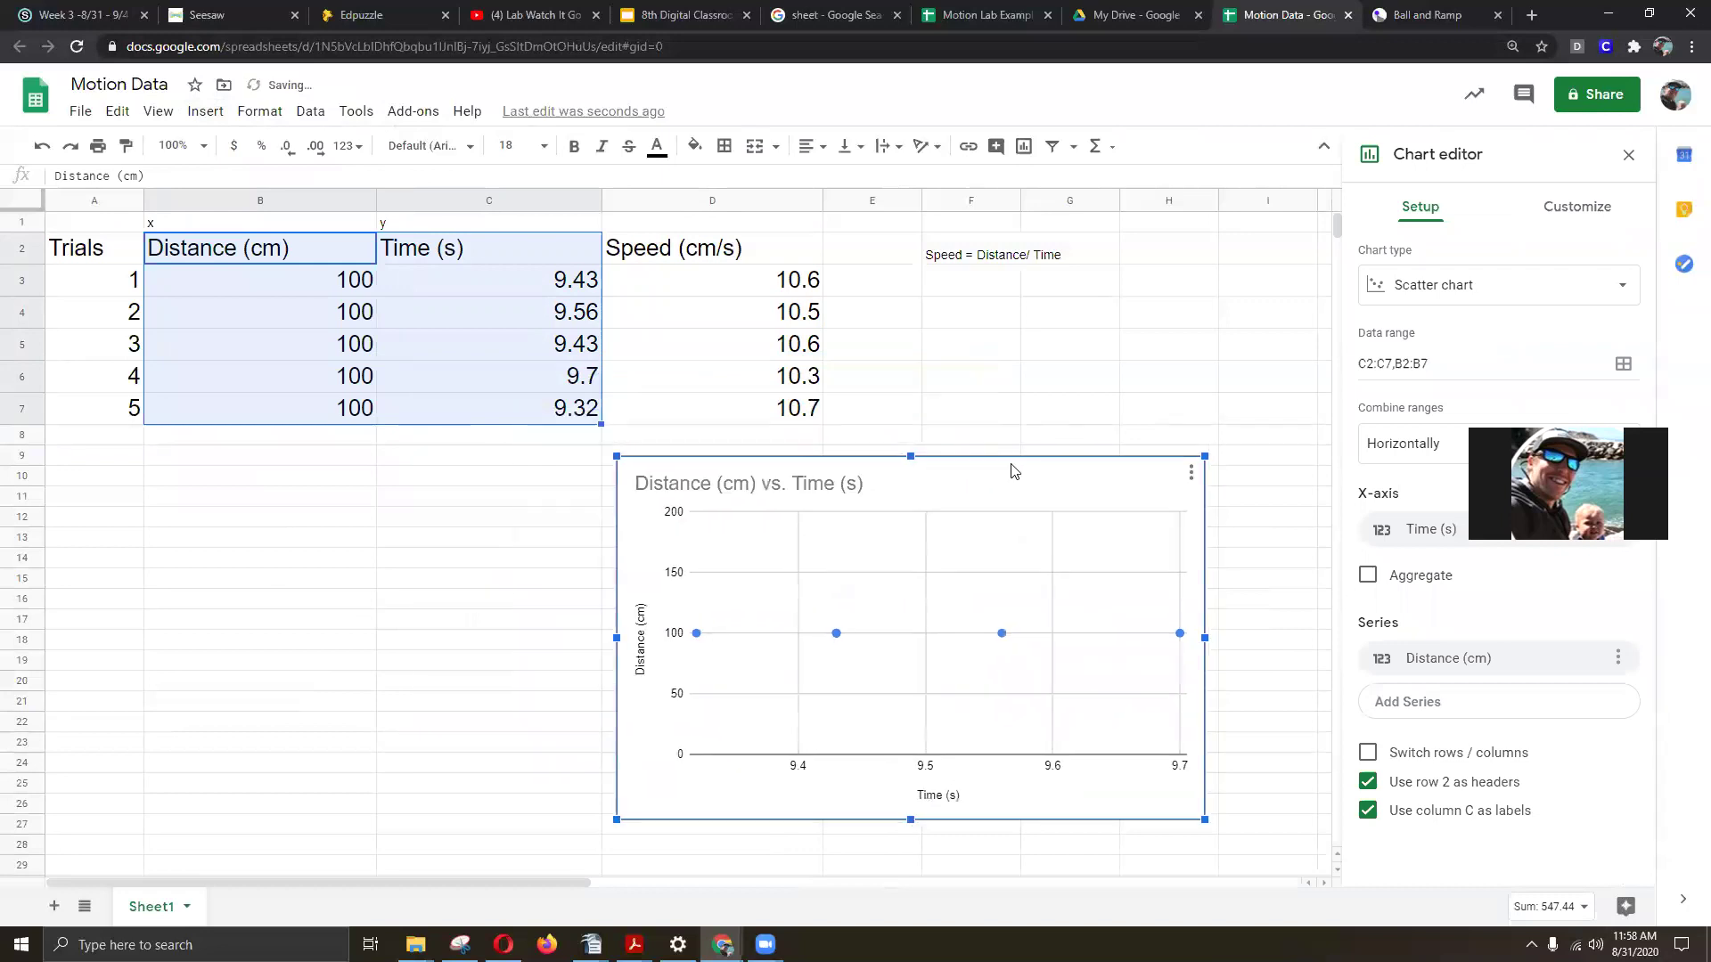
Keep the chart type as Scatter chart in the Chart editor
{"action": "left_click", "coordinate": [1461, 294]}
{"action": "left_click", "coordinate": [1410, 291]}
{"action": "left_click", "coordinate": [1410, 291]}
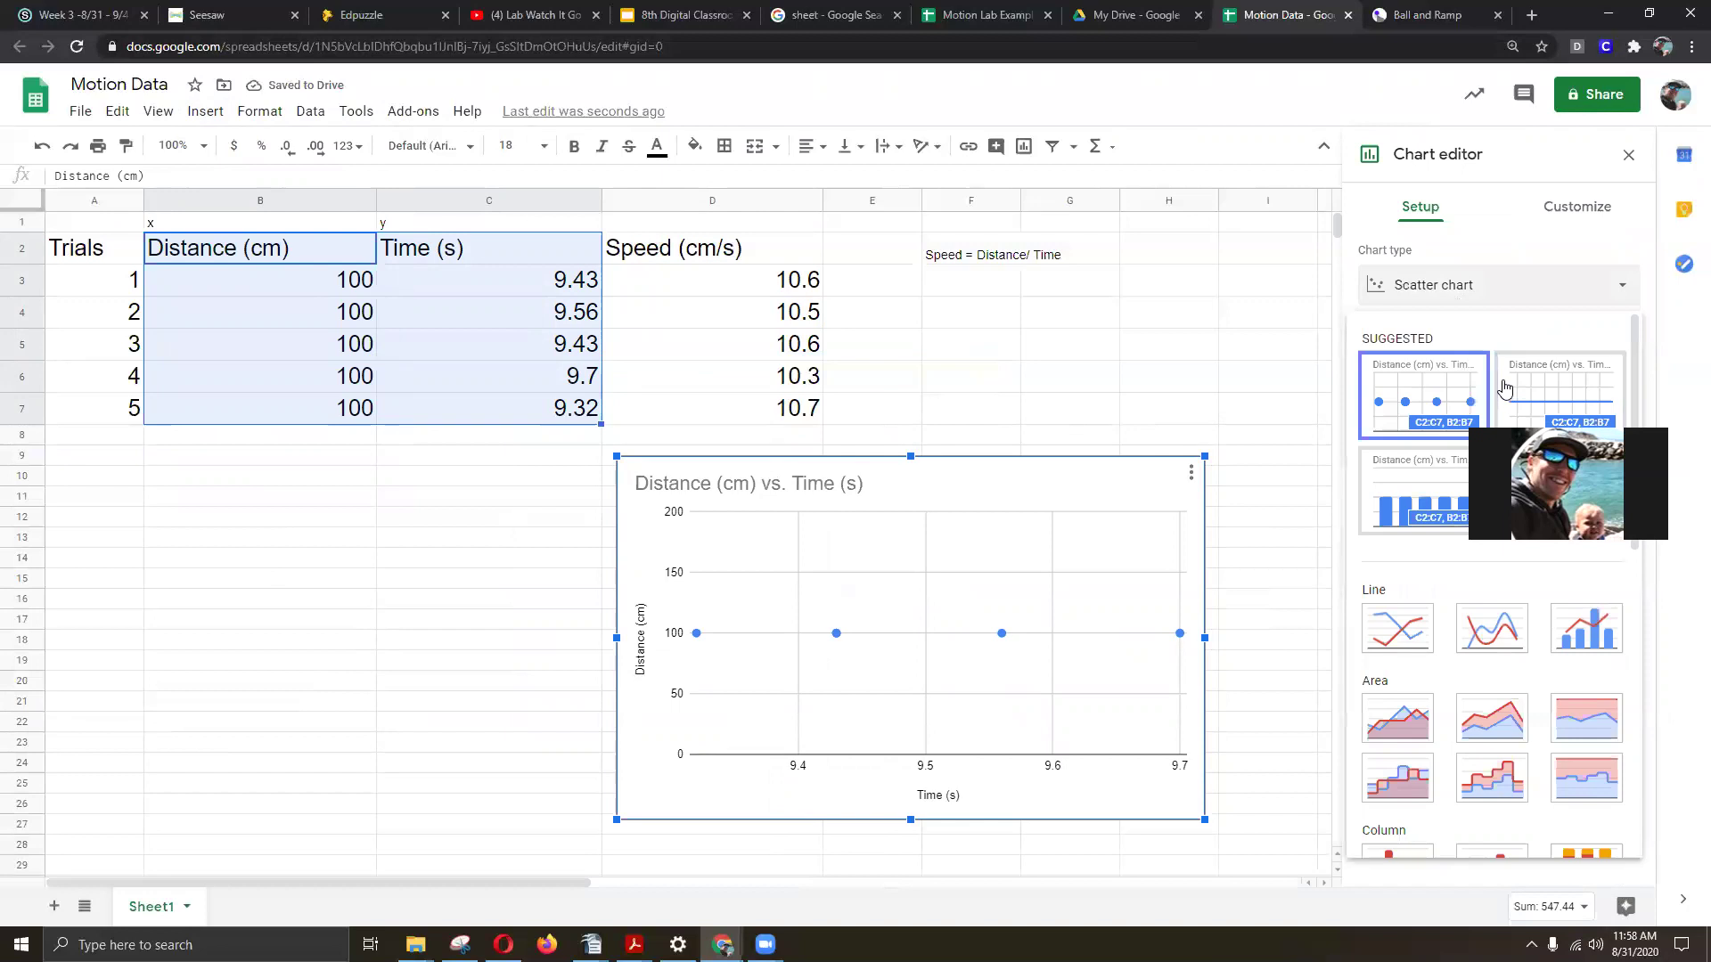
{"action": "scroll", "coordinate": [1401, 499], "scroll_direction": "down", "scroll_amount": 4}
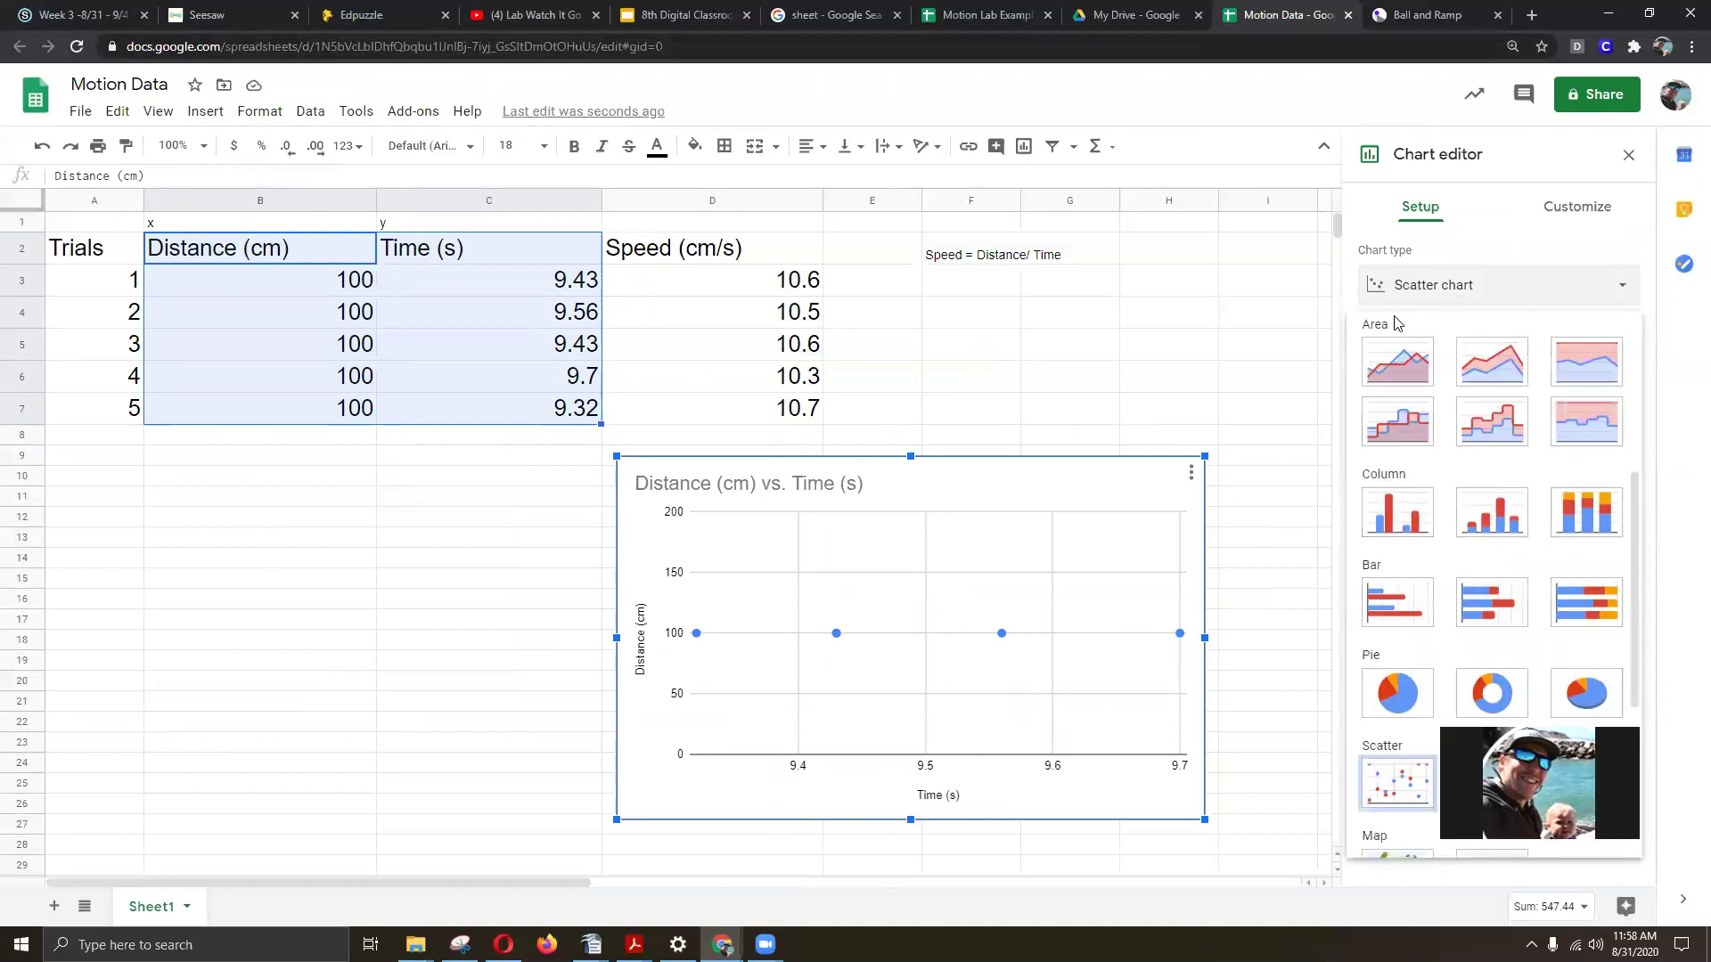
{"action": "scroll", "coordinate": [1425, 419], "scroll_direction": "down", "scroll_amount": 2}
{"action": "scroll", "coordinate": [1454, 416], "scroll_direction": "down", "scroll_amount": 2}
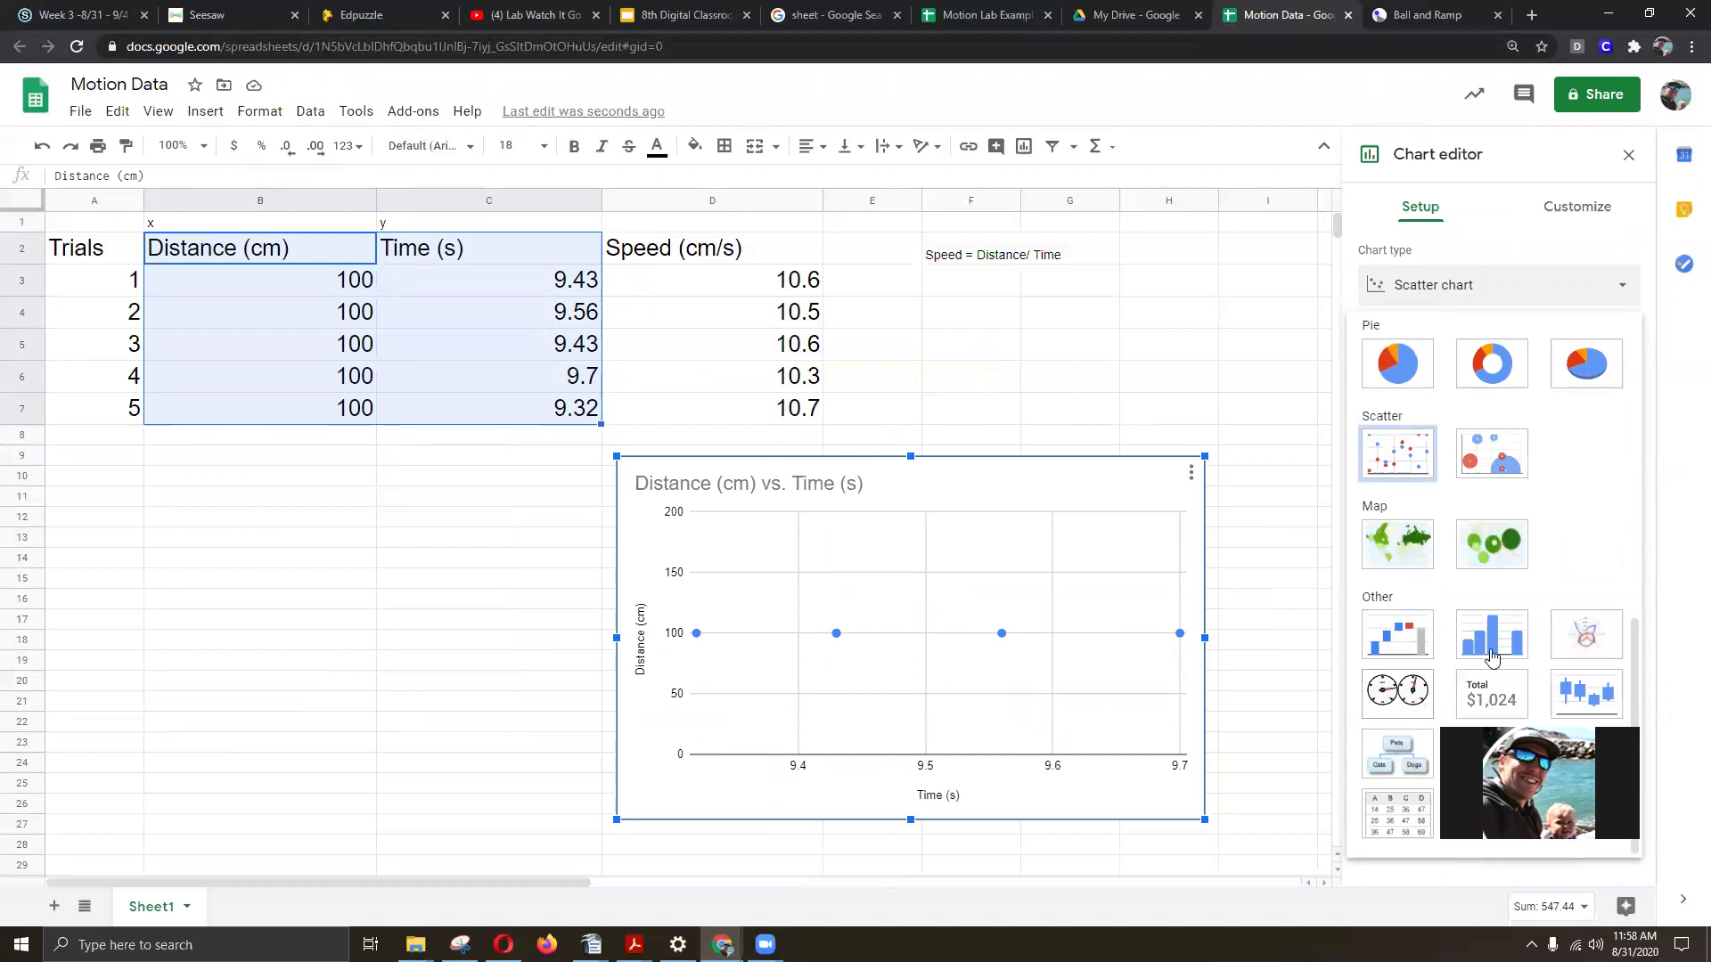
{"action": "scroll", "coordinate": [1426, 730], "scroll_direction": "up", "scroll_amount": 2}
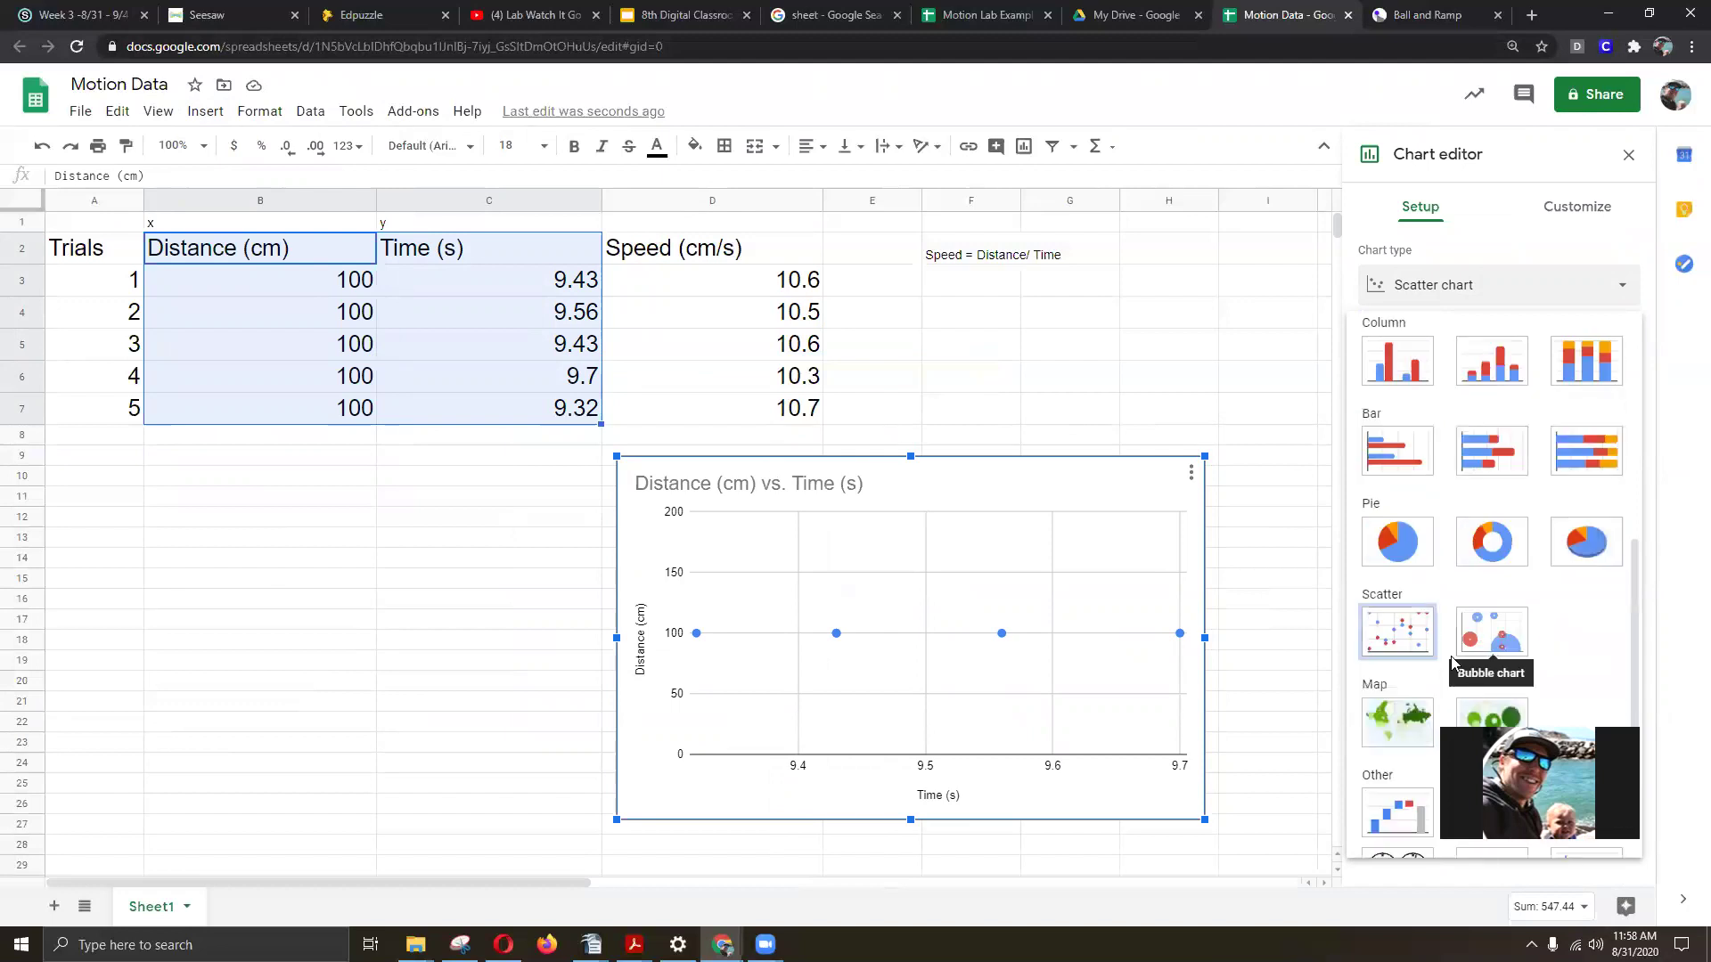
{"action": "left_click", "coordinate": [1394, 644]}
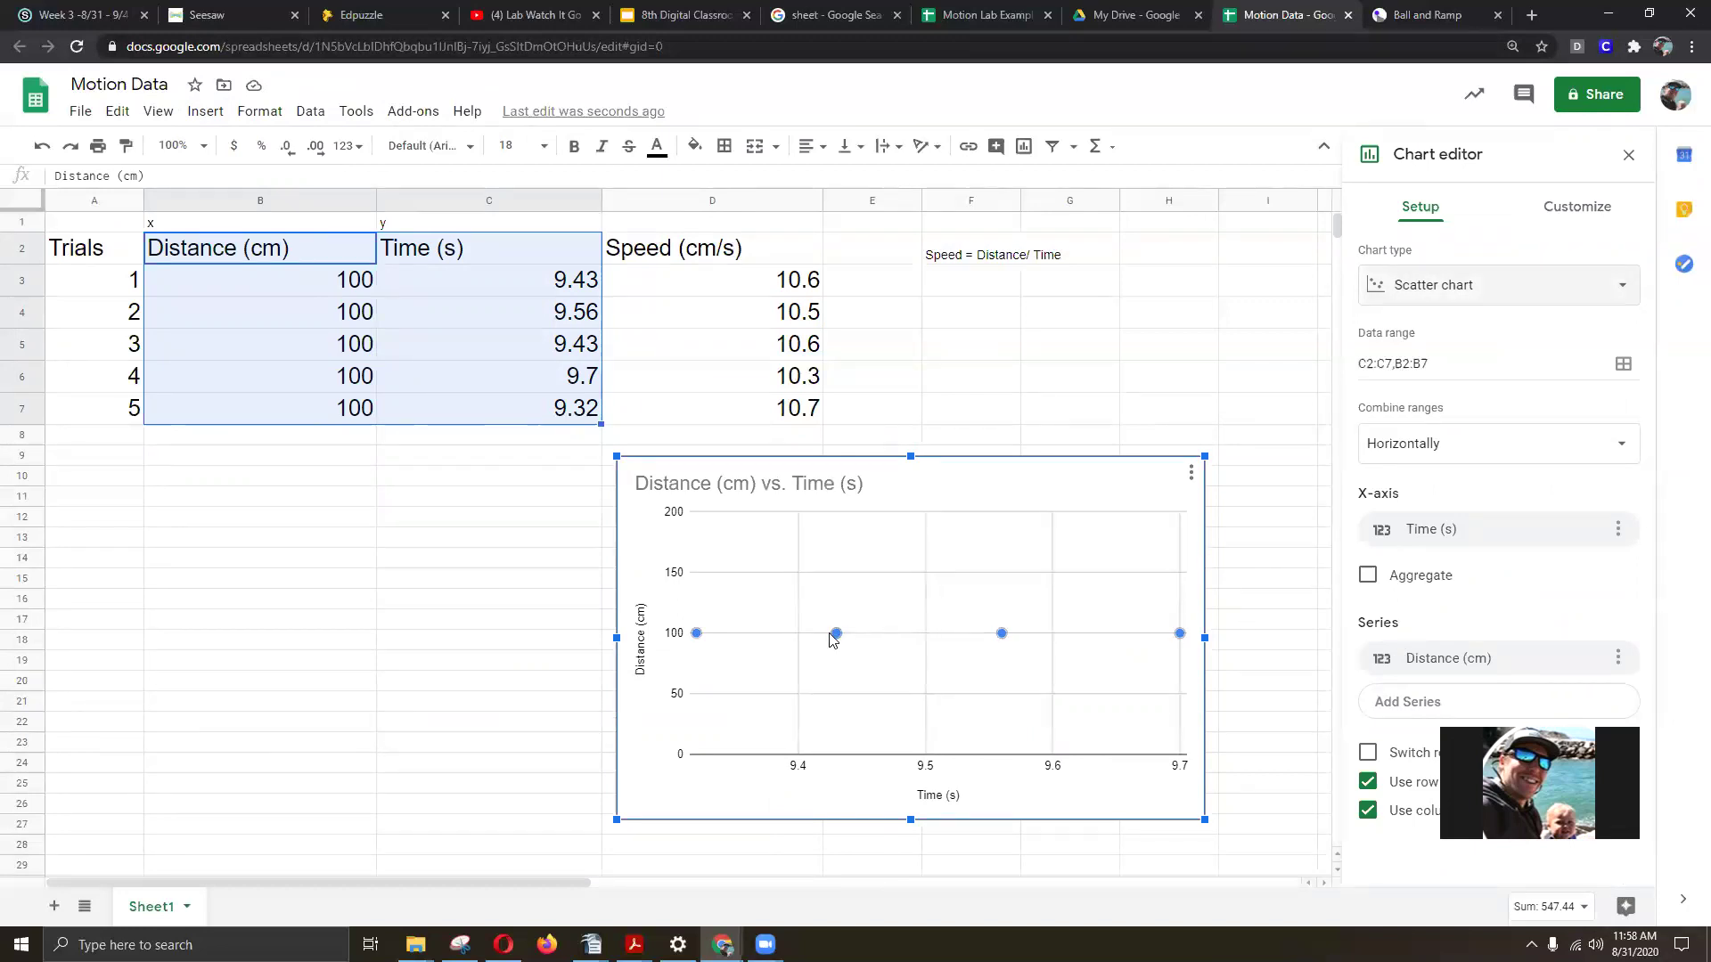
Color the Distance (cm) series points black, after trying red and yellow
{"action": "left_click", "coordinate": [697, 635]}
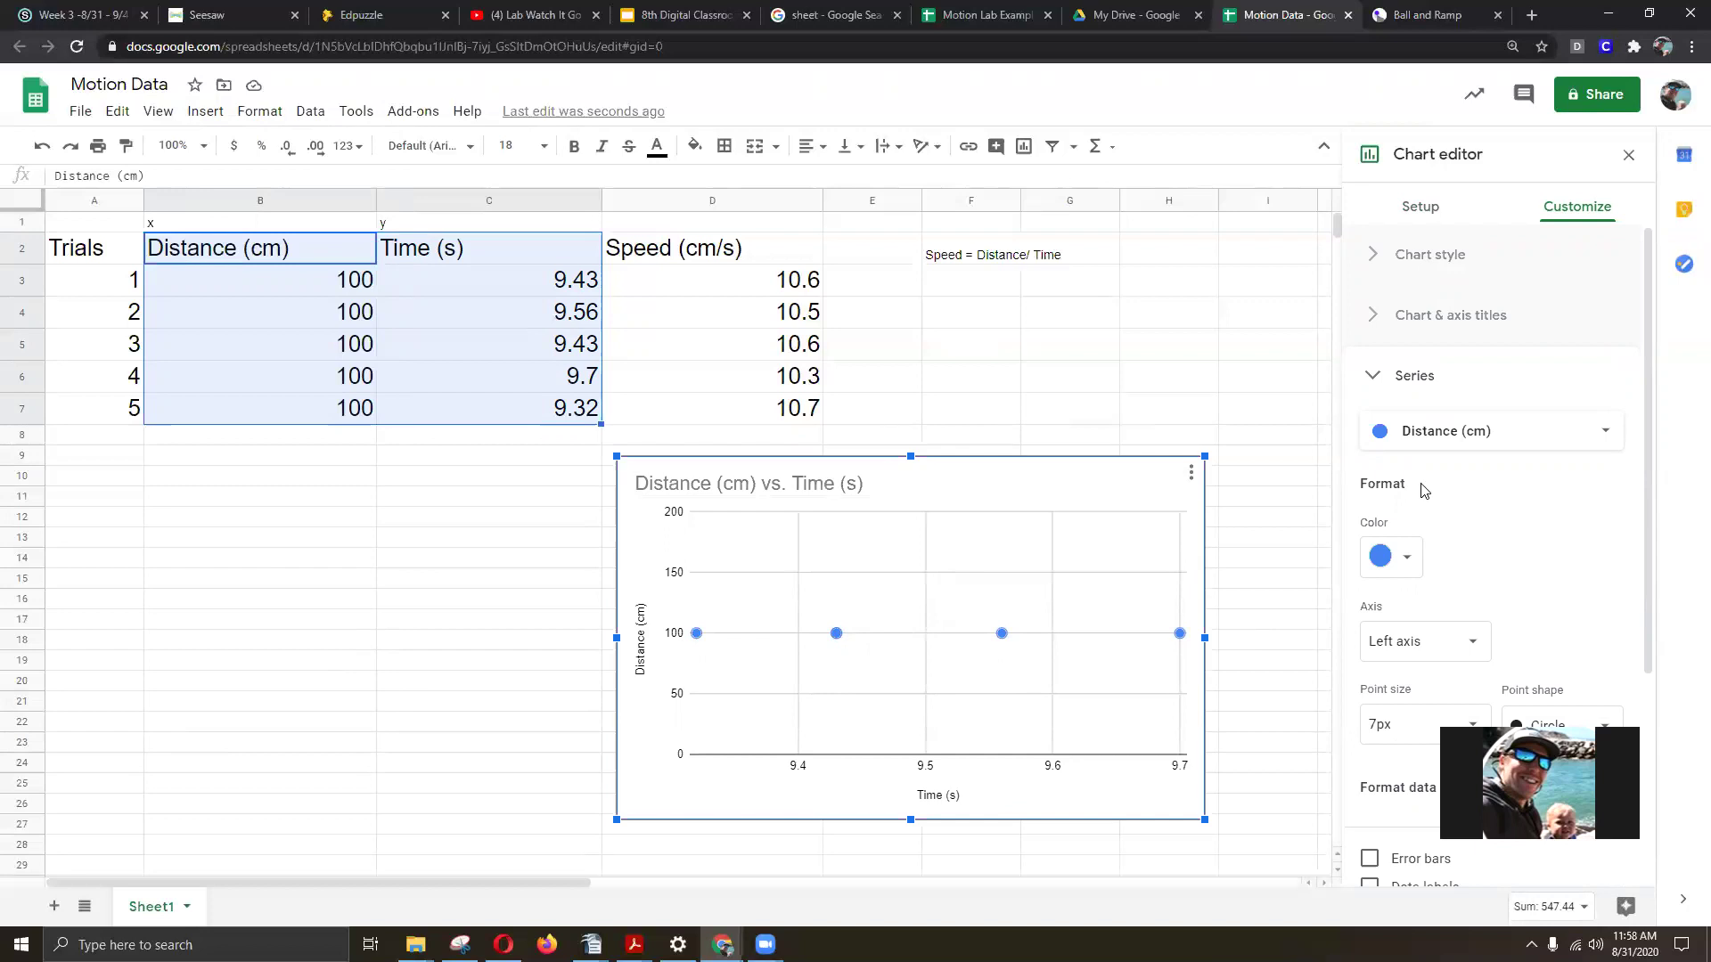
{"action": "scroll", "coordinate": [1435, 567], "scroll_direction": "down", "scroll_amount": 1}
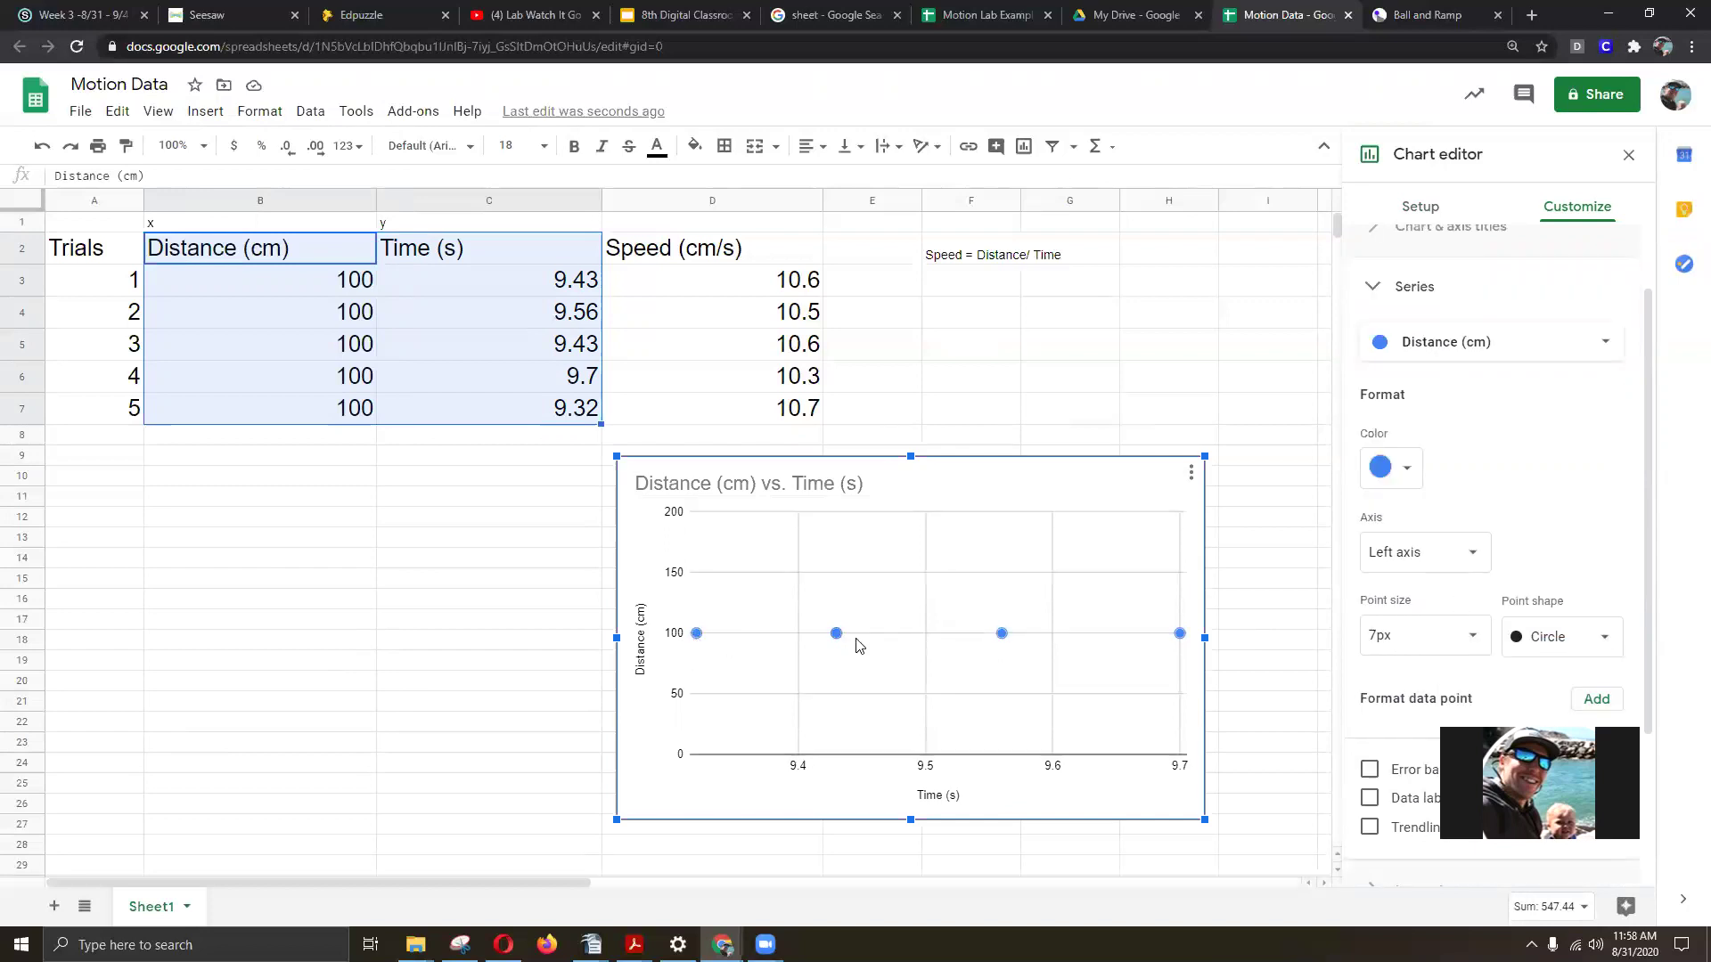
{"action": "left_click", "coordinate": [1596, 698]}
{"action": "left_click", "coordinate": [1363, 208]}
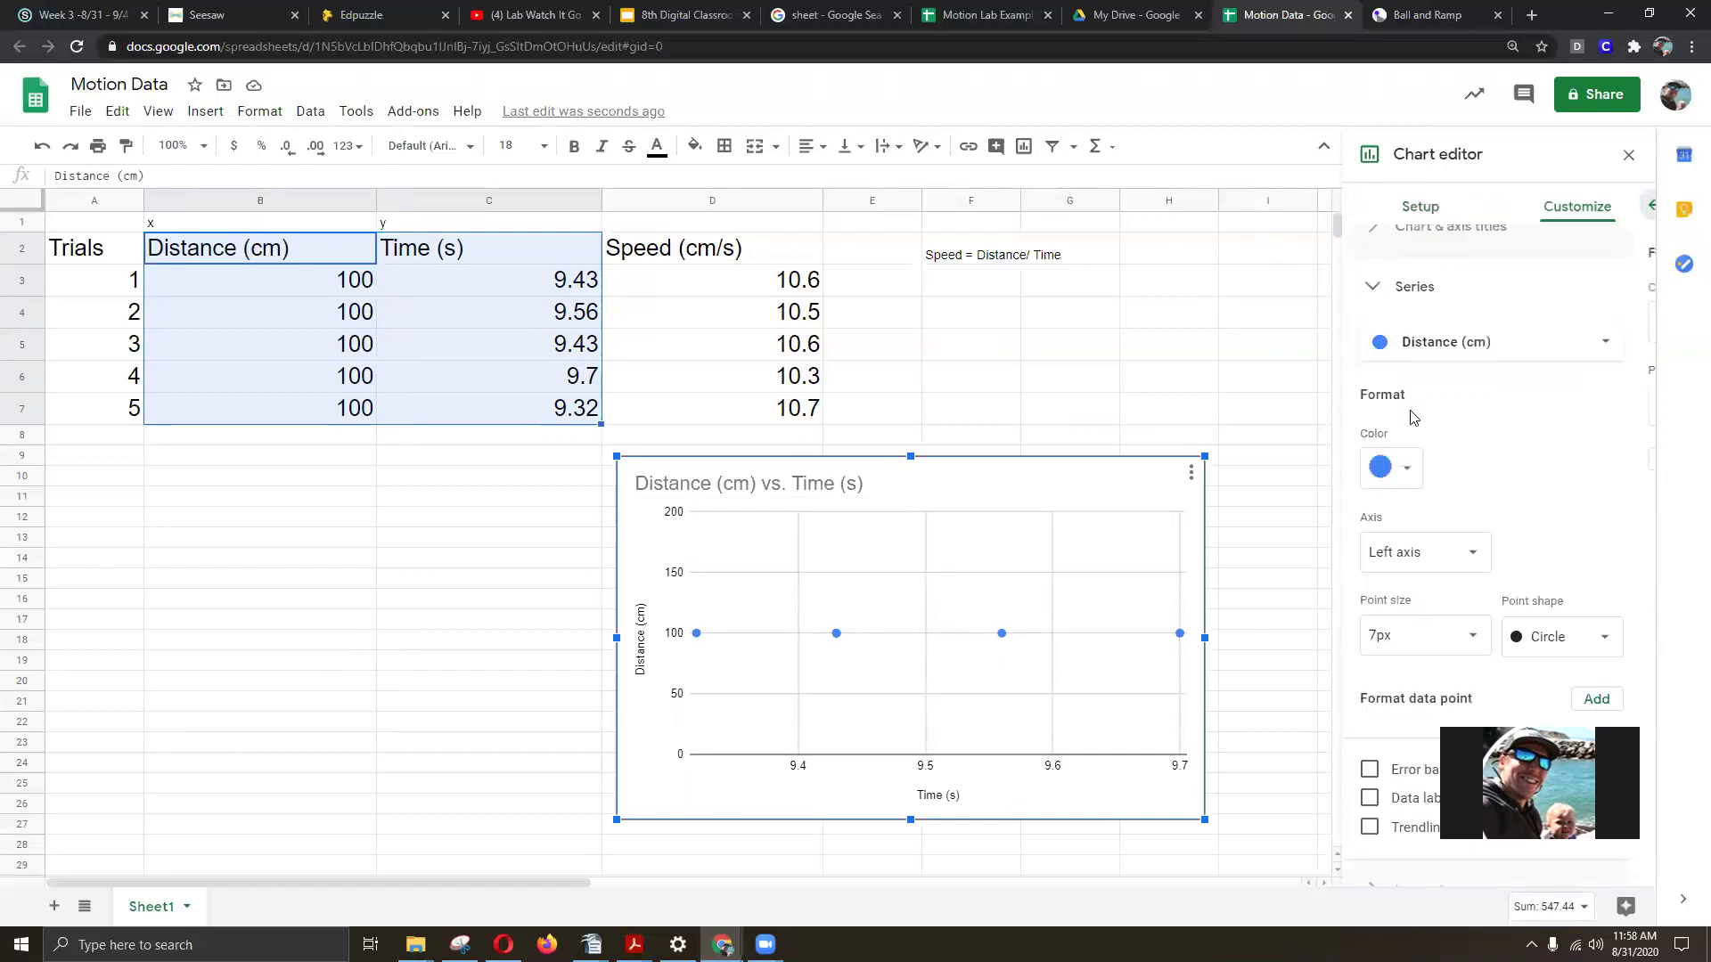
{"action": "left_click", "coordinate": [1396, 472]}
{"action": "left_click", "coordinate": [1404, 568]}
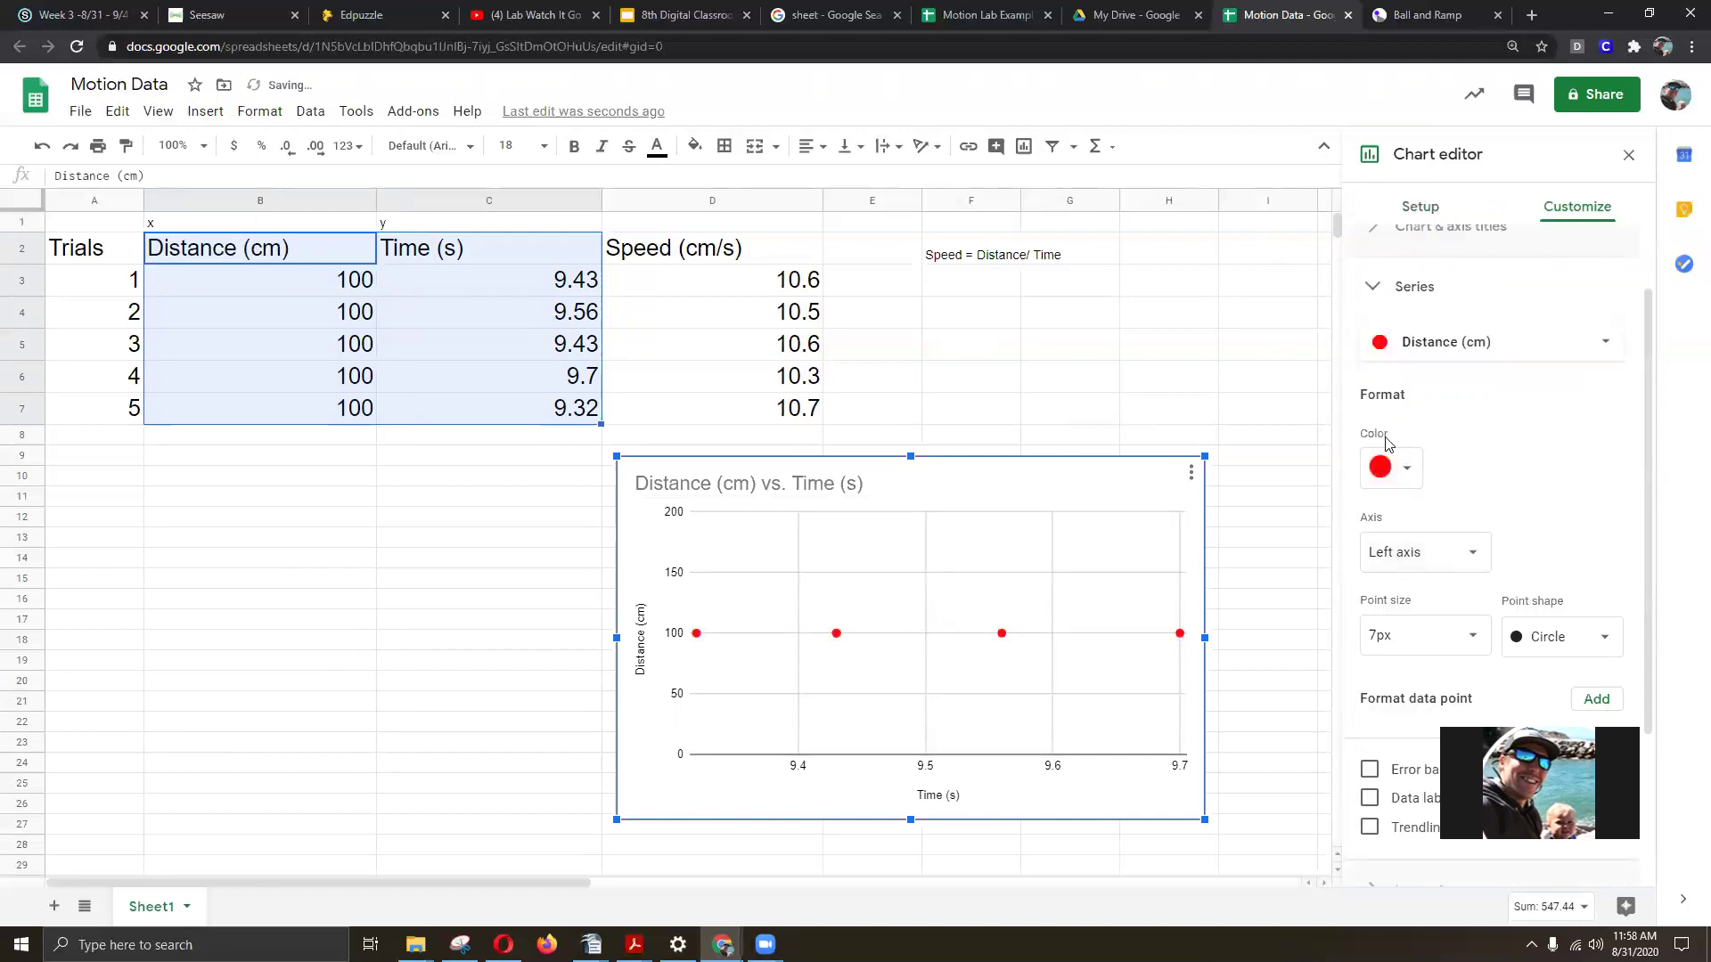
{"action": "left_click", "coordinate": [1397, 470]}
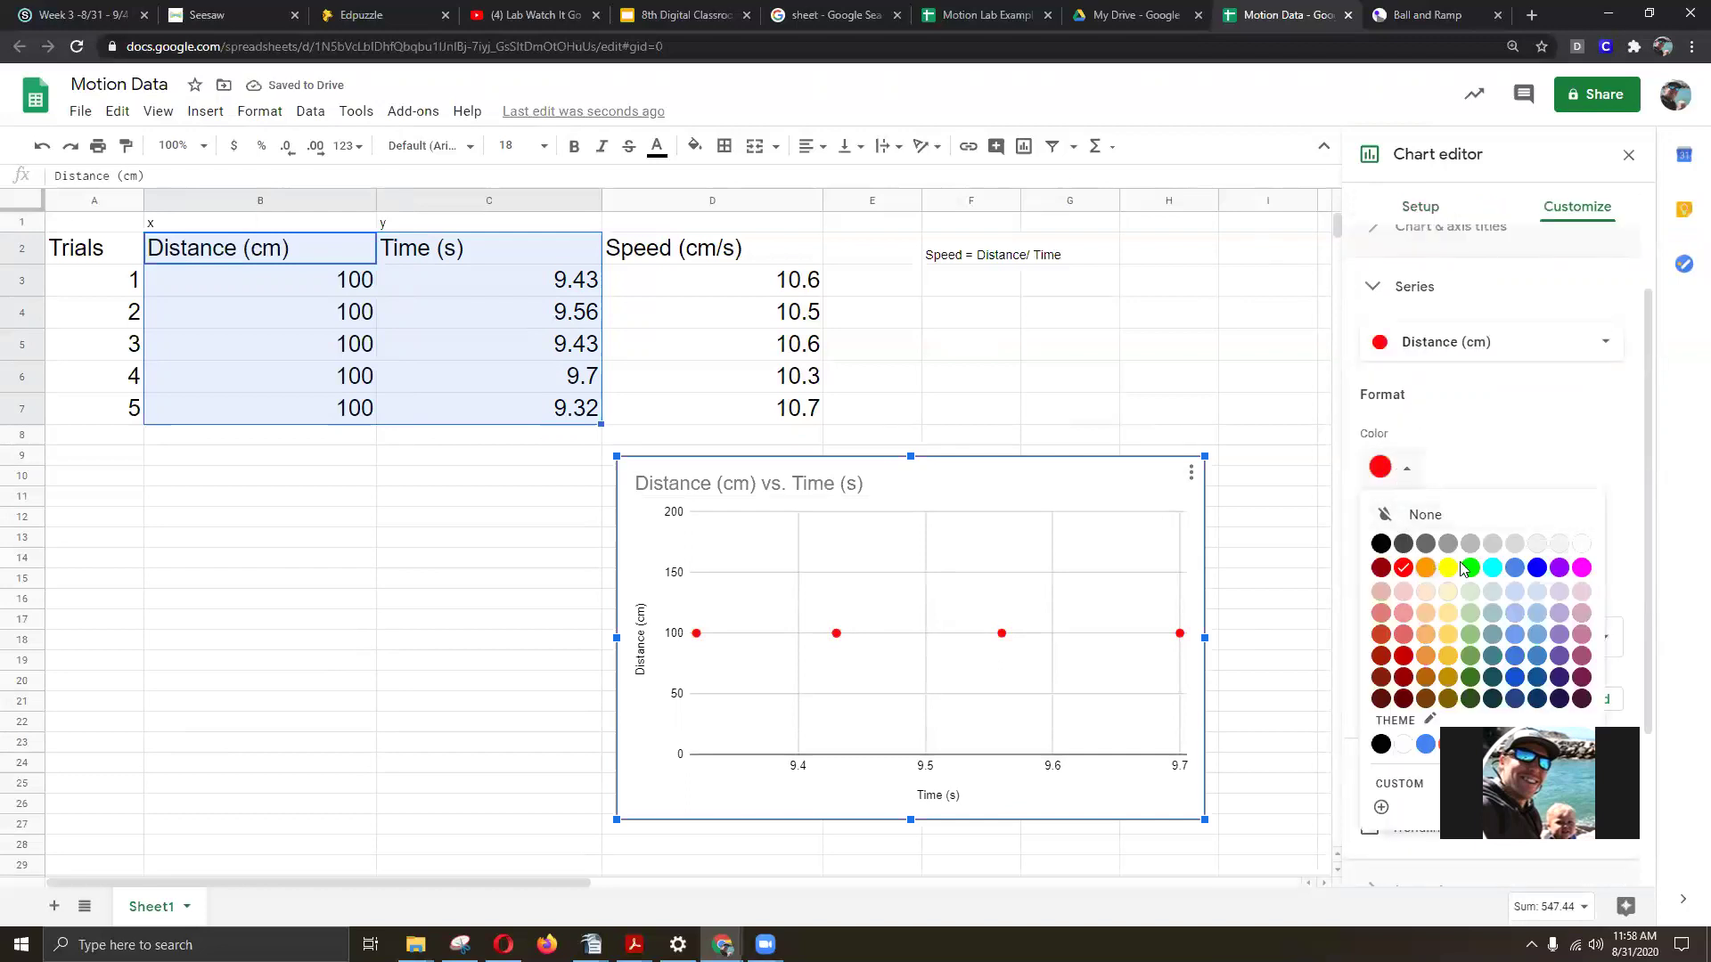
{"action": "left_click", "coordinate": [1448, 568]}
{"action": "left_click", "coordinate": [1396, 467]}
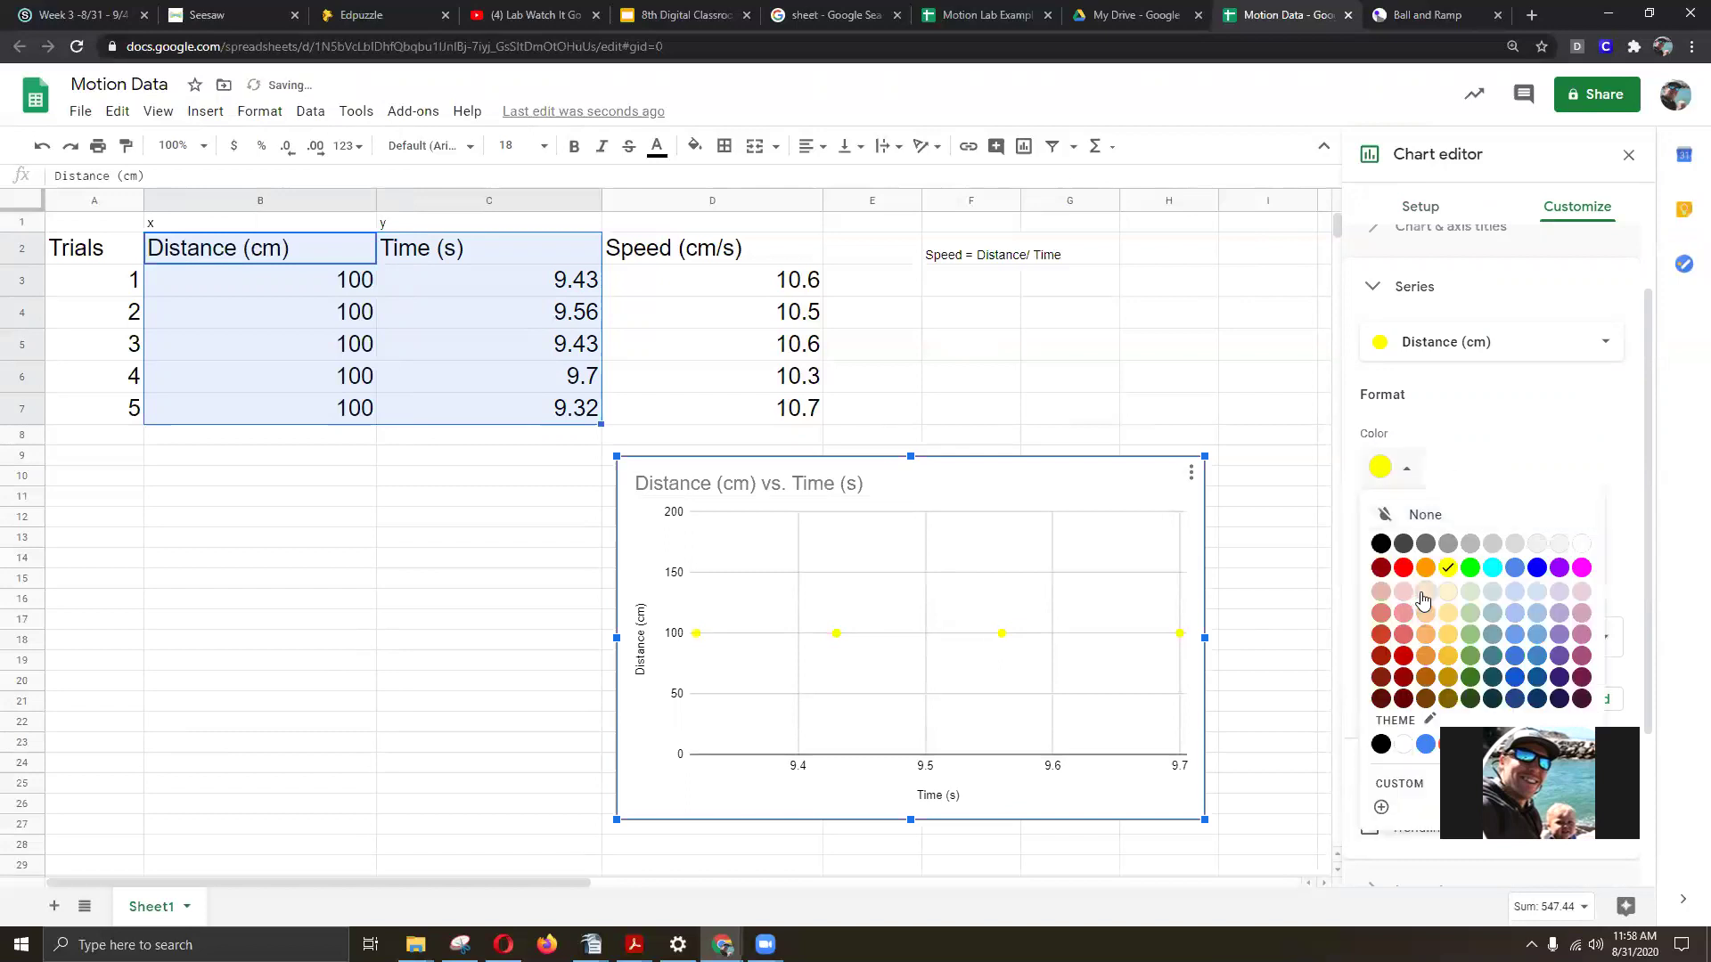
{"action": "left_click", "coordinate": [1381, 544]}
Enlarge the series points to 10px
{"action": "scroll", "coordinate": [1447, 543], "scroll_direction": "down", "scroll_amount": 1}
{"action": "left_click", "coordinate": [1447, 543]}
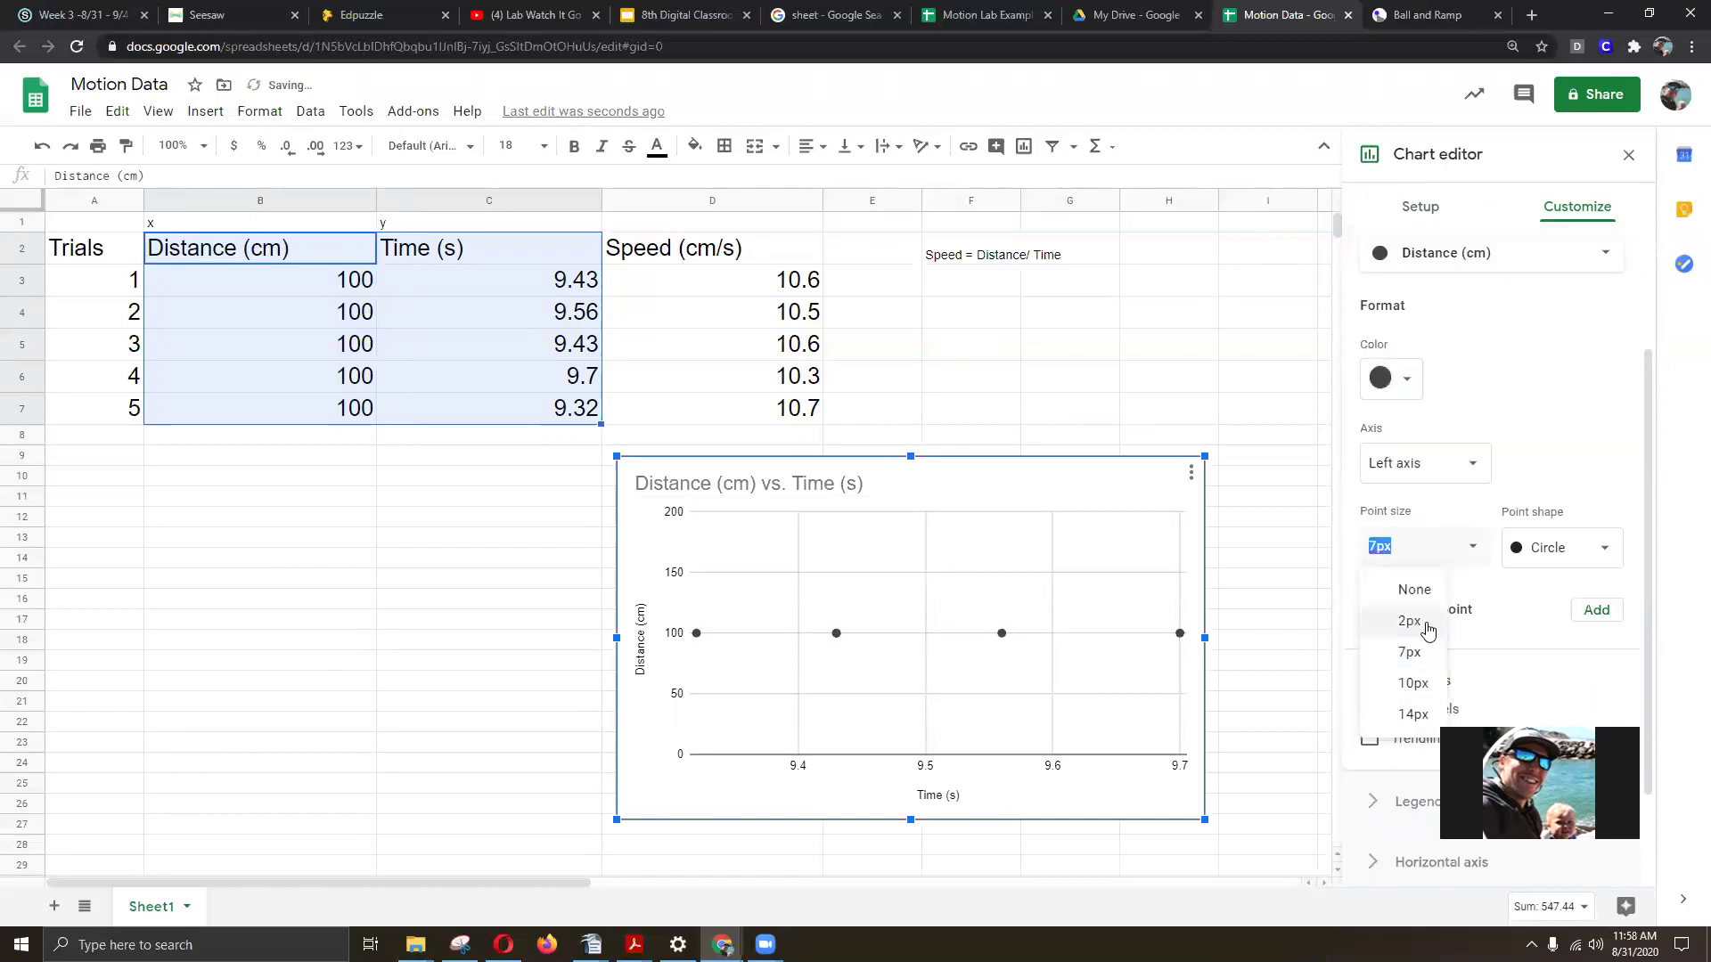
{"action": "left_click", "coordinate": [1420, 687]}
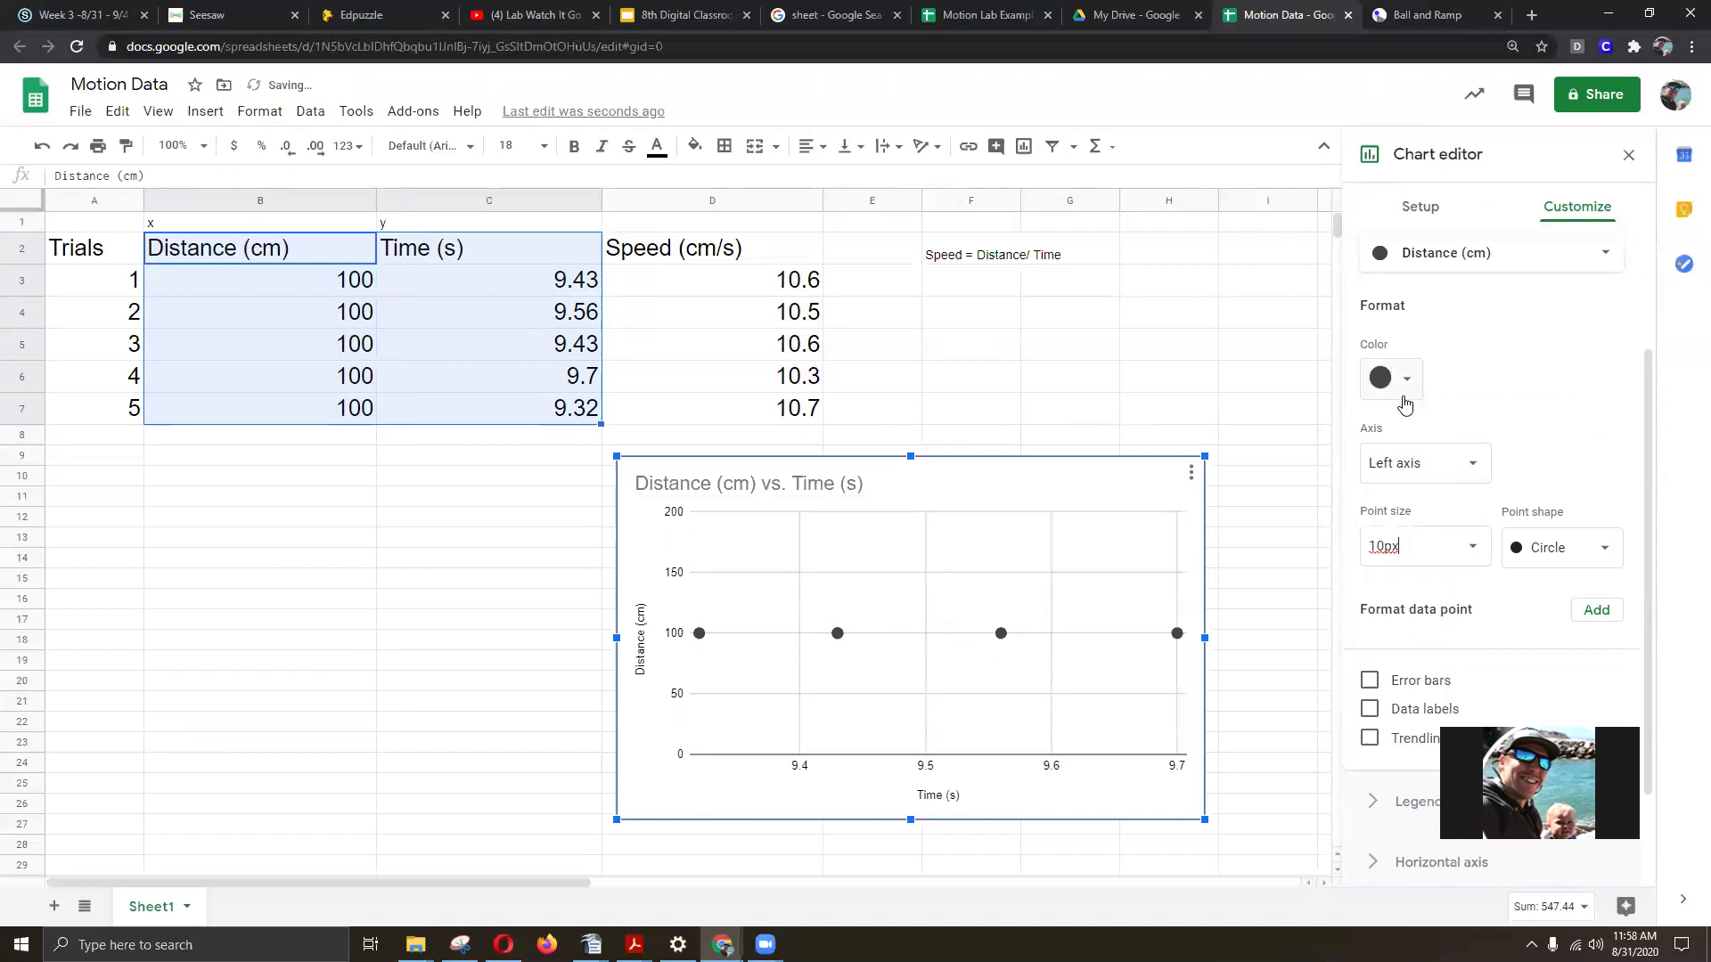
{"action": "scroll", "coordinate": [1413, 436], "scroll_direction": "down", "scroll_amount": 2}
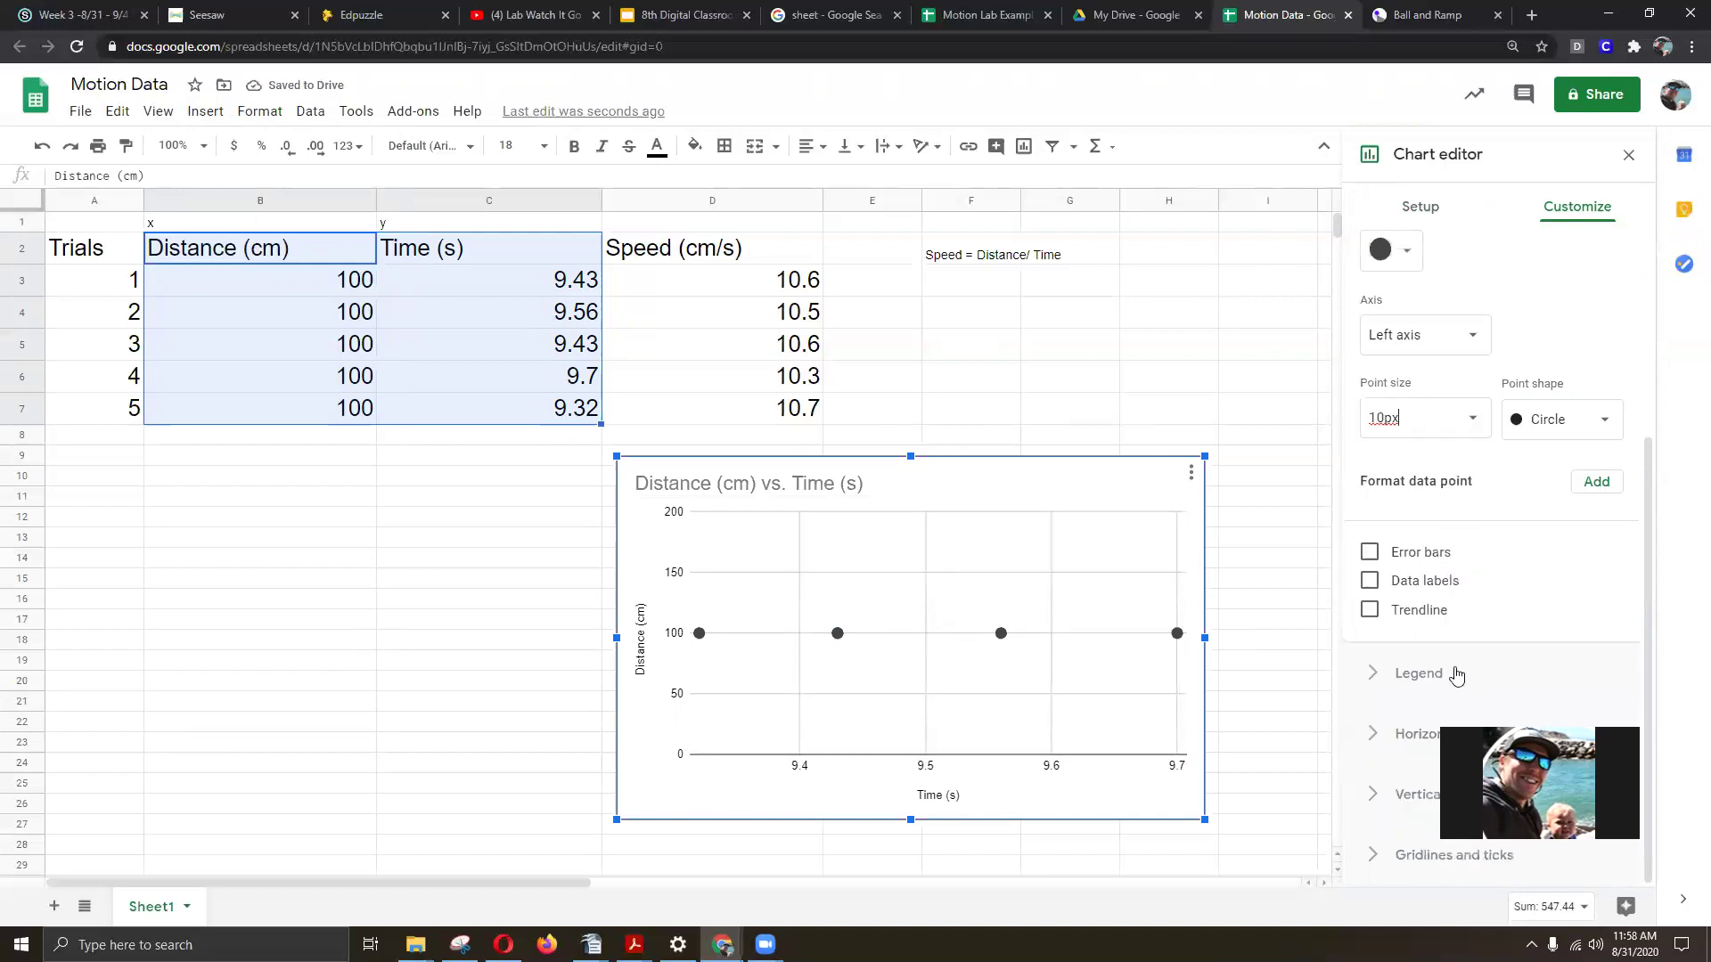
Enable the Trendline option for the Distance (cm) series
{"action": "left_click", "coordinate": [1369, 612]}
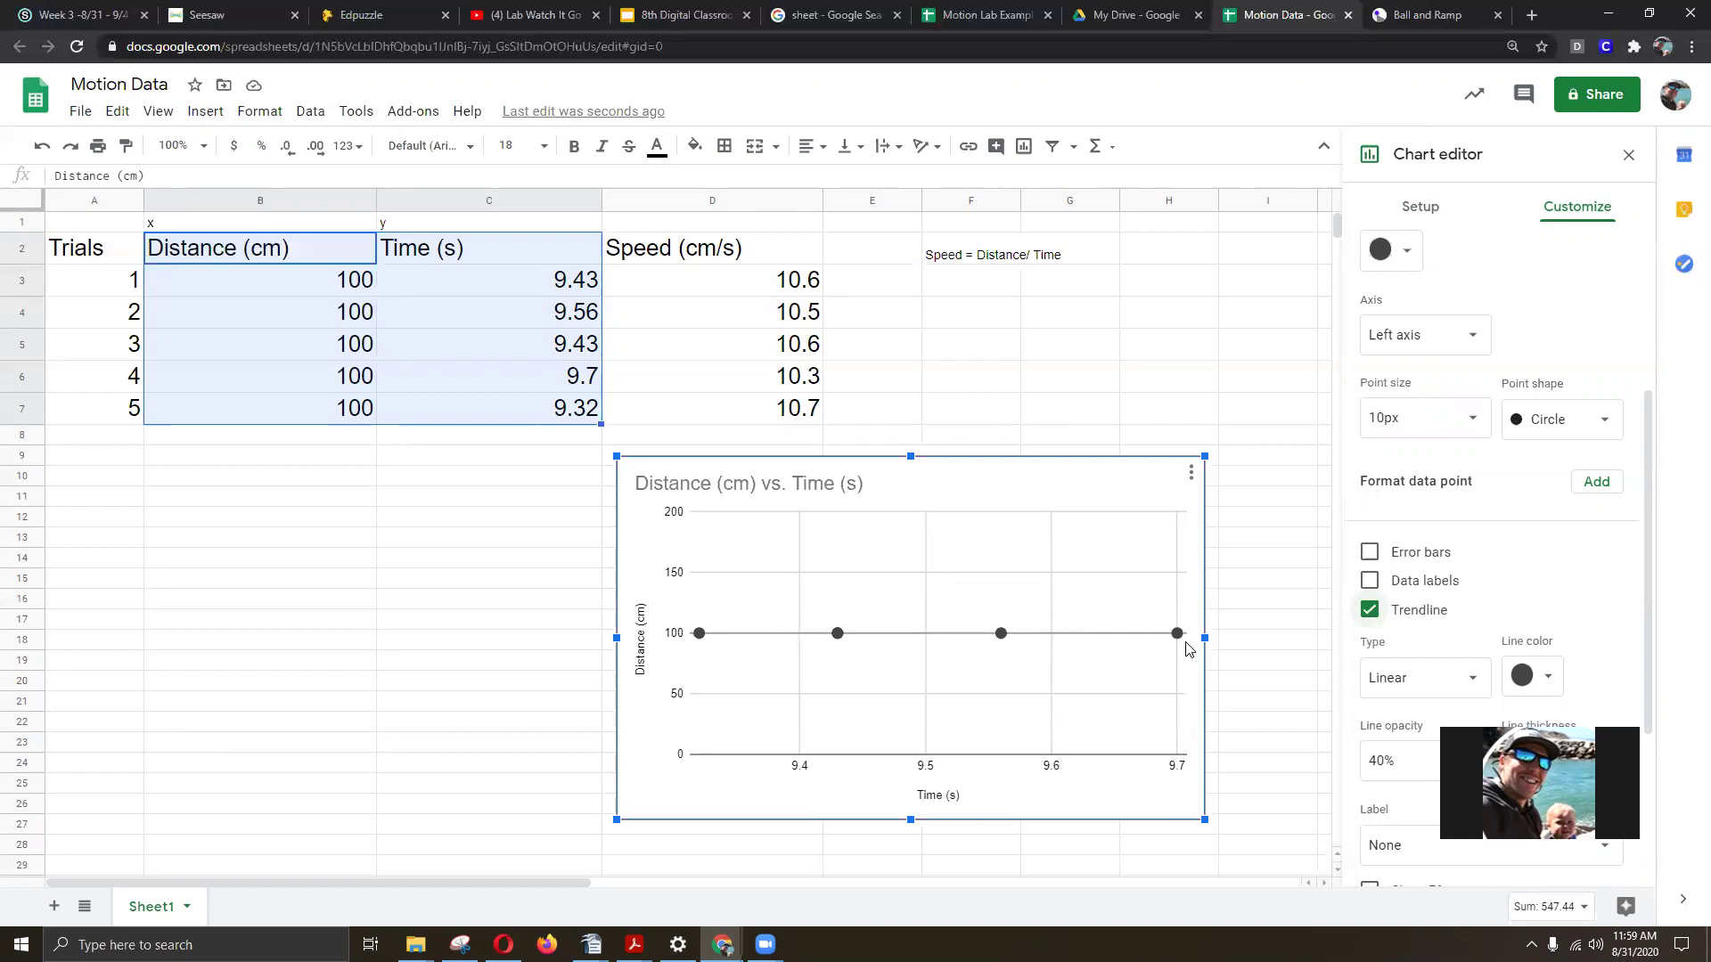
{"action": "scroll", "coordinate": [1509, 631], "scroll_direction": "up", "scroll_amount": 4}
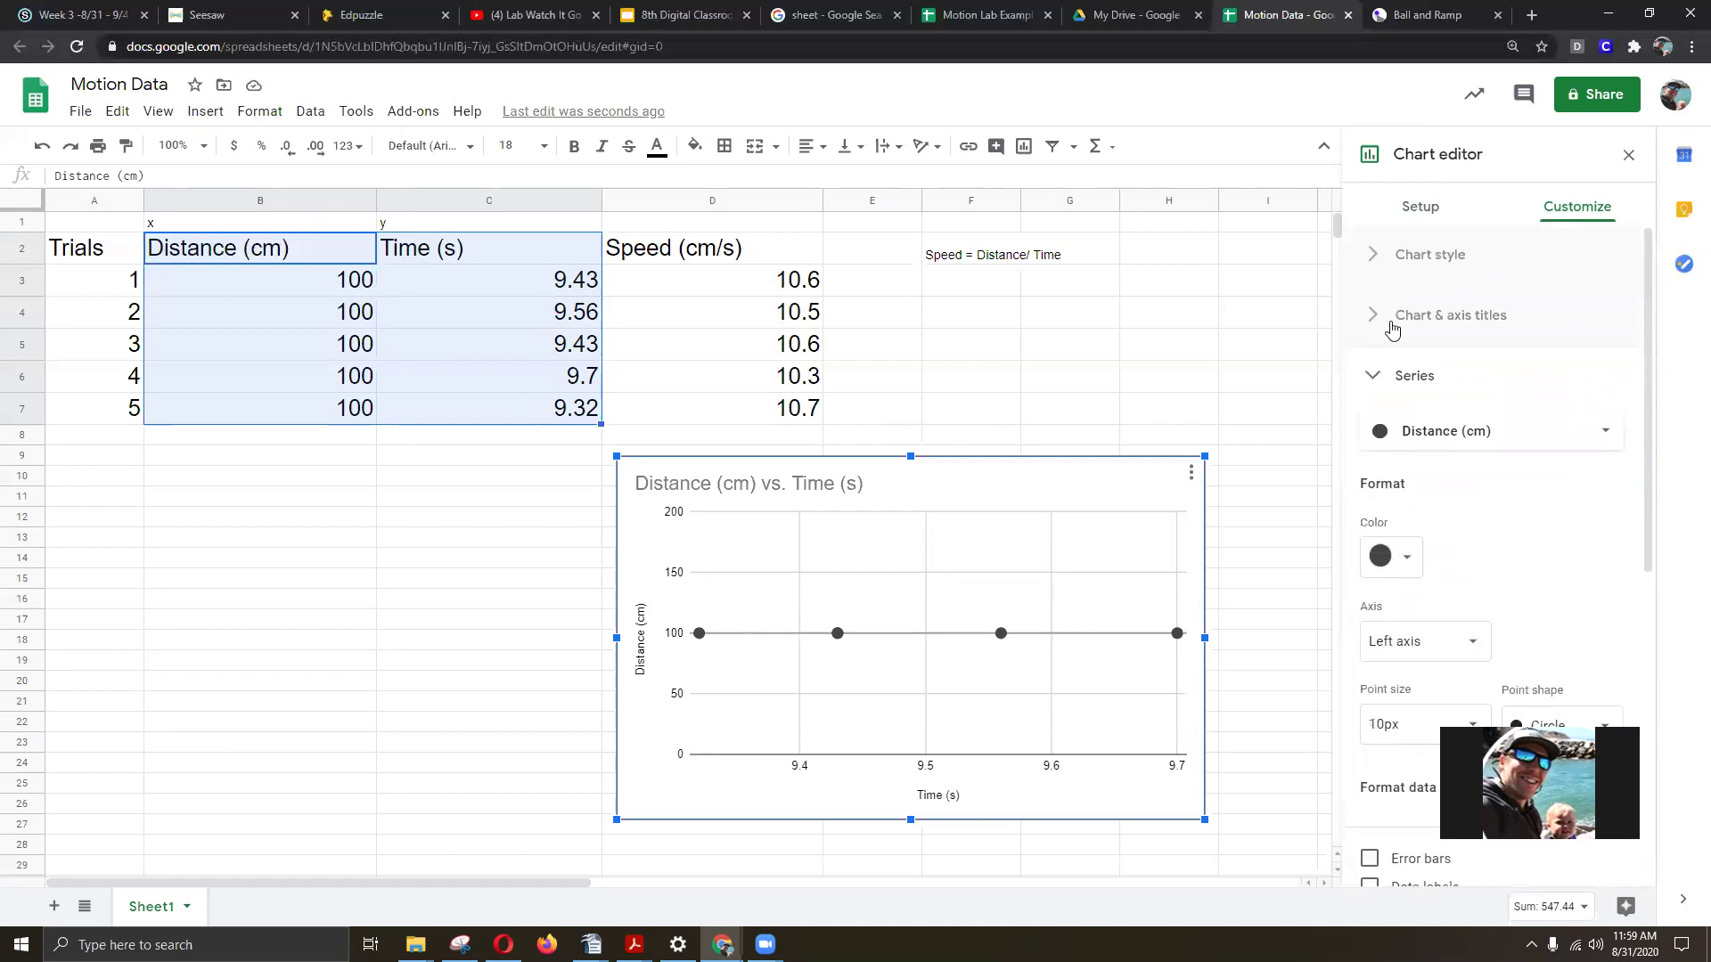